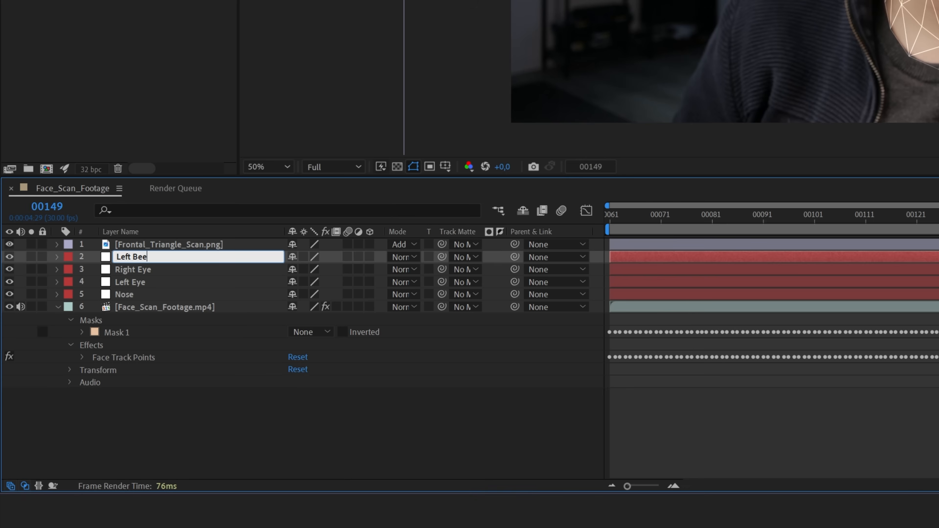
Step: Name layer 2 'Left Cheek Middle' and duplicate it as 'Right Cheek Middle'
{"action": "type", "text": "Cheek Middle"}
{"action": "key", "text": "Return"}
{"action": "key", "text": "ctrl+d"}
{"action": "key", "text": "Return"}
{"action": "type", "text": "Right "}
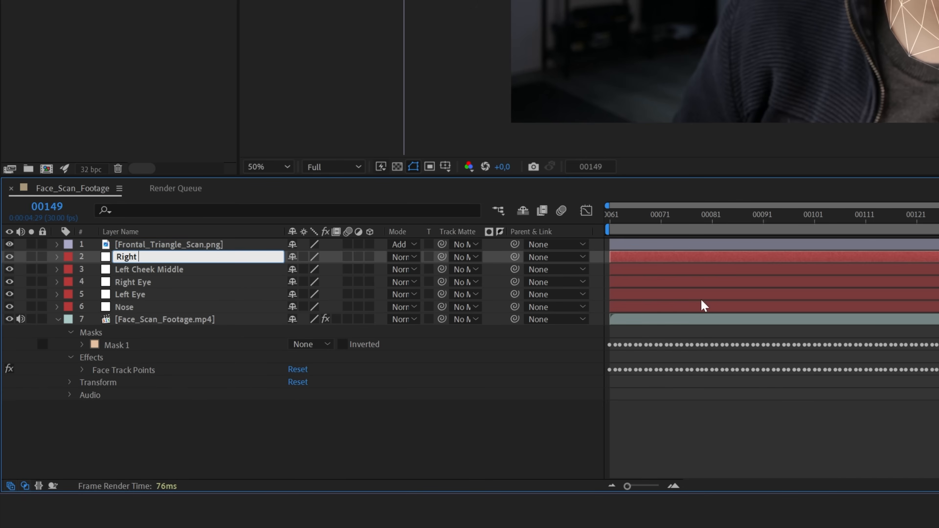
{"action": "type", "text": "Cheek Middle"}
{"action": "key", "text": "Return"}
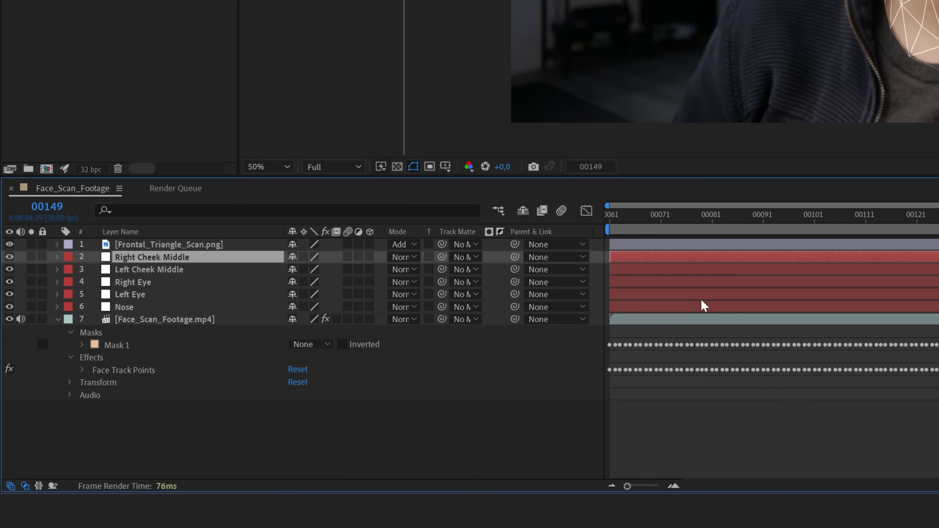
Step: Duplicate again to create layers named 'Left Cheek Top' and 'Right Cheek Top'
{"action": "key", "text": "ctrl+d"}
{"action": "key", "text": "Return"}
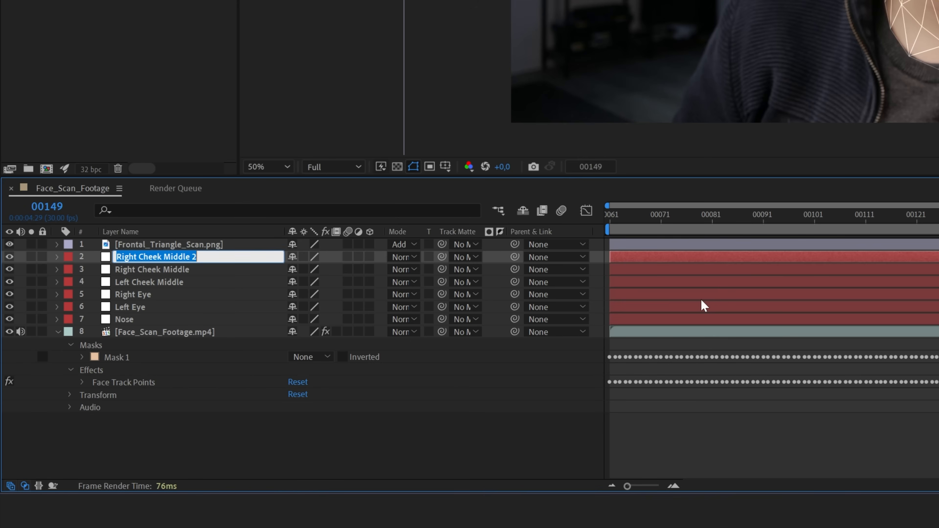
{"action": "type", "text": "Left Cheek Top"}
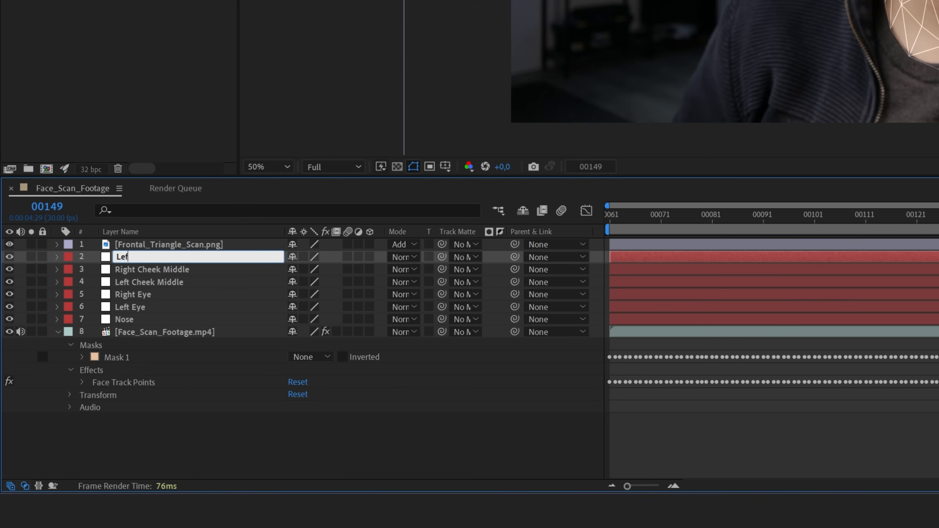
{"action": "key", "text": "Return"}
{"action": "key", "text": "ctrl+d"}
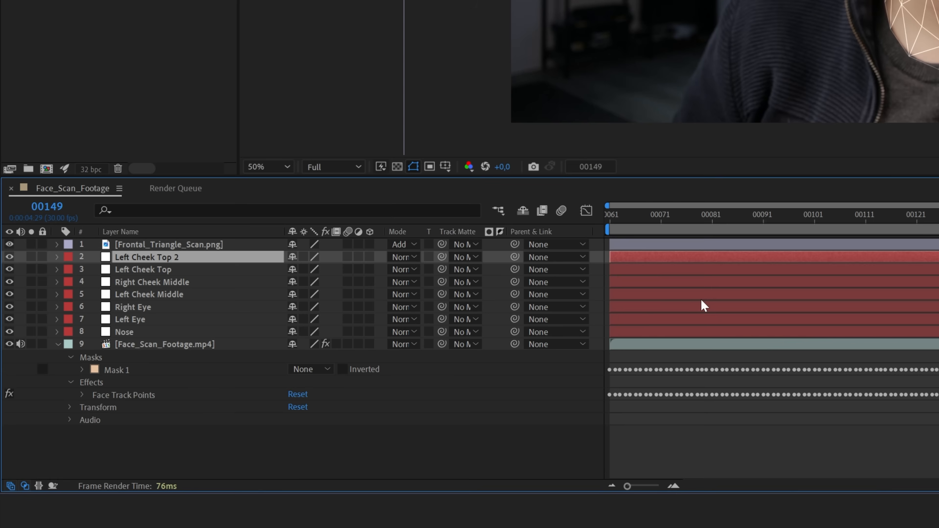
{"action": "key", "text": "Return"}
{"action": "type", "text": "Right Cheek Top"}
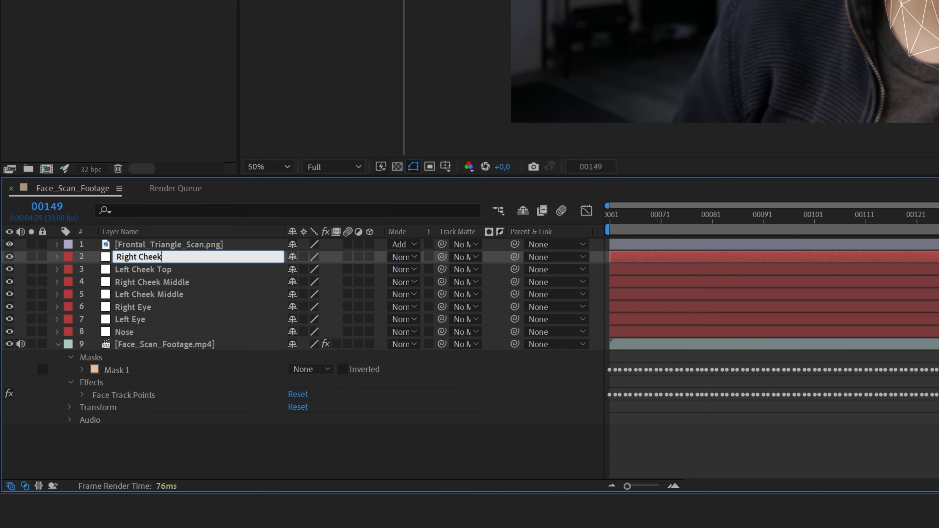
{"action": "key", "text": "Return"}
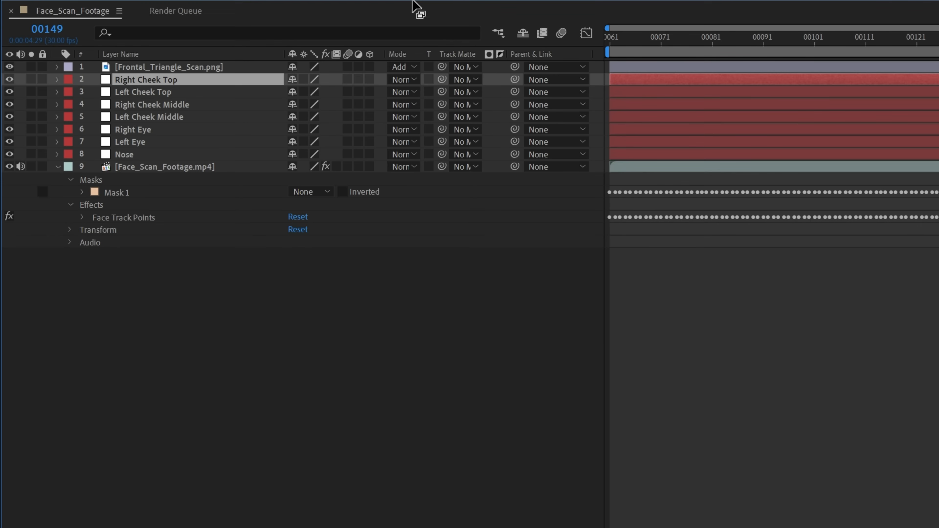
Step: Expand Face Track Points and show Position for the seven face layers
{"action": "left_click", "coordinate": [84, 217]}
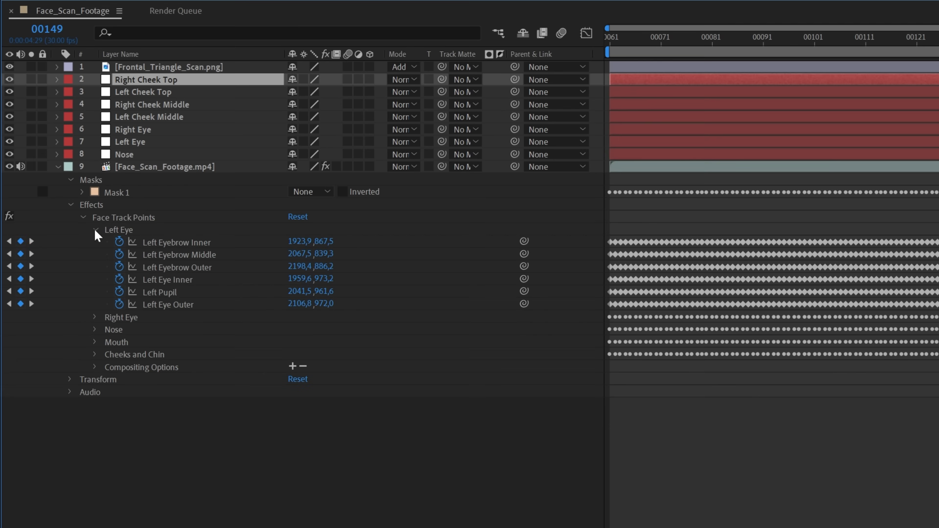
{"action": "left_click", "coordinate": [142, 146]}
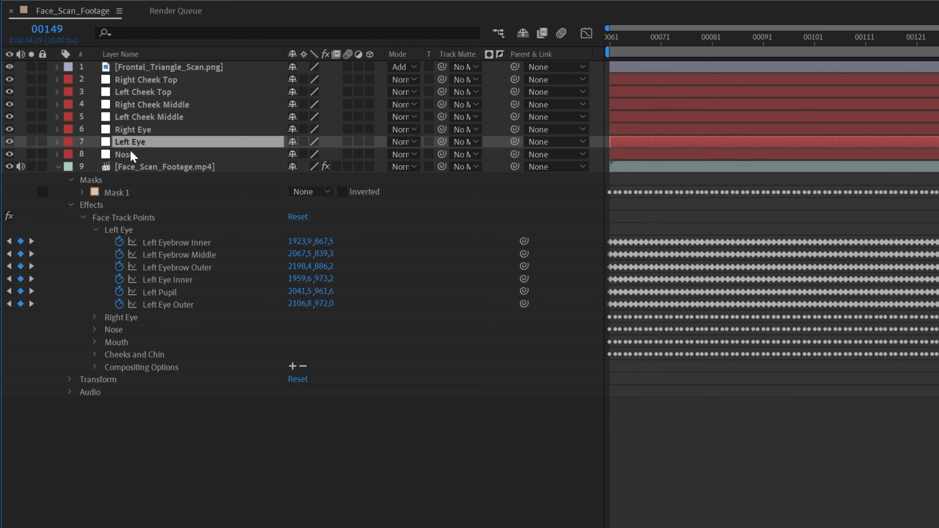
{"action": "left_click", "coordinate": [121, 155]}
{"action": "left_click", "coordinate": [162, 86], "text": "shift"}
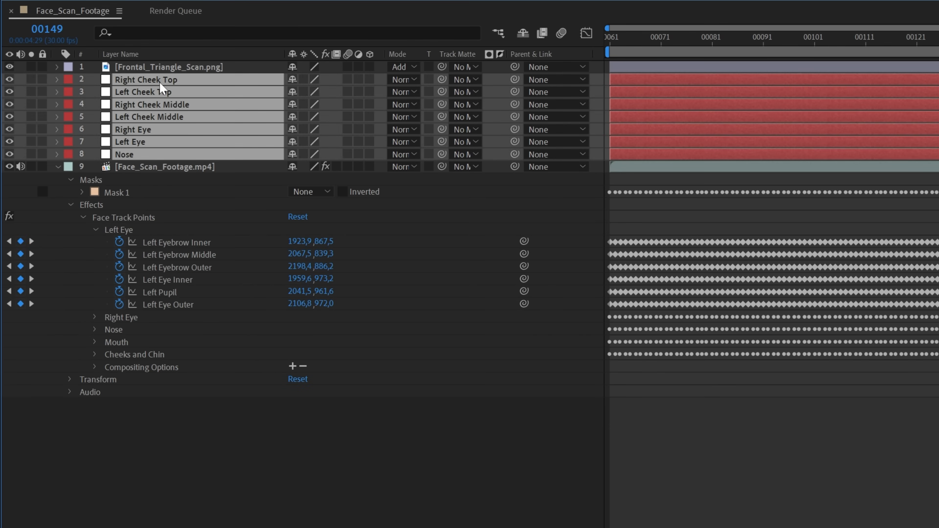
{"action": "key", "text": "p"}
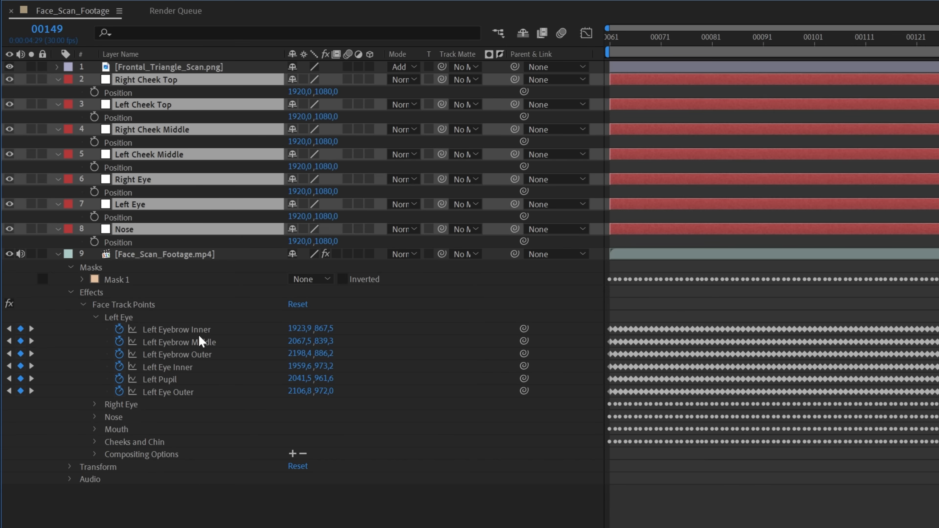
Step: Select the Left Eye Inner keyframes and Left Eye's Position at frame 00061
{"action": "left_click", "coordinate": [184, 333]}
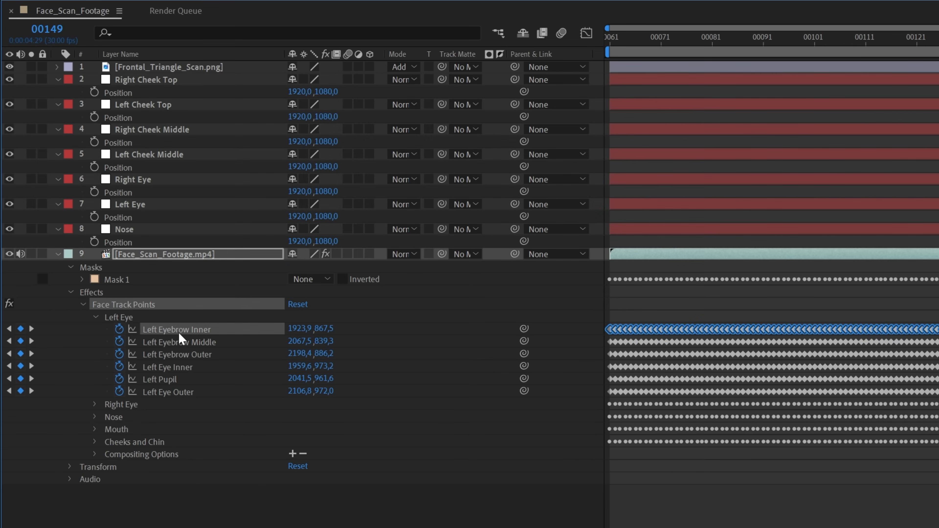
{"action": "left_click", "coordinate": [184, 371]}
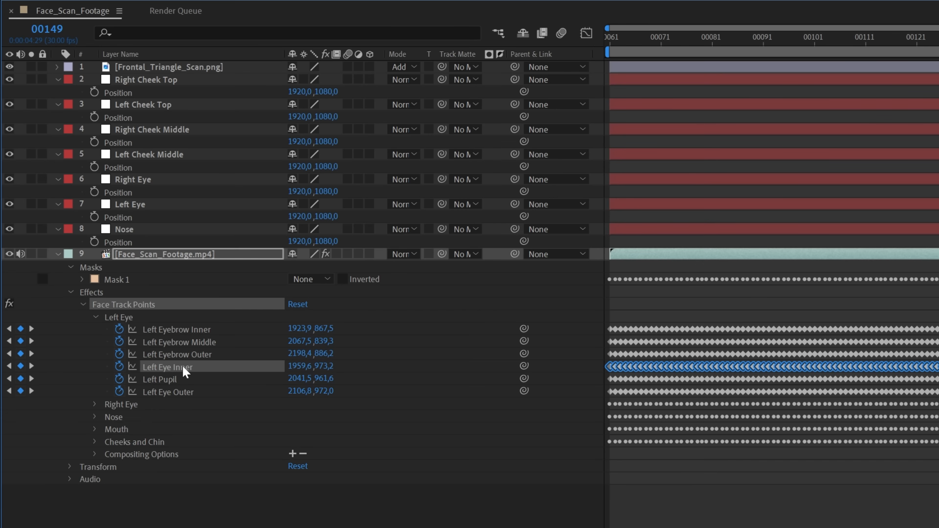
{"action": "left_click", "coordinate": [139, 218]}
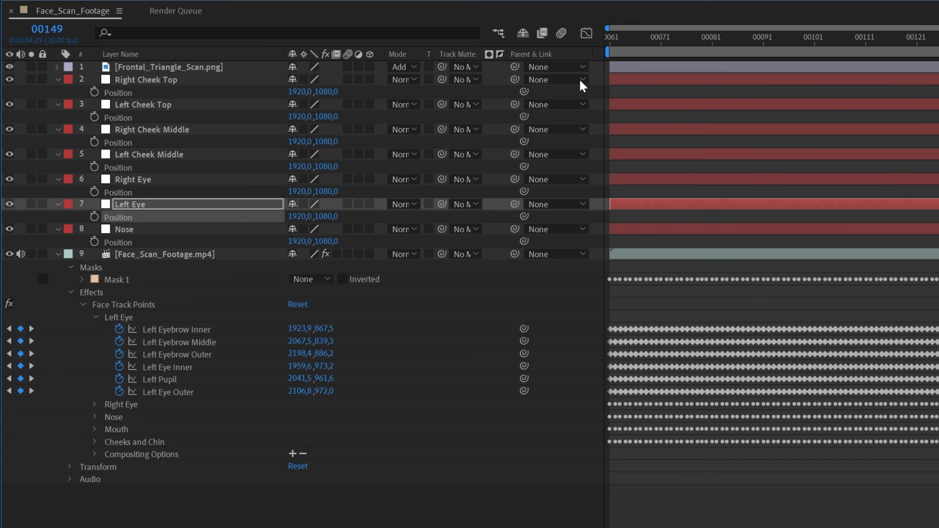
{"action": "left_click", "coordinate": [612, 45]}
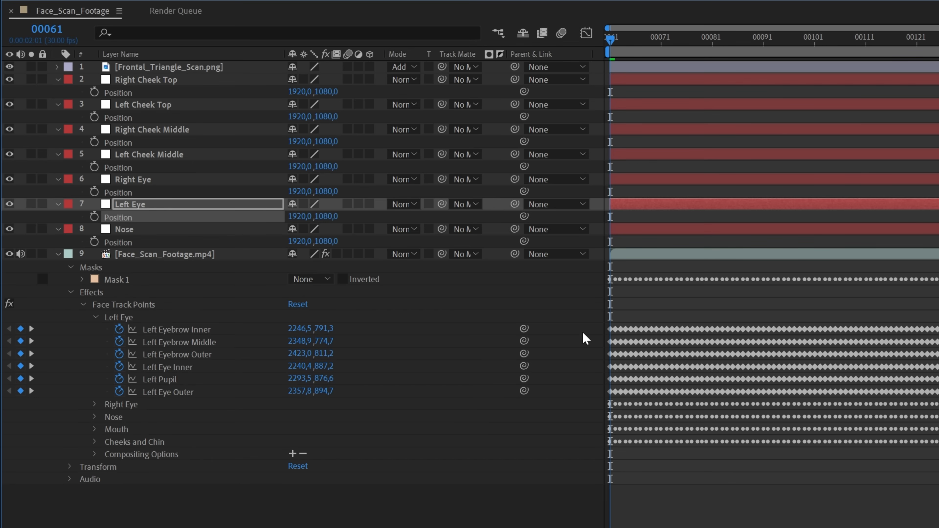
Step: Paste Left Eye Inner keyframes into Left Eye's Position and Right Pupil keyframes into Right Eye's
{"action": "key", "text": "ctrl+v"}
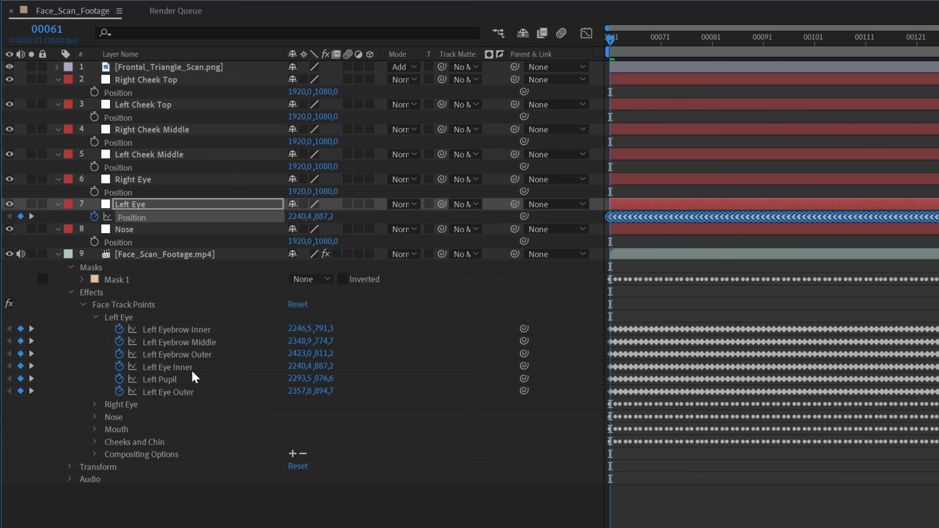
{"action": "left_click", "coordinate": [95, 404]}
{"action": "left_click", "coordinate": [176, 466]}
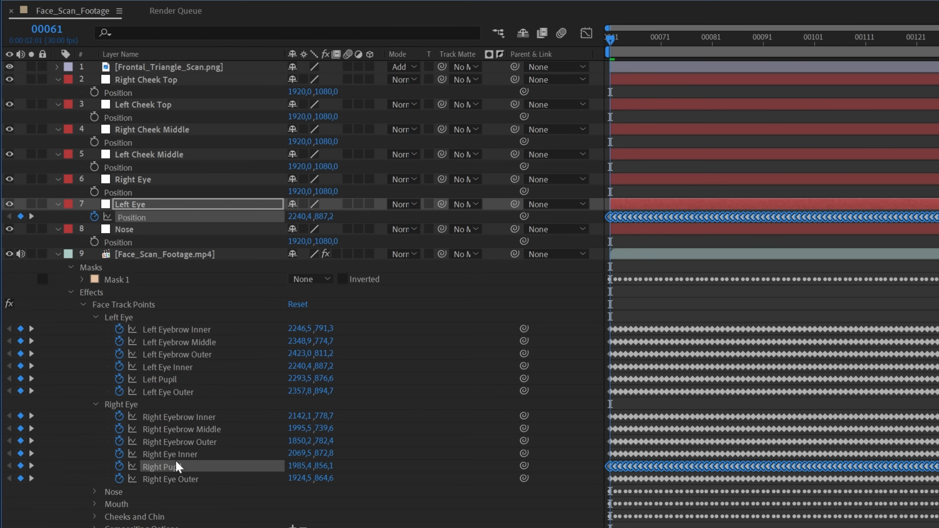
{"action": "left_click", "coordinate": [143, 193]}
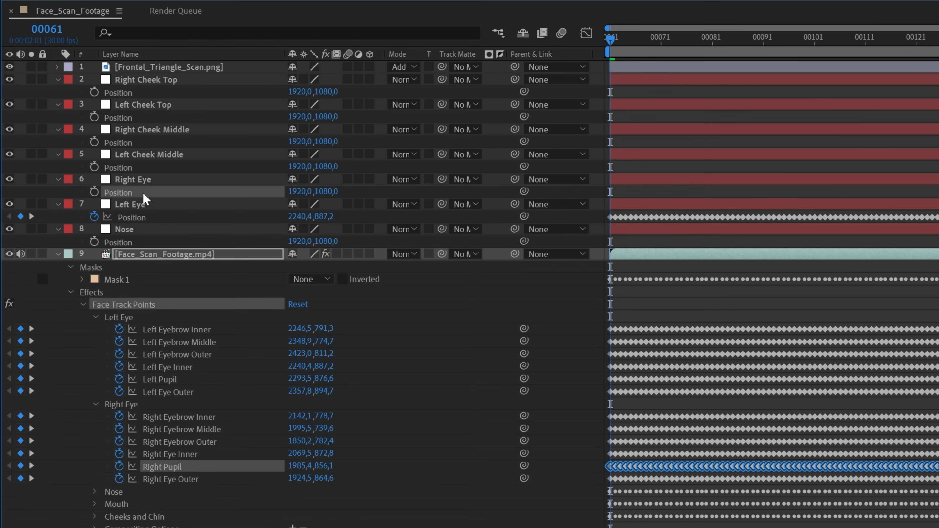
{"action": "key", "text": "ctrl+v"}
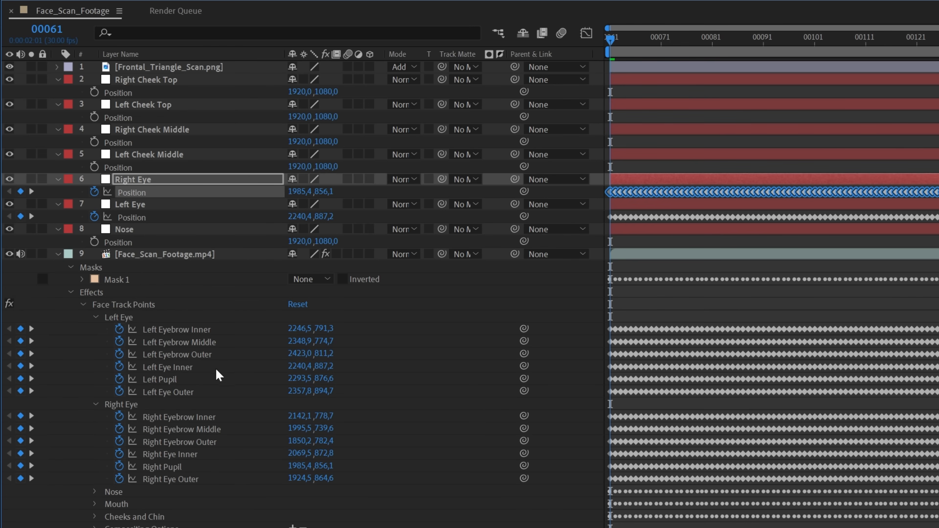
{"action": "left_click", "coordinate": [95, 492]}
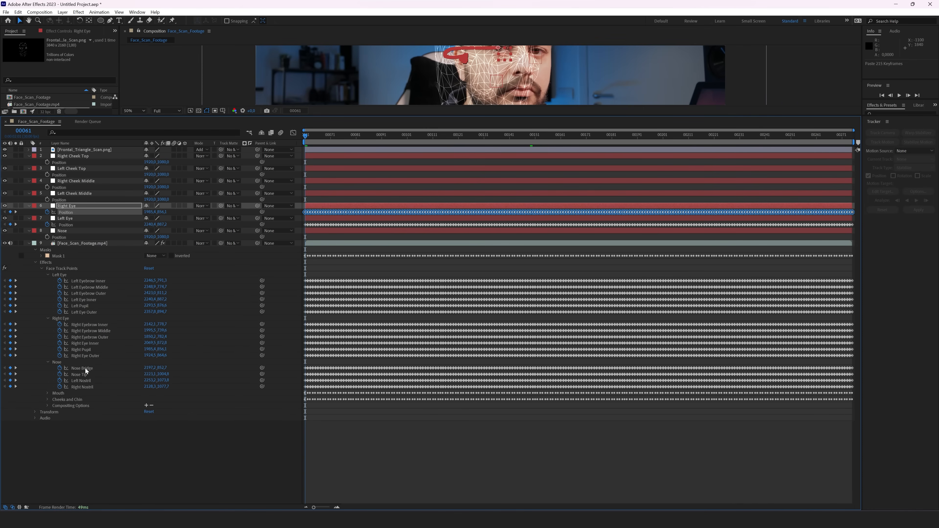
Step: Paste Nose Bridge keyframes into Nose's Position and Left Cheek Middle keyframes into its layer
{"action": "left_click", "coordinate": [82, 368]}
{"action": "left_click", "coordinate": [61, 238]}
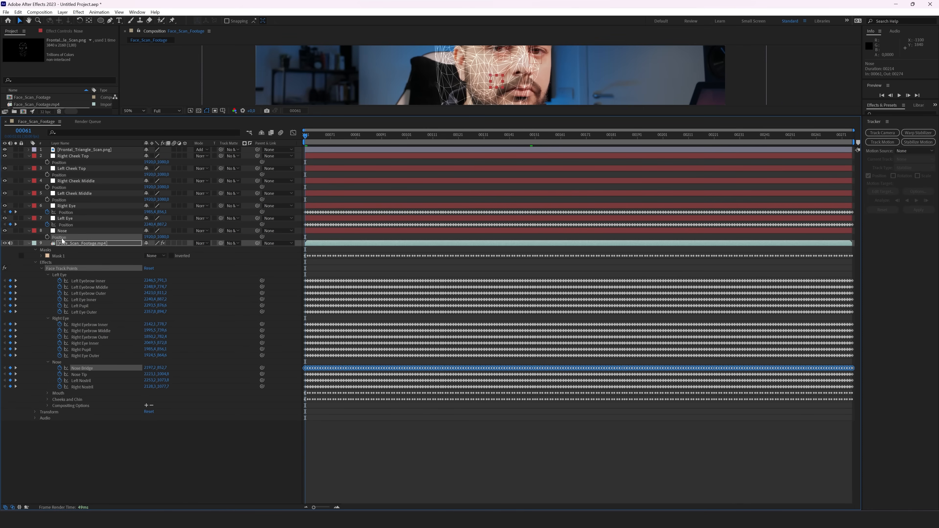
{"action": "key", "text": "ctrl+v"}
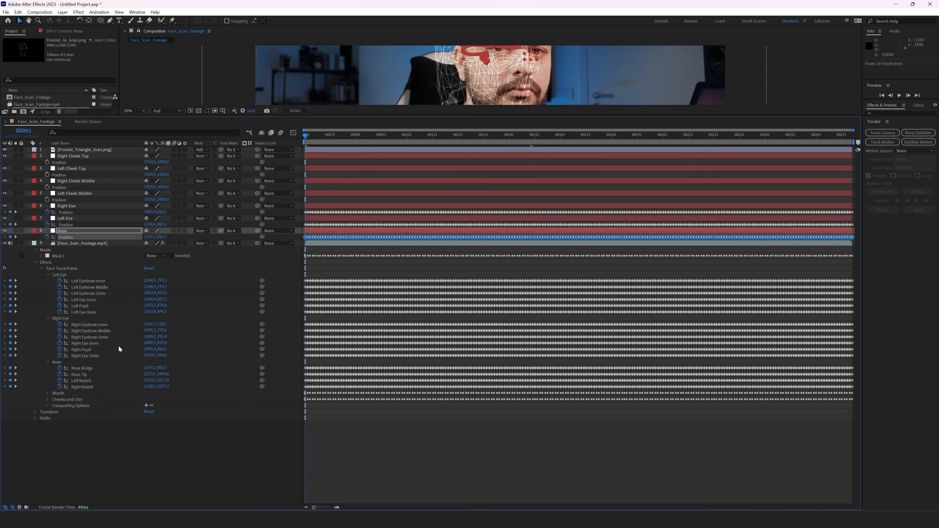
{"action": "left_click", "coordinate": [47, 400]}
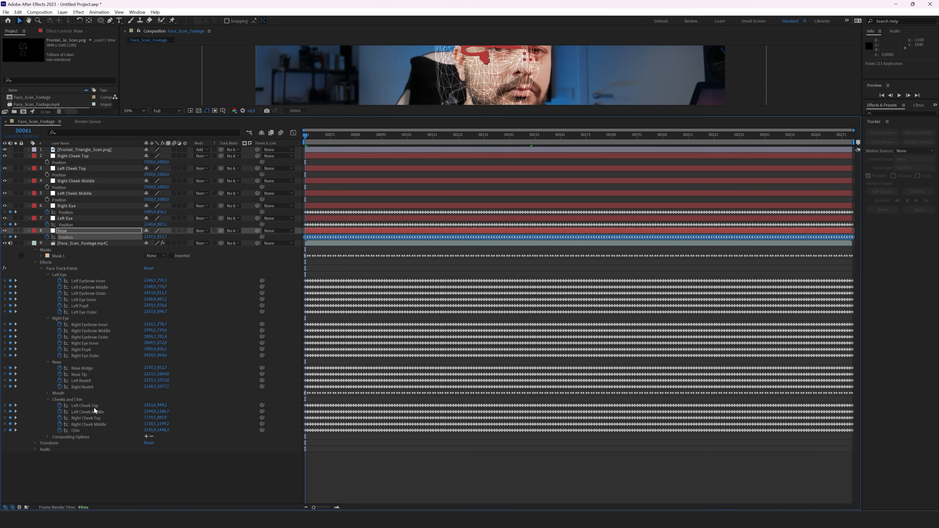
{"action": "left_click", "coordinate": [99, 413]}
{"action": "key", "text": "ctrl+c"}
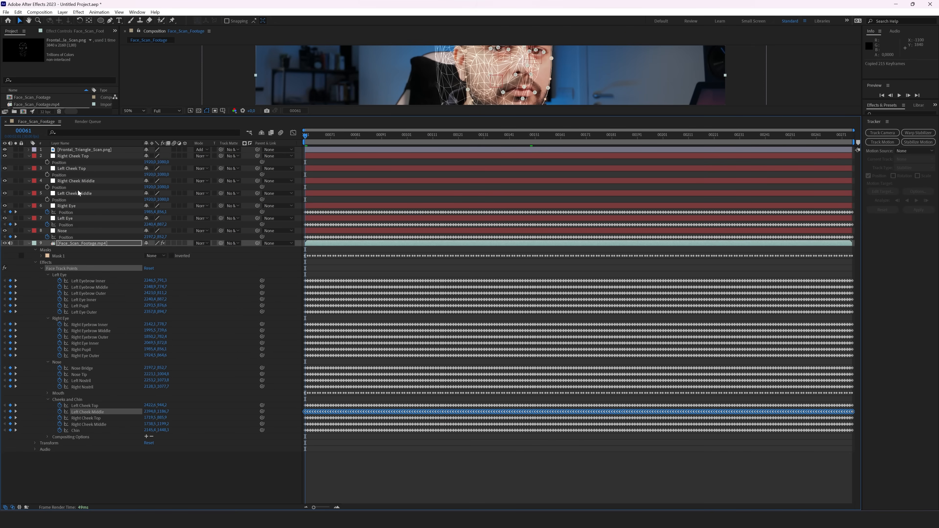
{"action": "left_click", "coordinate": [66, 200]}
{"action": "key", "text": "ctrl+v"}
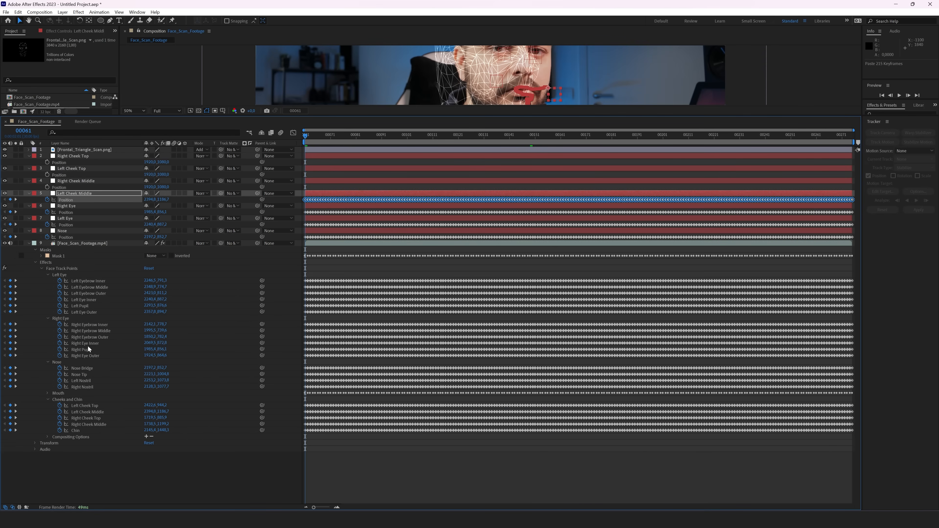
Step: Copy the Right Cheek Middle track point keyframes into the Right Cheek Middle layer's Position
{"action": "left_click", "coordinate": [89, 413]}
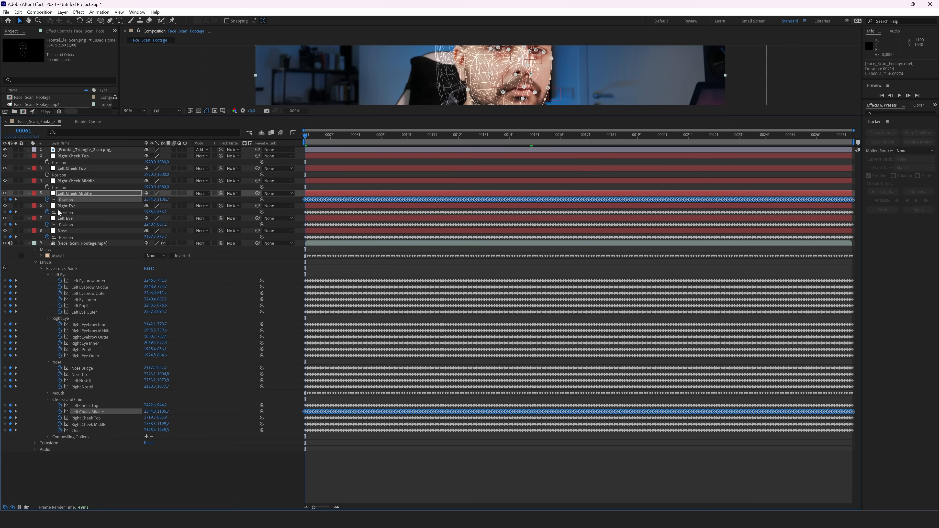
{"action": "key", "text": "ctrl+c"}
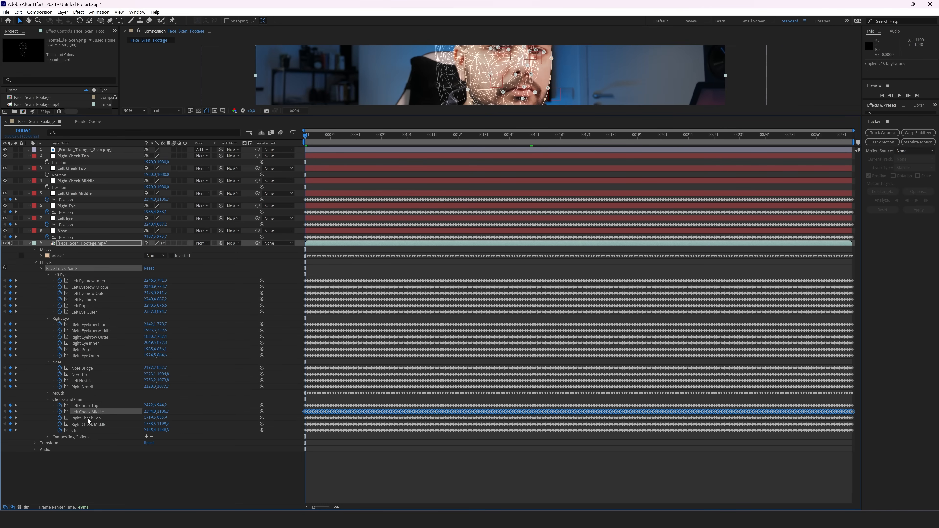
{"action": "left_click", "coordinate": [93, 425], "text": "ctrl"}
{"action": "left_click", "coordinate": [92, 425]}
{"action": "key", "text": "ctrl+c"}
{"action": "left_click", "coordinate": [59, 188]}
{"action": "key", "text": "ctrl+v"}
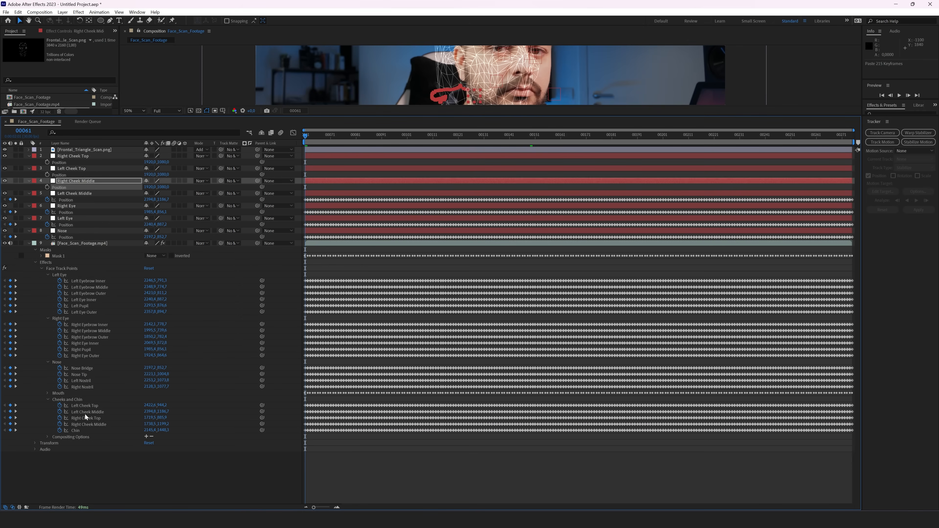
Step: Paste the Left and Right Cheek Top track keyframes onto their nulls, then collapse the footage layer
{"action": "left_click", "coordinate": [85, 405]}
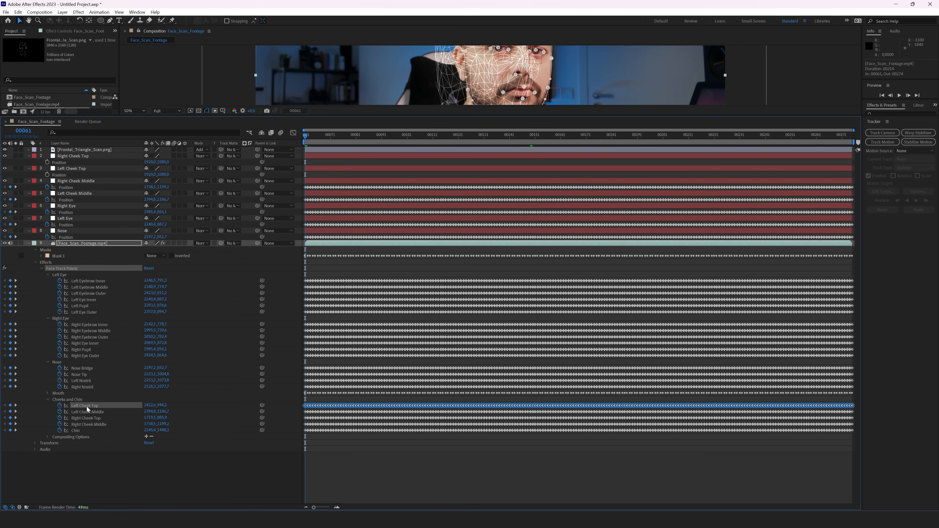
{"action": "left_click", "coordinate": [69, 176]}
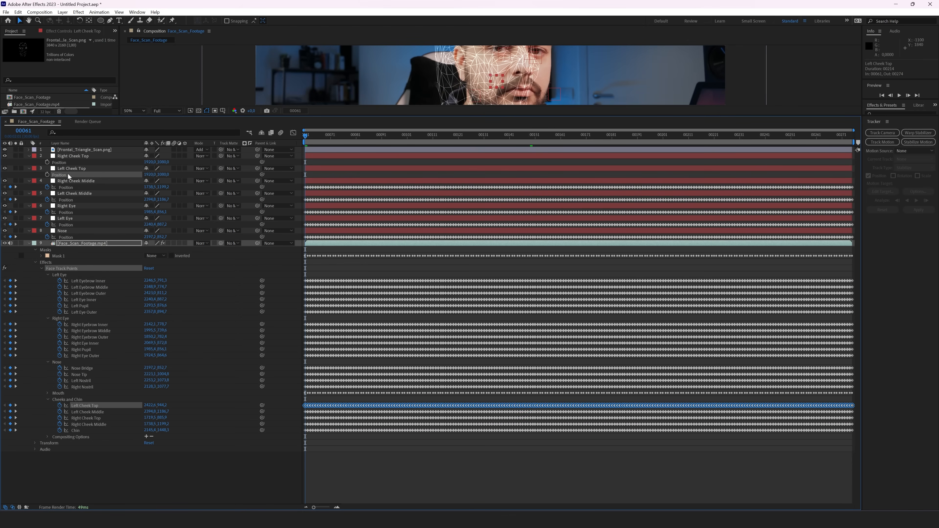
{"action": "key", "text": "ctrl+v"}
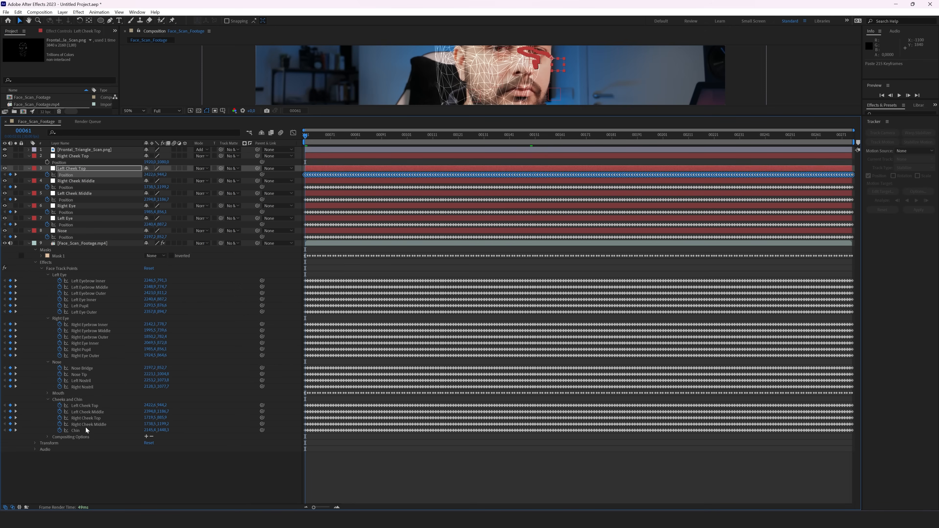
{"action": "left_click", "coordinate": [88, 418]}
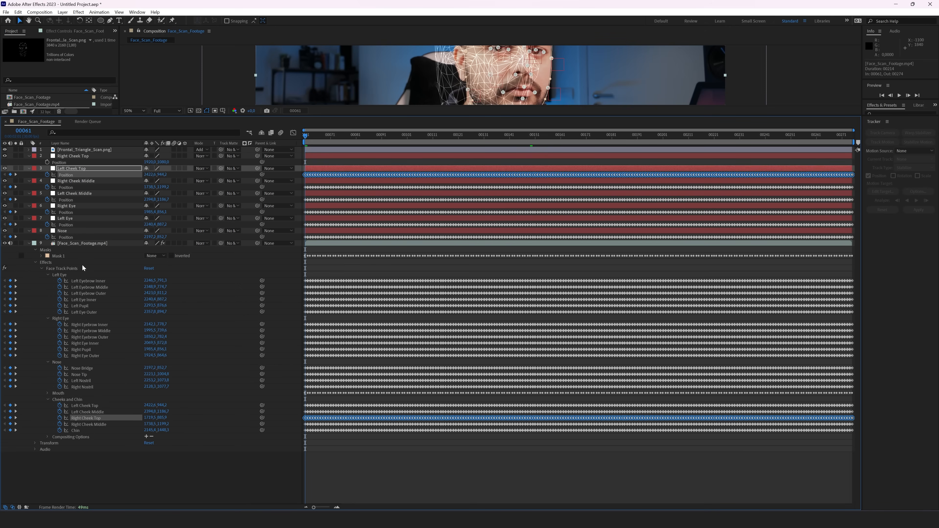
{"action": "left_click", "coordinate": [63, 163]}
{"action": "key", "text": "ctrl+v"}
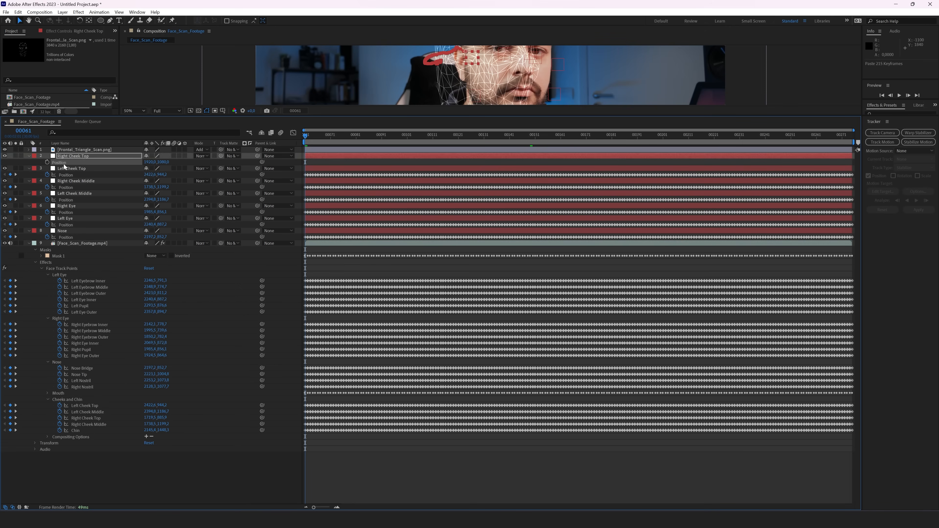
{"action": "left_click", "coordinate": [29, 243]}
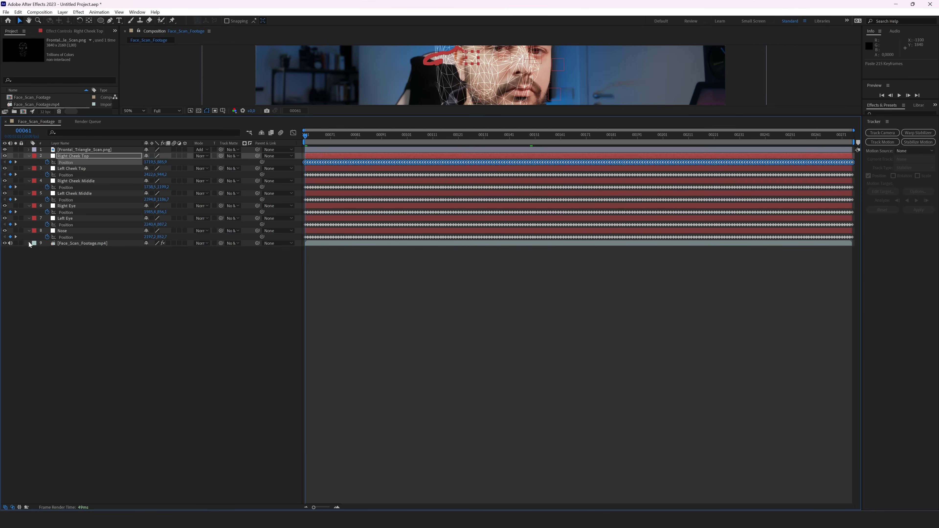
Step: Enlarge the composition viewer, move to frame 00150, and zoom in on the face
{"action": "left_click_drag", "start_coordinate": [317, 116], "coordinate": [308, 320]}
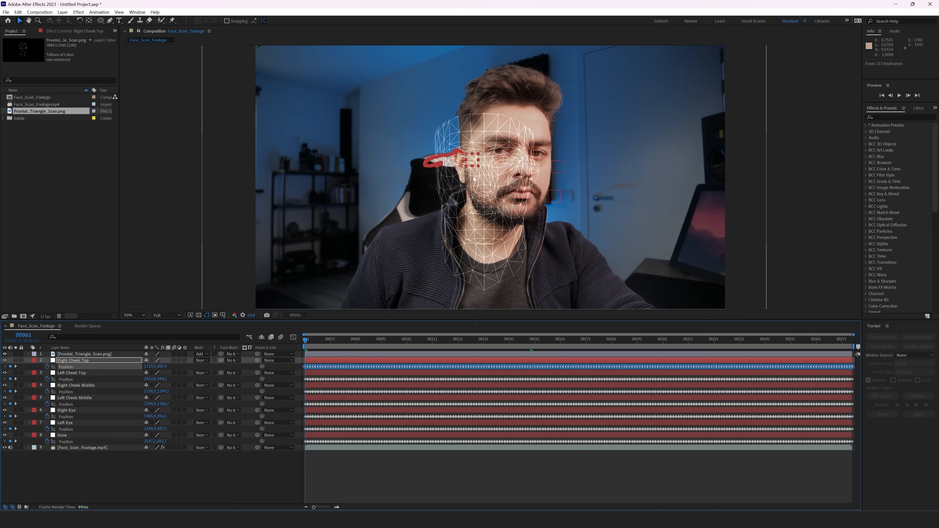
{"action": "left_click", "coordinate": [532, 340]}
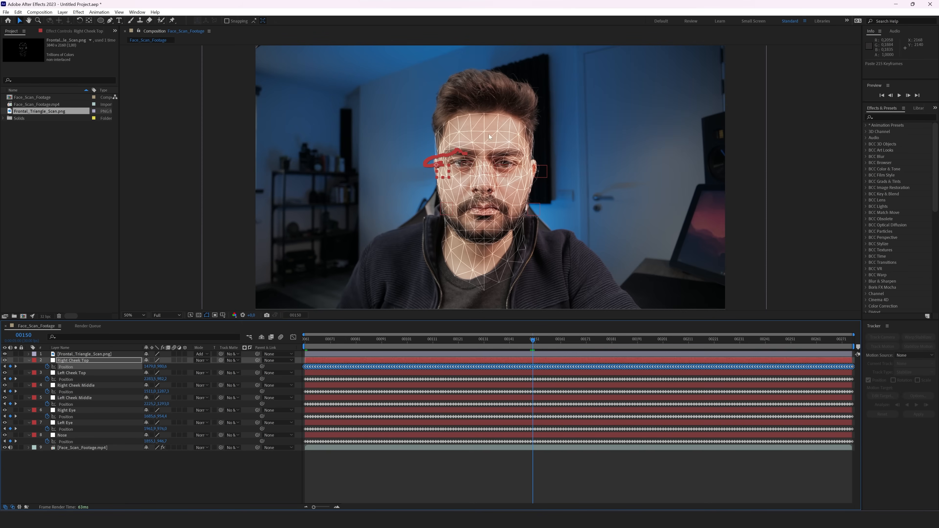
{"action": "scroll", "coordinate": [500, 171], "scroll_direction": "down", "scroll_amount": 1}
{"action": "scroll", "coordinate": [499, 176], "scroll_direction": "up", "scroll_amount": 5}
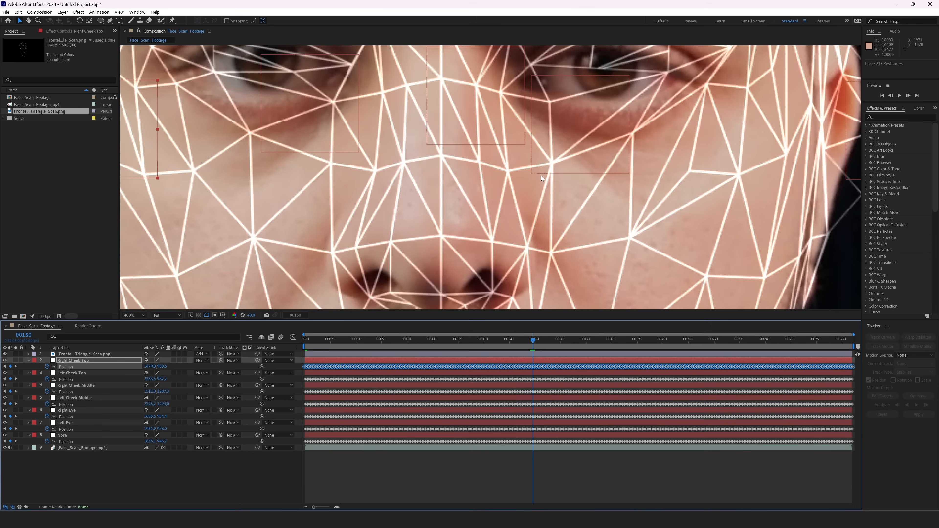
Step: Give the seven face-tracking layers the Yellow label and fit the full comp in view
{"action": "scroll", "coordinate": [540, 175], "scroll_direction": "down", "scroll_amount": 2}
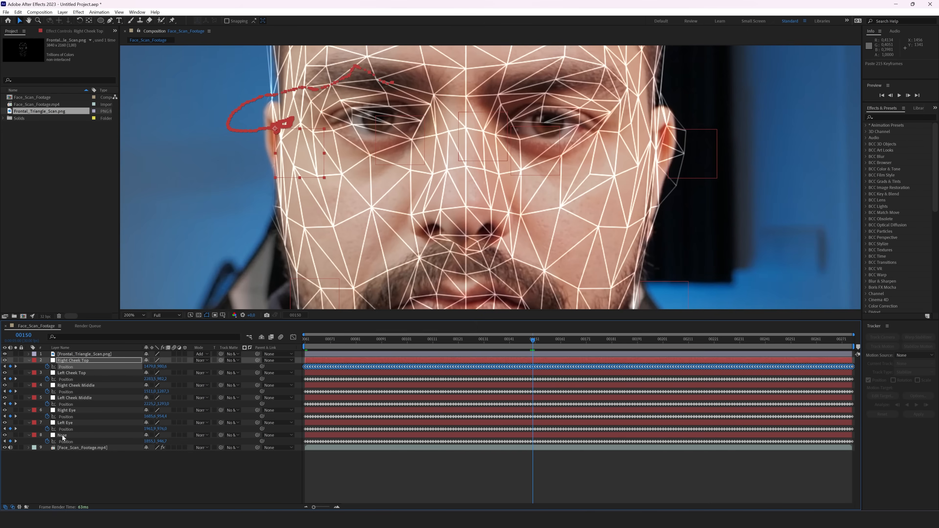
{"action": "left_click", "coordinate": [34, 435], "text": "shift"}
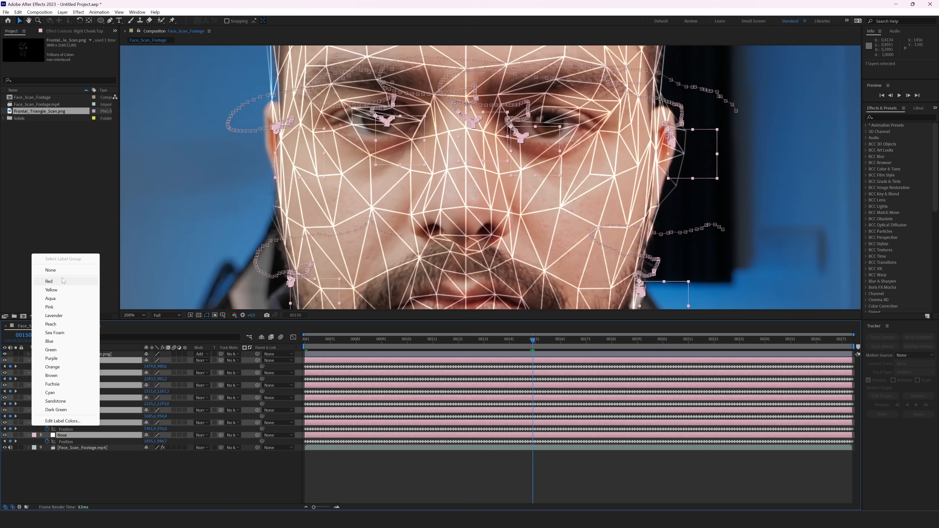
{"action": "left_click", "coordinate": [61, 290]}
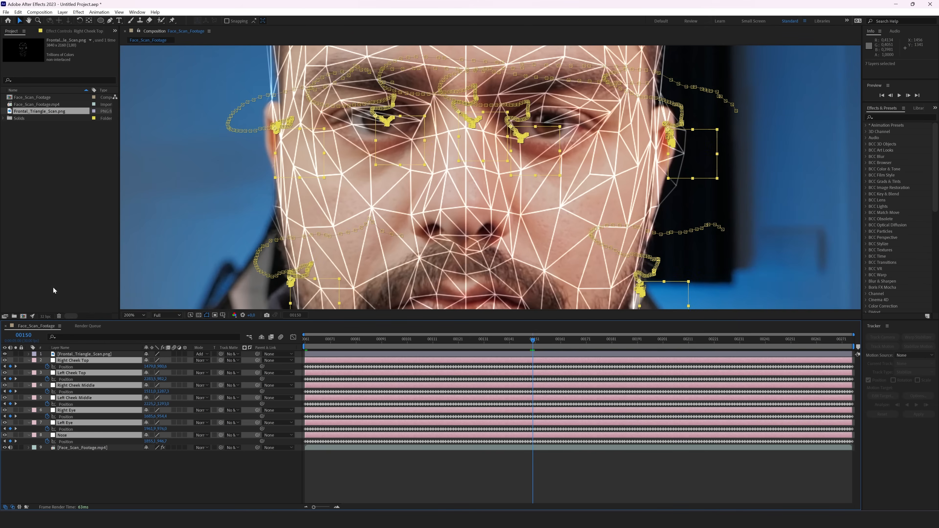
{"action": "left_click", "coordinate": [223, 484]}
{"action": "key", "text": "shift+slash"}
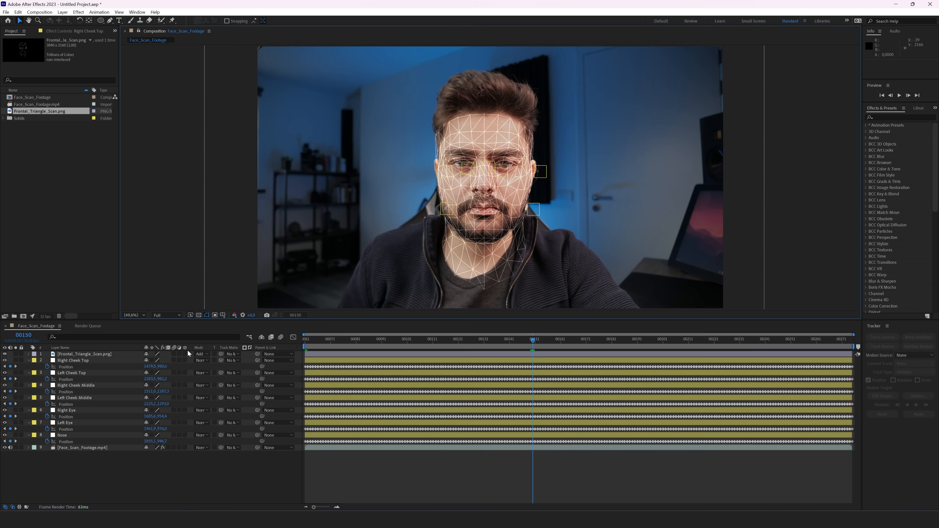
{"action": "left_click", "coordinate": [84, 363]}
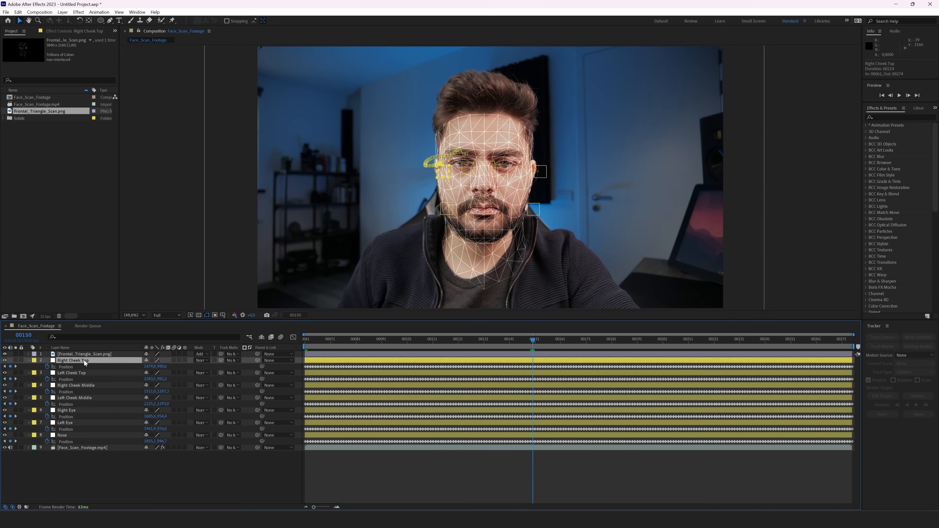
{"action": "left_click", "coordinate": [80, 374]}
{"action": "left_click", "coordinate": [80, 387]}
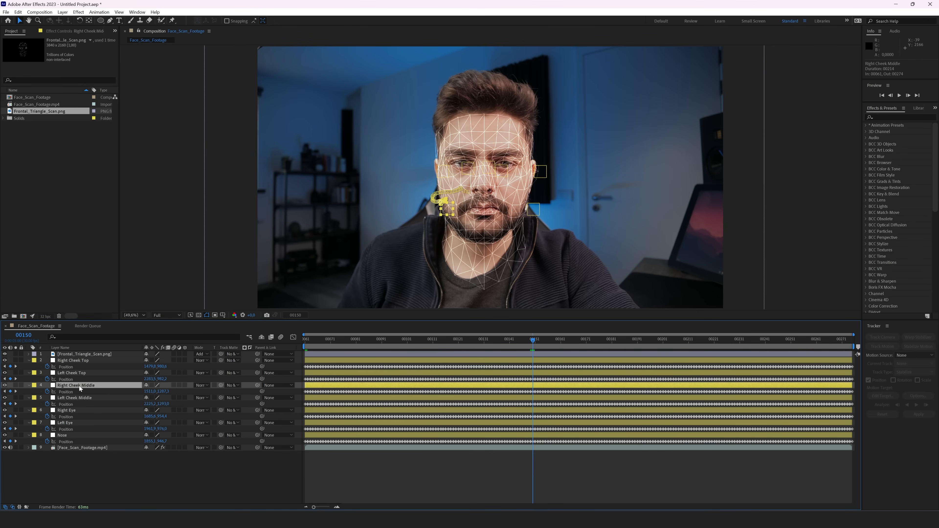
{"action": "left_click", "coordinate": [79, 355]}
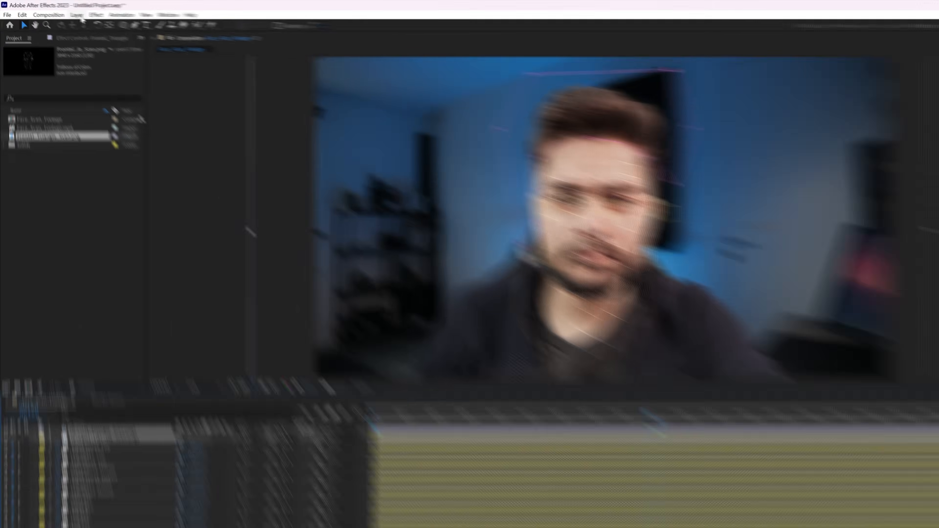
Step: Pre-compose the triangle scan layer as Face_Wireframe_Comp, moving all attributes into it
{"action": "left_click", "coordinate": [62, 11]}
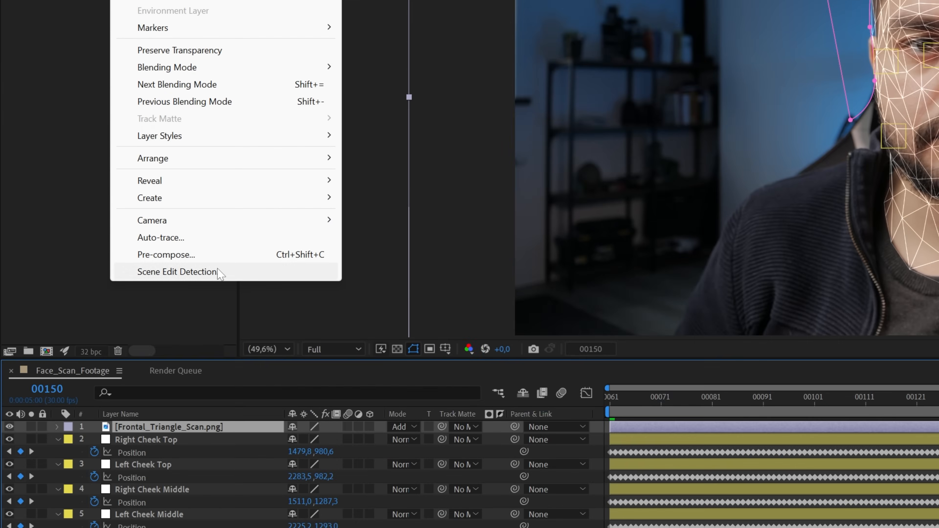
{"action": "left_click", "coordinate": [211, 254]}
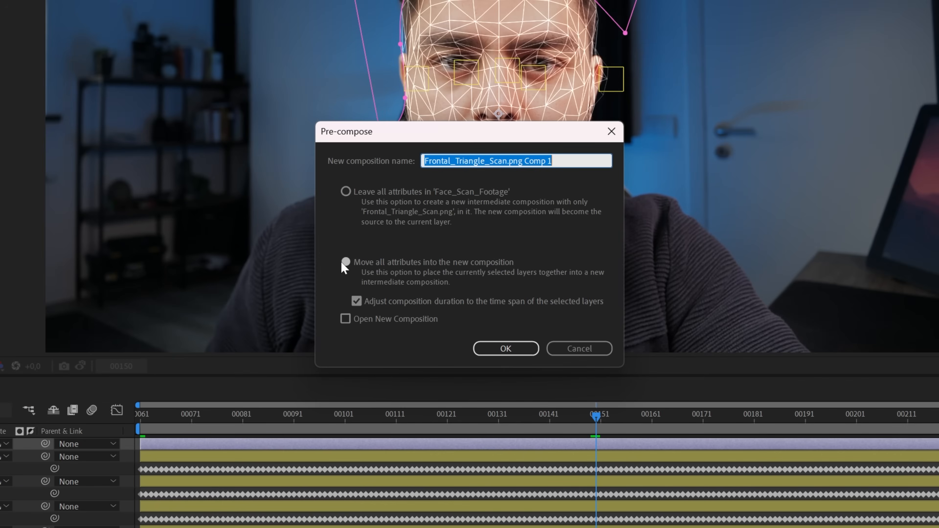
{"action": "type", "text": "Face_"}
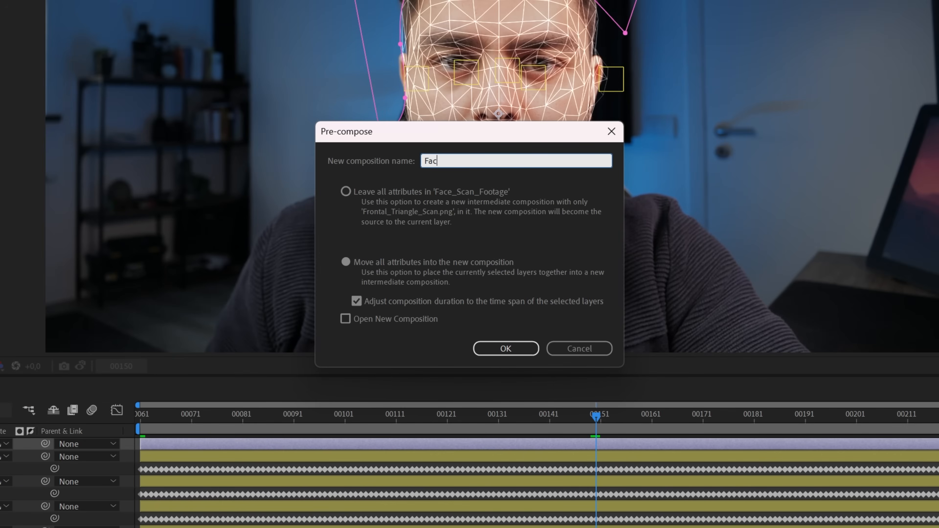
{"action": "type", "text": "Wireframe_Comp"}
{"action": "key", "text": "Return"}
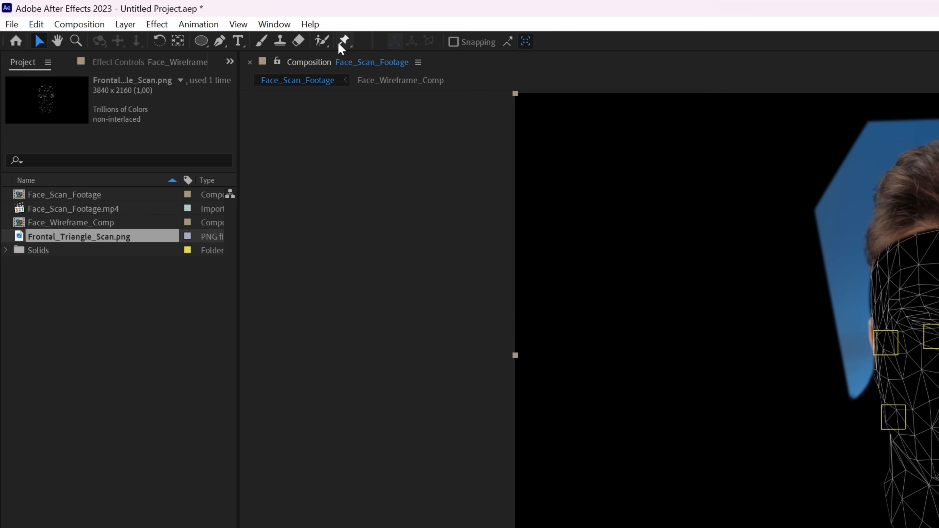
Step: At 100% view, add puppet pins on the cheek, eye and nose nulls, then expand Mesh 1
{"action": "left_click", "coordinate": [343, 41]}
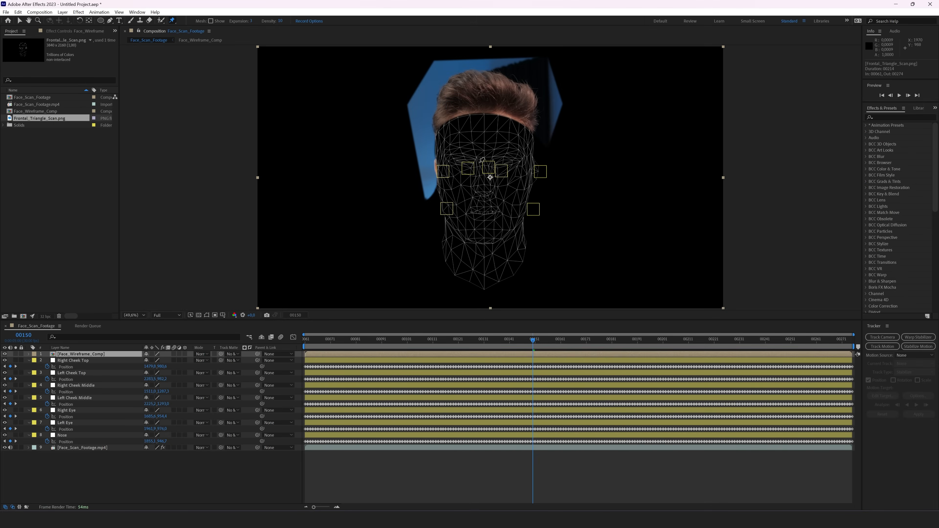
{"action": "key", "text": "slash"}
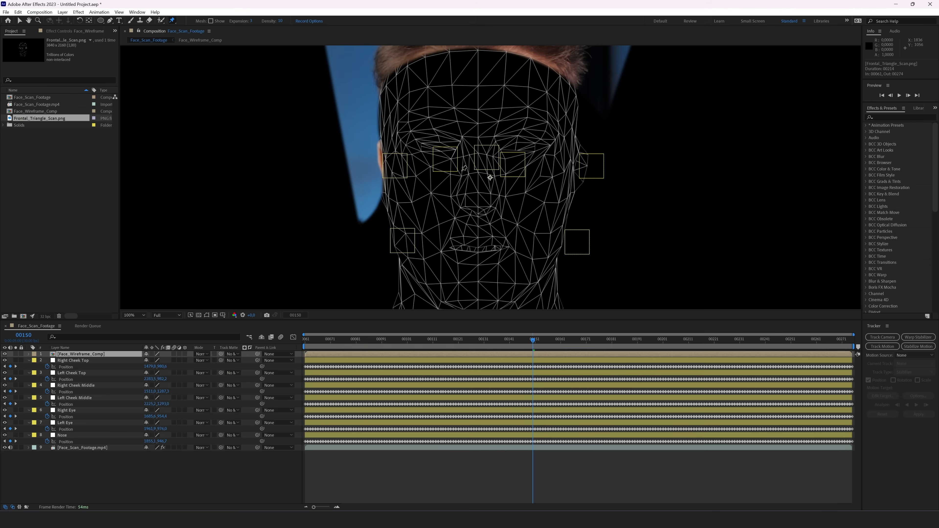
{"action": "left_click", "coordinate": [383, 152]}
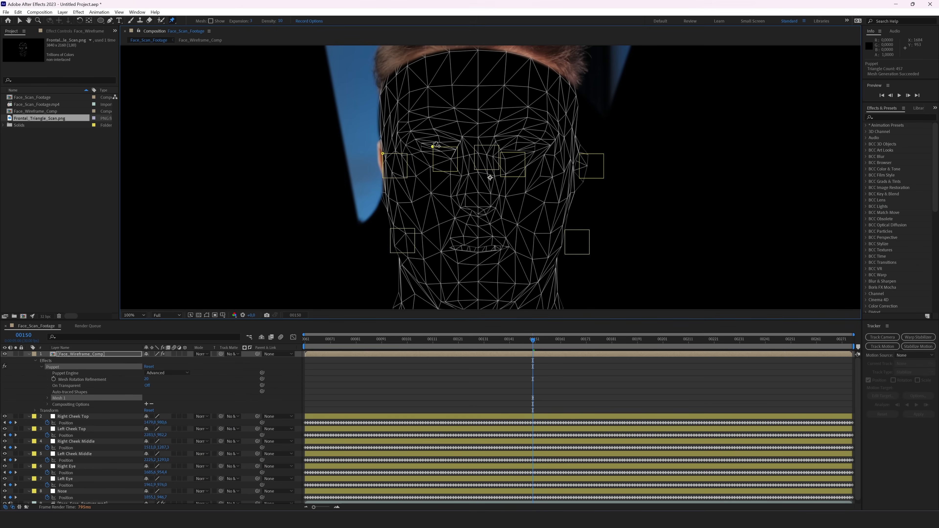
{"action": "left_click", "coordinate": [475, 145]}
{"action": "left_click", "coordinate": [501, 152]}
{"action": "left_click", "coordinate": [580, 153]}
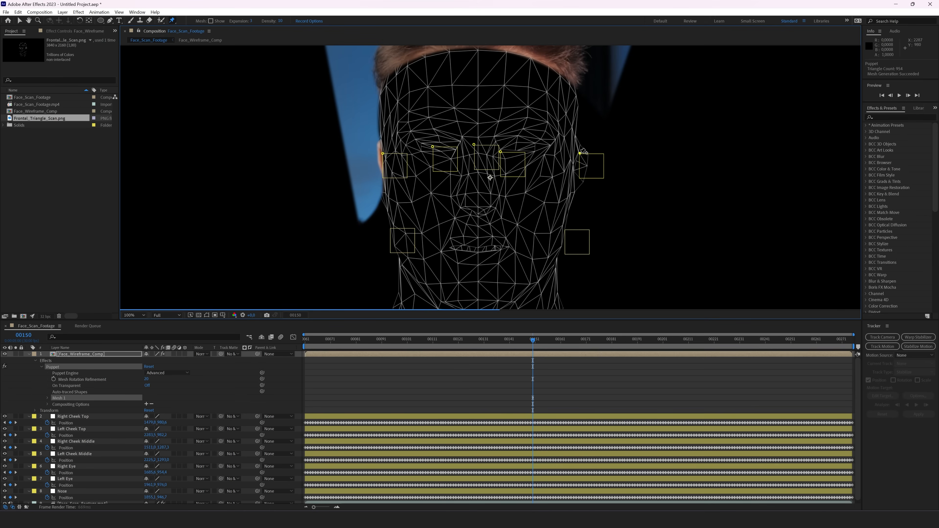
{"action": "left_click", "coordinate": [391, 228]}
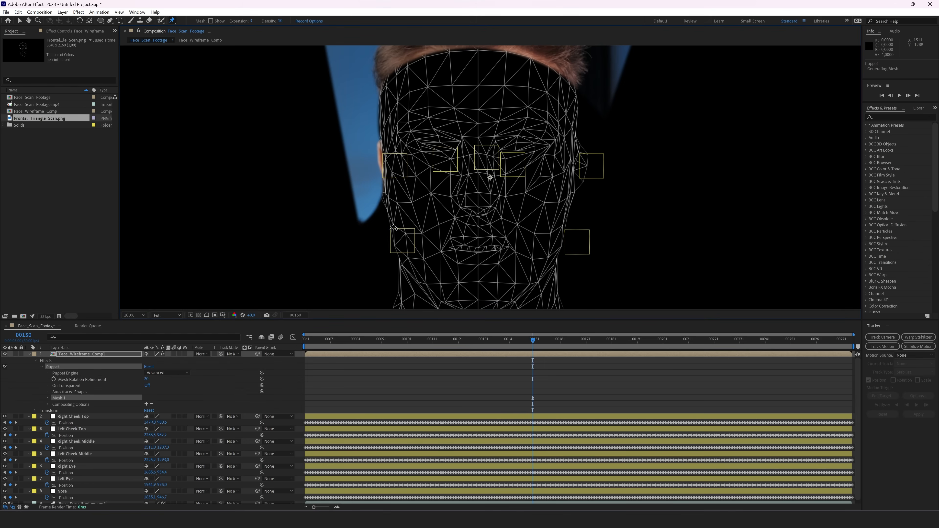
{"action": "left_click", "coordinate": [565, 231]}
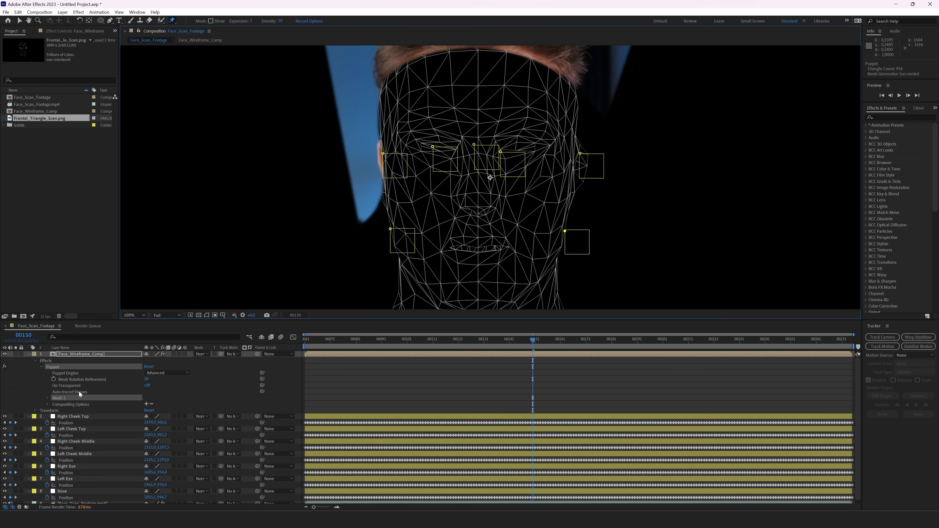
{"action": "left_click", "coordinate": [48, 398]}
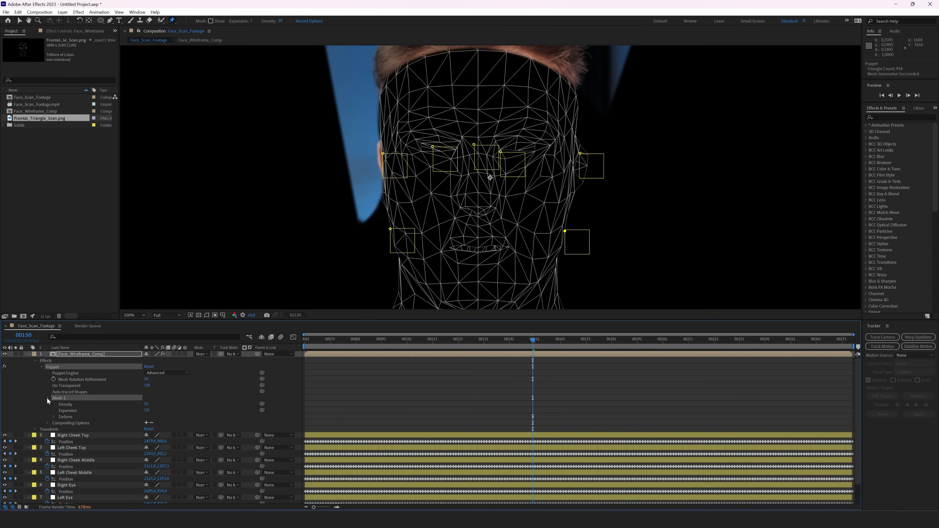
Step: Pick-whip Puppet Pin 7's Position expression to Left Cheek Middle's Position
{"action": "key", "text": "u"}
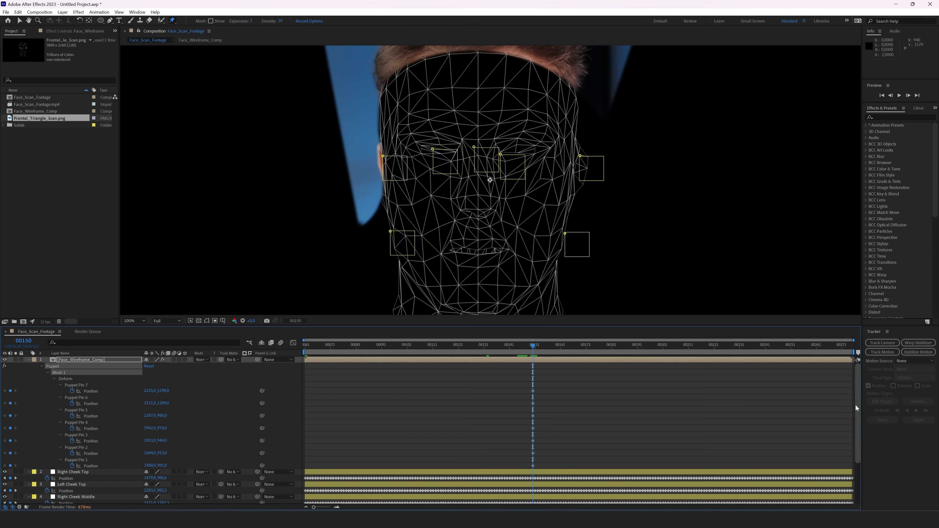
{"action": "left_click_drag", "start_coordinate": [625, 326], "coordinate": [632, 207]}
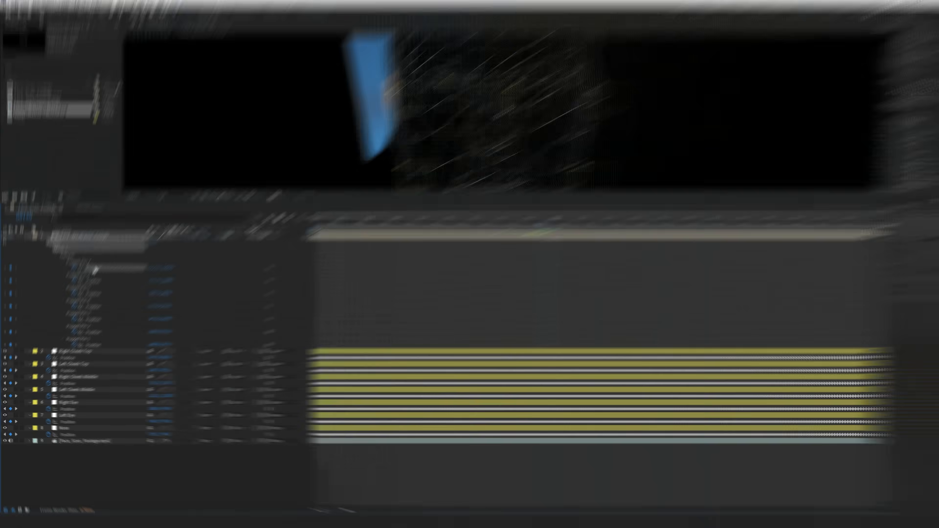
{"action": "left_click", "coordinate": [92, 272]}
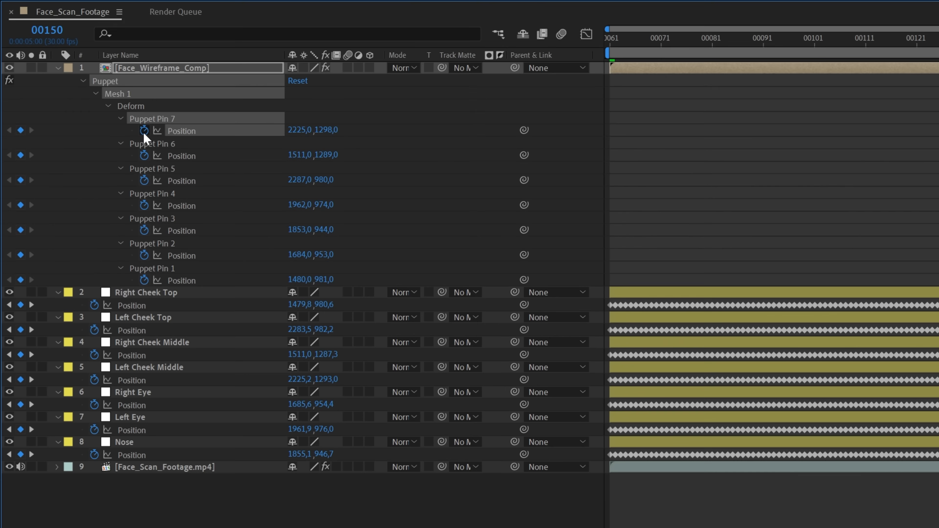
{"action": "left_click", "coordinate": [145, 131], "text": "alt"}
{"action": "left_click_drag", "start_coordinate": [329, 142], "coordinate": [161, 405]}
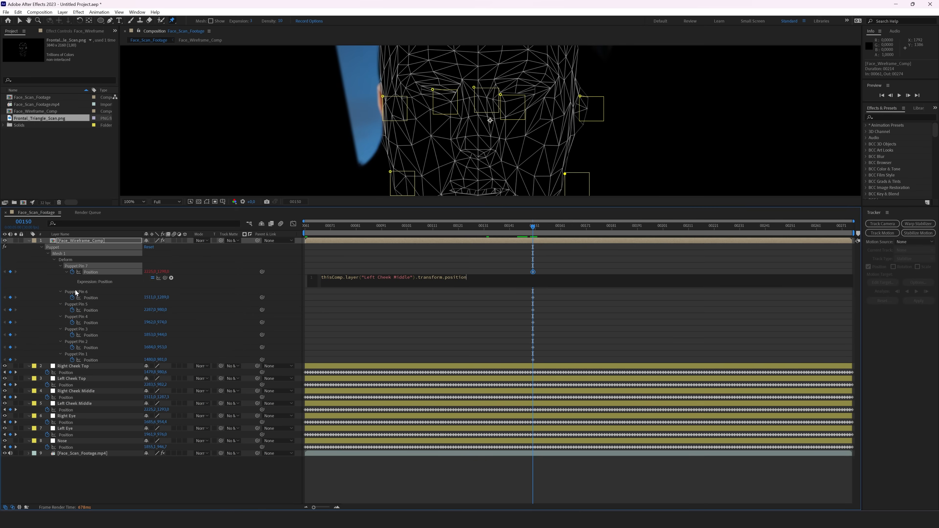
Step: Link Puppet Pin 6 to Right Cheek Middle and Pin 5 to Left Cheek Top by expression
{"action": "left_click", "coordinate": [78, 291]}
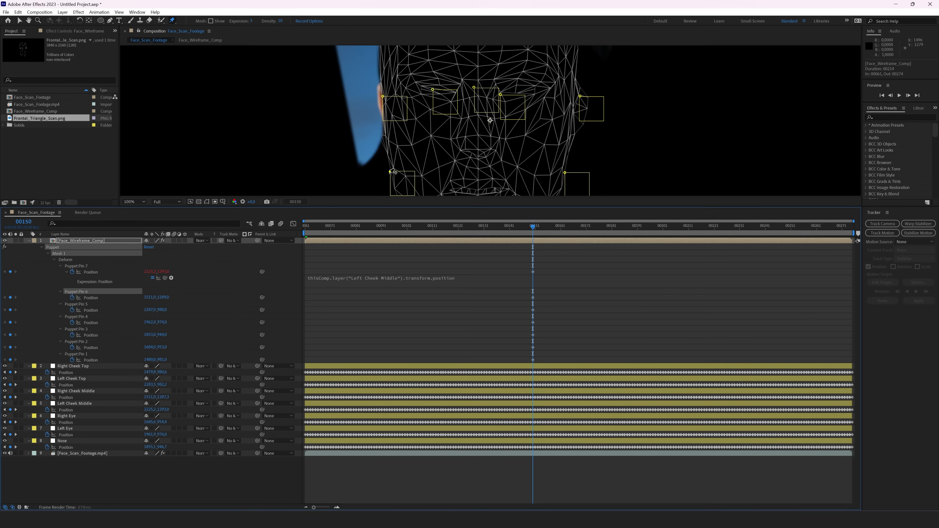
{"action": "left_click", "coordinate": [72, 298], "text": "alt"}
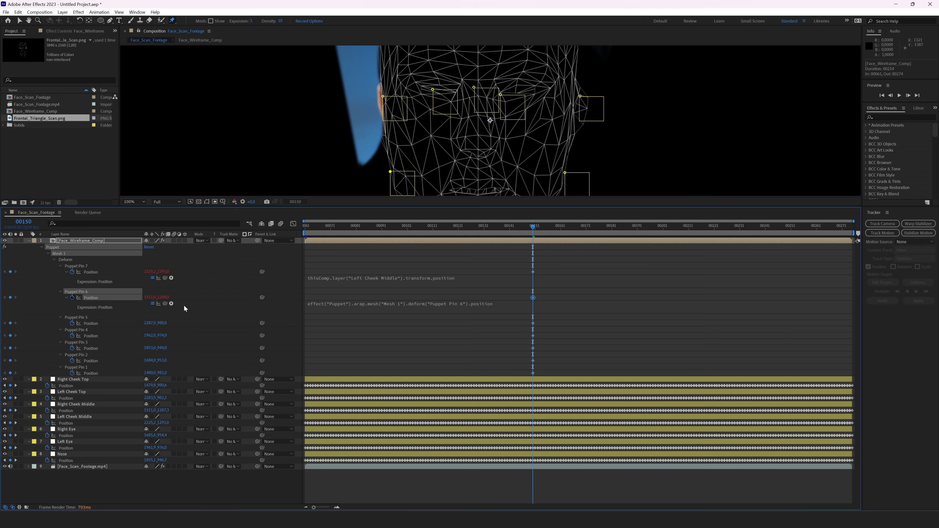
{"action": "left_click_drag", "start_coordinate": [165, 303], "coordinate": [67, 411]}
{"action": "left_click", "coordinate": [72, 323], "text": "alt"}
{"action": "key", "text": "ctrl+z"}
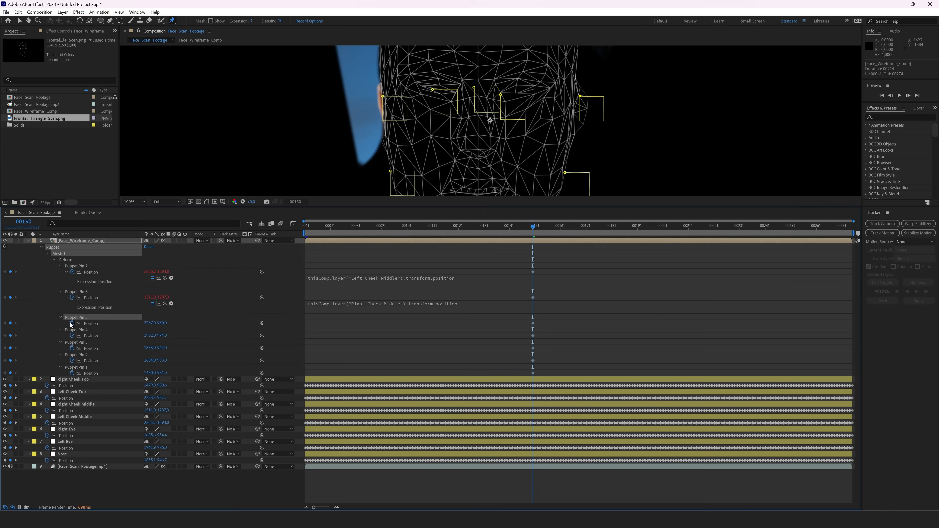
{"action": "left_click", "coordinate": [72, 323], "text": "alt"}
{"action": "left_click_drag", "start_coordinate": [165, 329], "coordinate": [69, 411]}
{"action": "left_click", "coordinate": [79, 343]}
Step: Link Pins 4, 3, 2 and 1 to Left Eye, Nose, Right Eye and Right Cheek Top positions
{"action": "left_click", "coordinate": [72, 349], "text": "alt"}
{"action": "left_click_drag", "start_coordinate": [165, 355], "coordinate": [68, 474]}
{"action": "left_click", "coordinate": [72, 375], "text": "alt"}
{"action": "left_click_drag", "start_coordinate": [165, 381], "coordinate": [71, 499]}
{"action": "left_click", "coordinate": [73, 400], "text": "alt"}
{"action": "left_click", "coordinate": [201, 392]}
{"action": "key", "text": "ctrl+z"}
{"action": "left_click", "coordinate": [72, 400], "text": "alt"}
{"action": "left_click_drag", "start_coordinate": [165, 406], "coordinate": [73, 487]}
{"action": "left_click", "coordinate": [72, 425], "text": "alt"}
{"action": "left_click_drag", "start_coordinate": [164, 431], "coordinate": [67, 451]}
{"action": "left_click", "coordinate": [431, 419]}
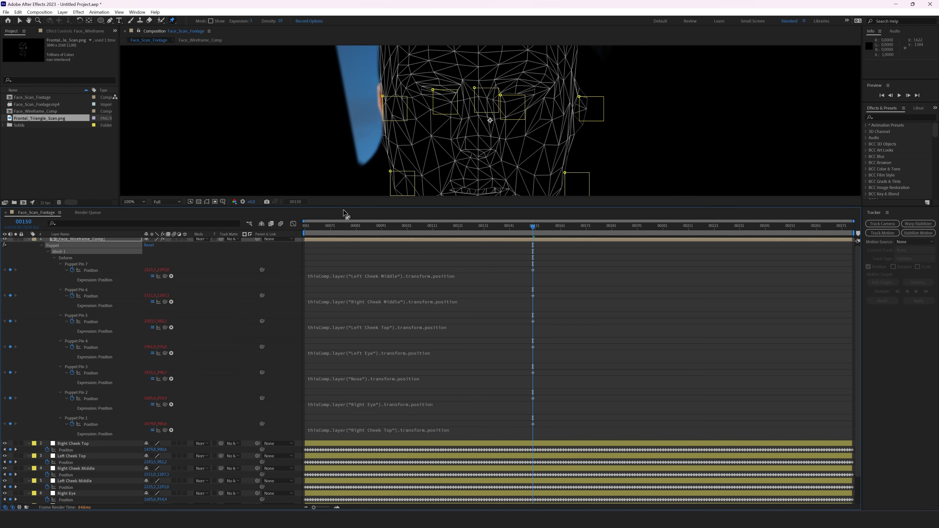
Step: Enlarge the composition view and fit the whole frame
{"action": "left_click_drag", "start_coordinate": [343, 206], "coordinate": [433, 245]}
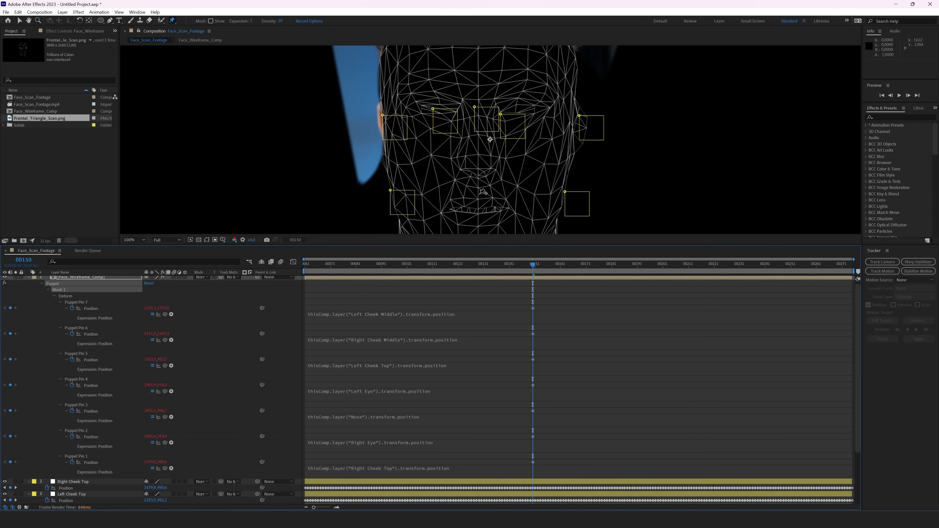
{"action": "left_click", "coordinate": [141, 239]}
{"action": "left_click", "coordinate": [146, 254]}
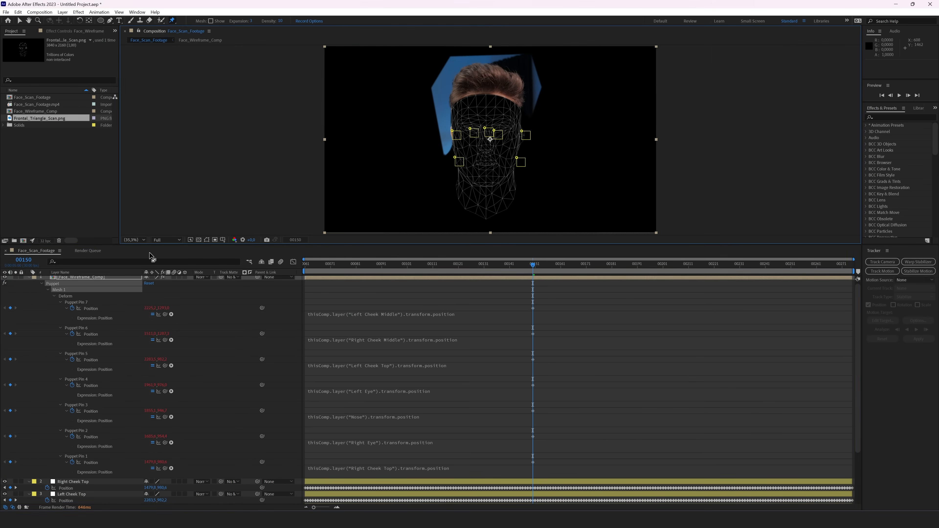
Step: Confirm the mesh tracks the face at frames 109 and 92, then collapse the pins and enlarge the Fit view
{"action": "left_click", "coordinate": [427, 267]}
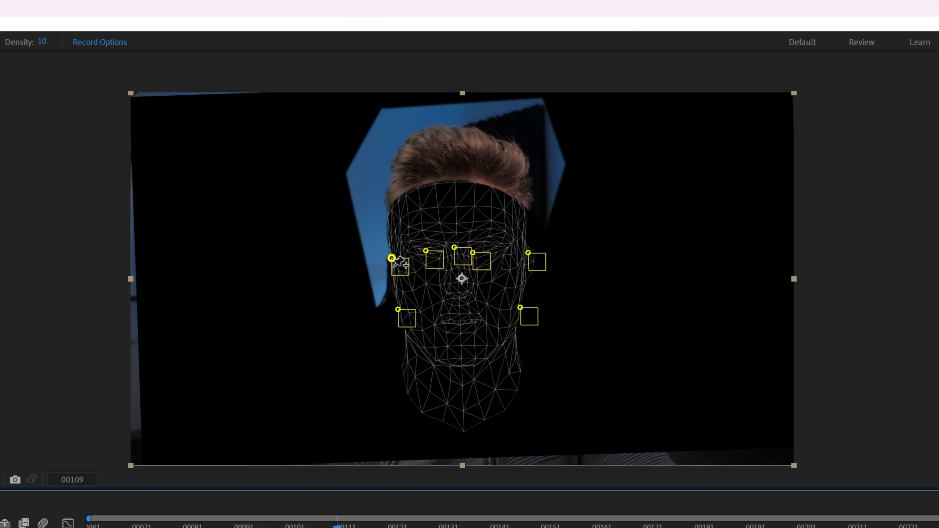
{"action": "left_click", "coordinate": [250, 526]}
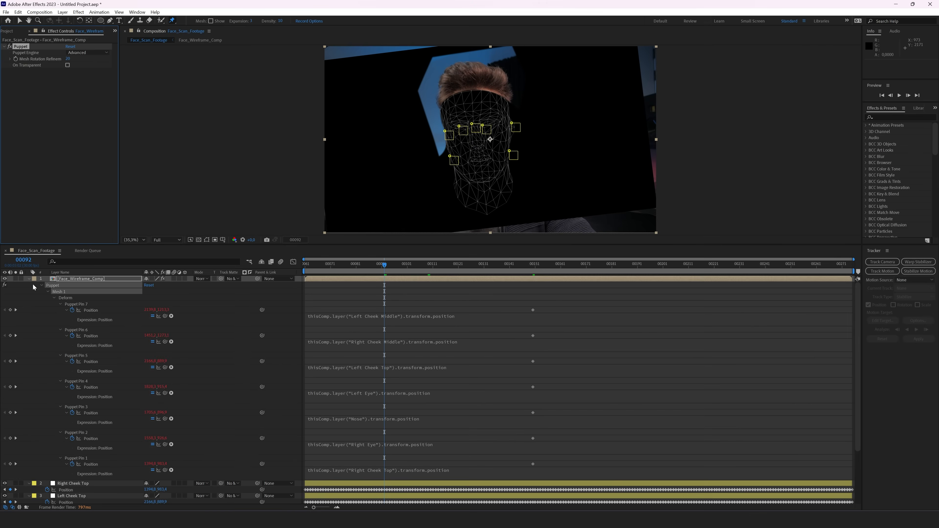
{"action": "left_click", "coordinate": [29, 280]}
{"action": "left_click", "coordinate": [155, 410]}
{"action": "left_click", "coordinate": [134, 239]}
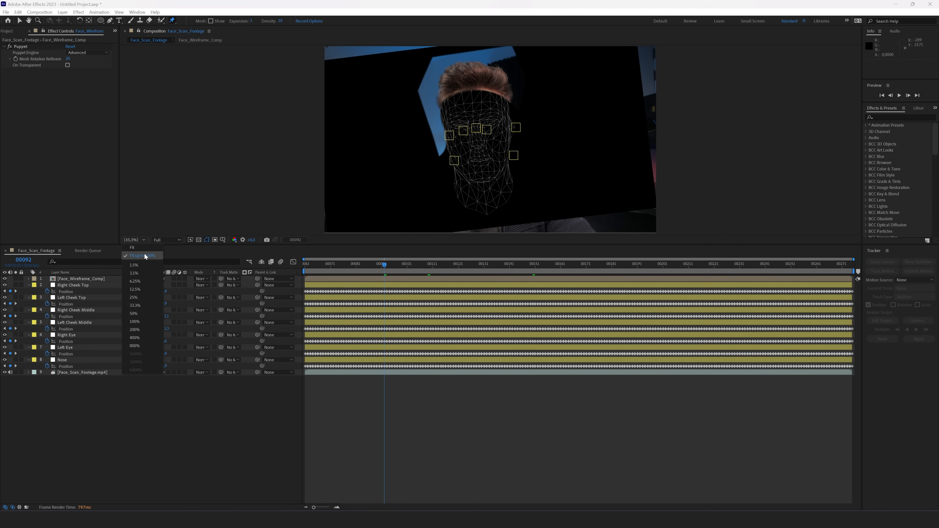
{"action": "left_click", "coordinate": [145, 249]}
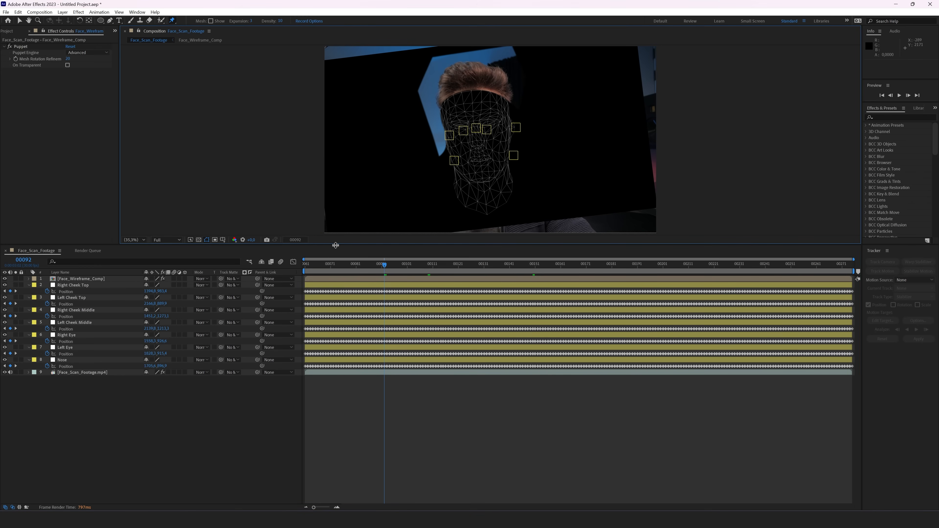
{"action": "left_click_drag", "start_coordinate": [336, 245], "coordinate": [340, 330]}
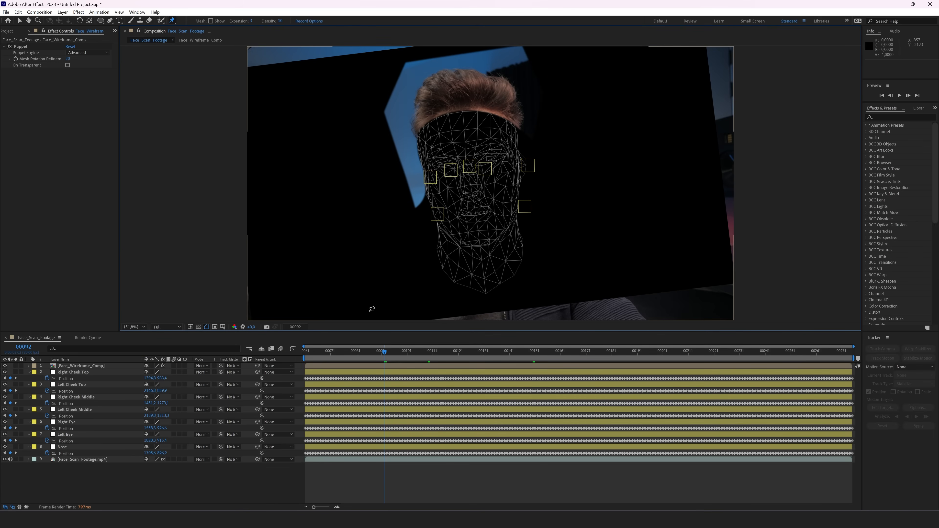
Step: Give Face_Wireframe_Comp a black Solid Composite backdrop and set its blend mode to Add
{"action": "left_click", "coordinate": [98, 367]}
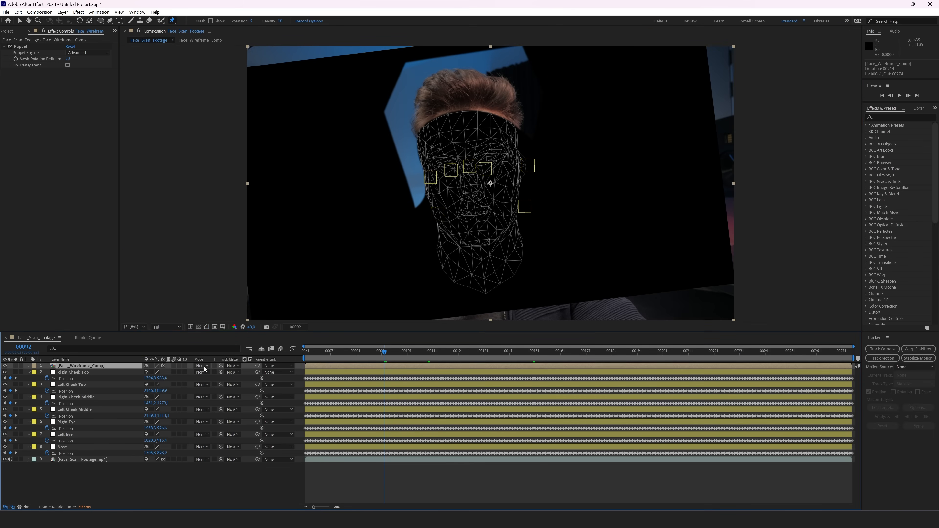
{"action": "key", "text": "ctrl+space"}
{"action": "type", "text": "solid"}
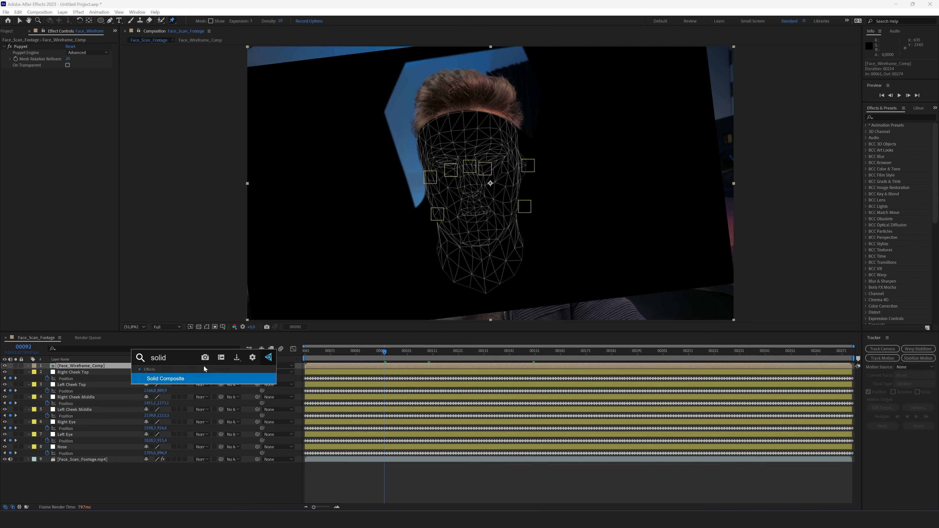
{"action": "key", "text": "Return"}
{"action": "key", "text": "v"}
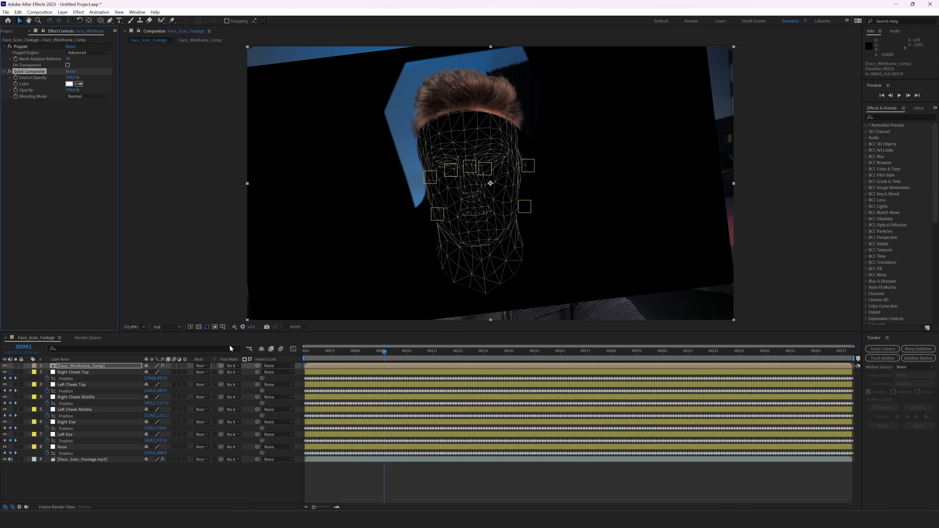
{"action": "left_click", "coordinate": [69, 85]}
{"action": "left_click_drag", "start_coordinate": [112, 300], "coordinate": [80, 355]}
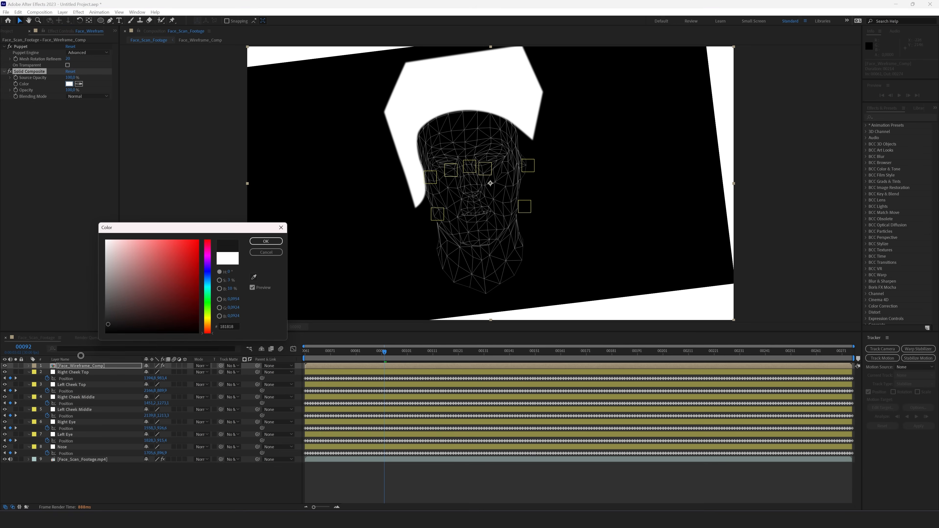
{"action": "key", "text": "Return"}
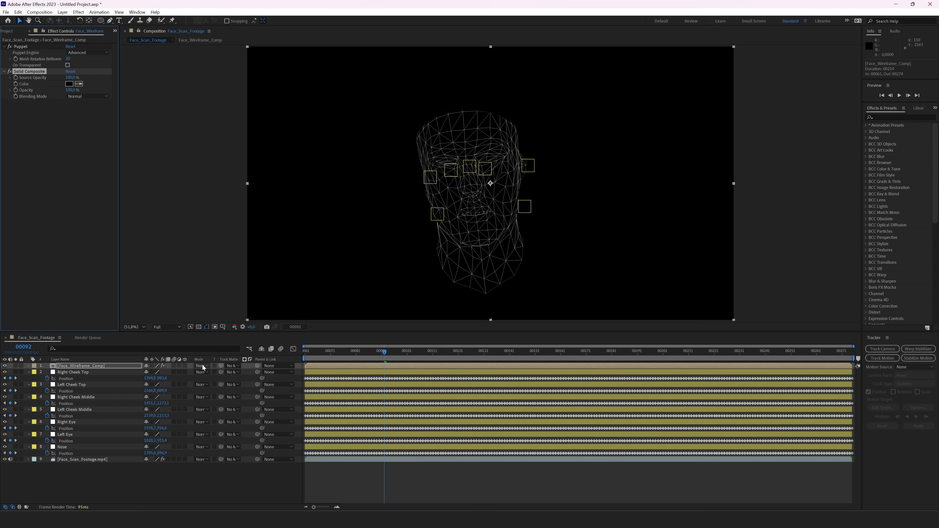
{"action": "left_click", "coordinate": [201, 365]}
{"action": "left_click", "coordinate": [240, 105]}
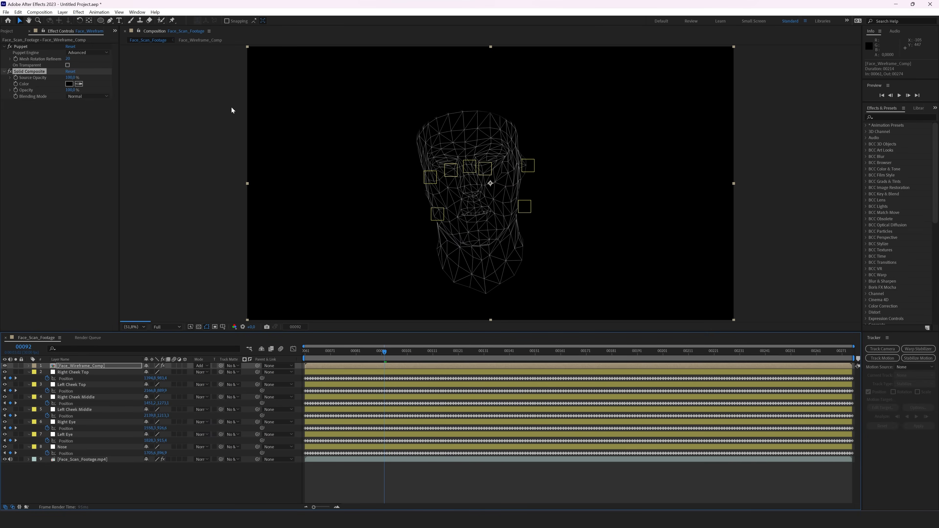
Step: Apply the Tint and Exposure effects to the wireframe layer
{"action": "key", "text": "ctrl+space"}
{"action": "type", "text": "tint"}
{"action": "key", "text": "Return"}
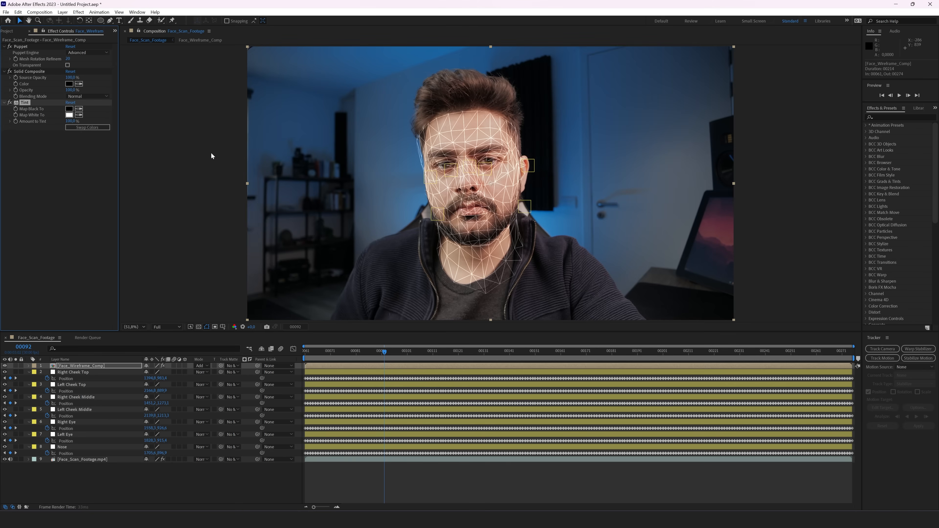
{"action": "key", "text": "ctrl+space"}
{"action": "type", "text": "exposure"}
{"action": "key", "text": "Return"}
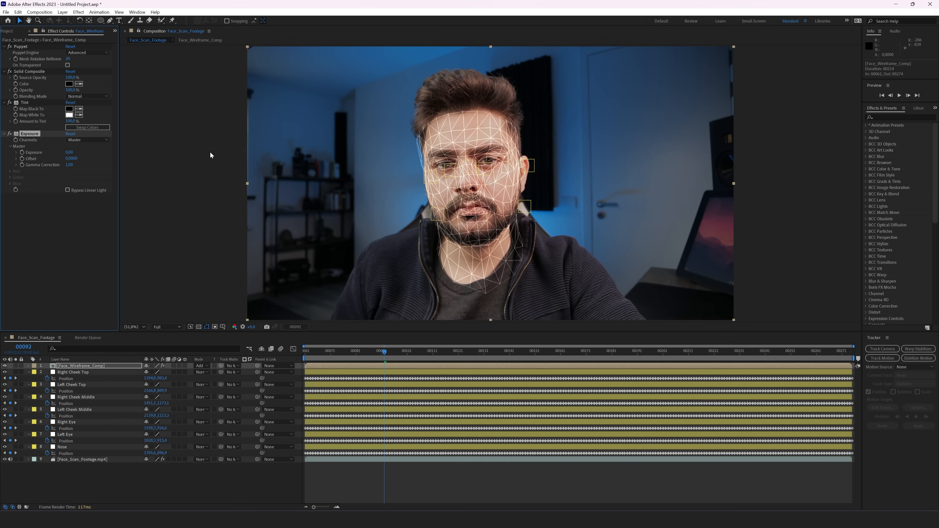
{"action": "left_click", "coordinate": [79, 12]}
{"action": "left_click", "coordinate": [892, 108]}
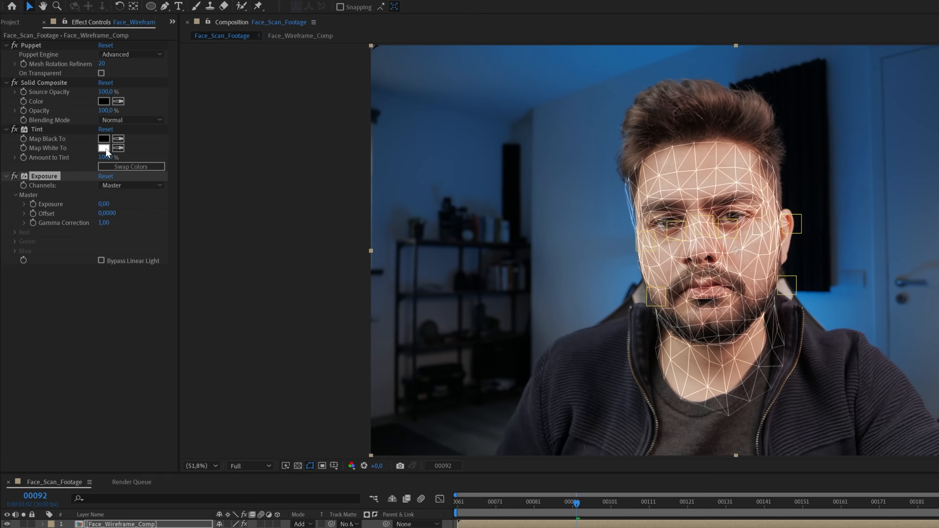
Step: Set Tint's Map White To blue (0086FF) and raise Exposure to 2.49
{"action": "left_click", "coordinate": [69, 115]}
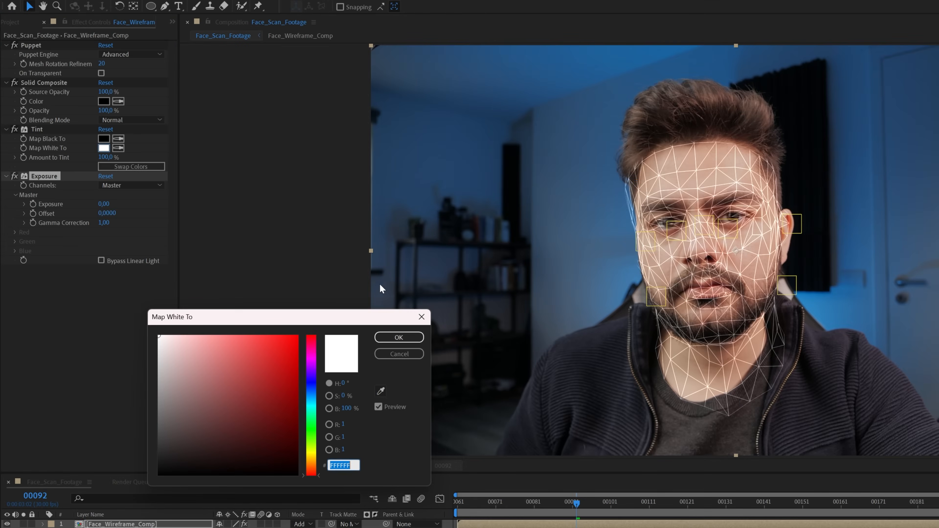
{"action": "left_click_drag", "start_coordinate": [204, 276], "coordinate": [208, 278]}
{"action": "left_click", "coordinate": [276, 379]}
{"action": "key", "text": "Return"}
{"action": "left_click", "coordinate": [160, 203]}
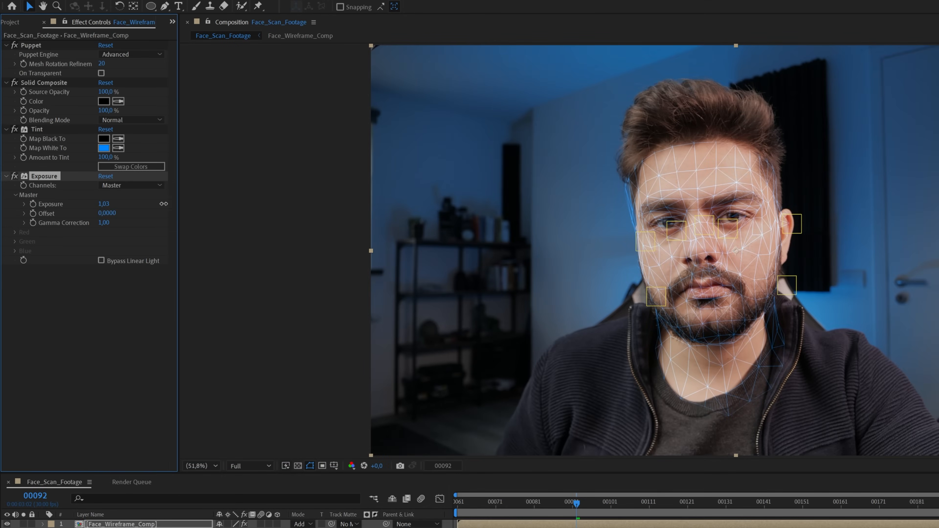
{"action": "left_click_drag", "start_coordinate": [188, 205], "coordinate": [243, 209]}
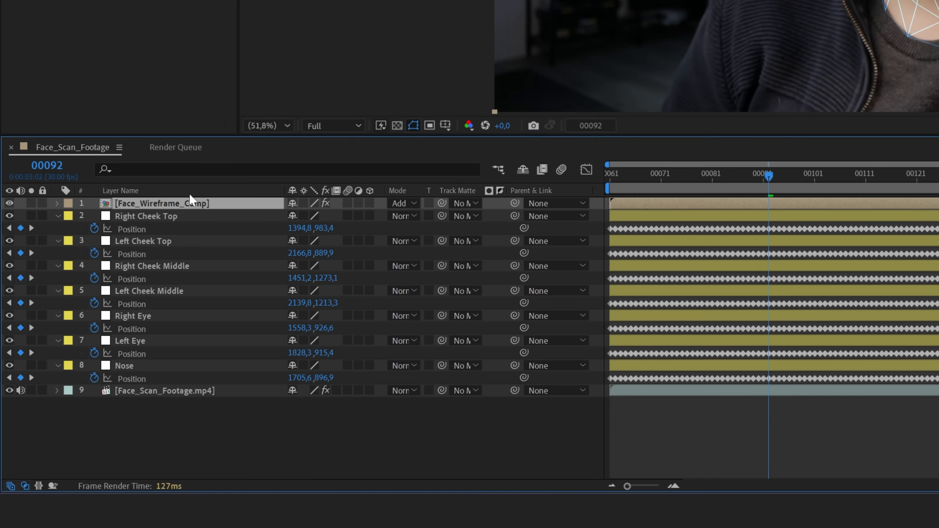
Step: Create a new solid layer named 'Scan Line'
{"action": "right_click", "coordinate": [370, 449]}
{"action": "mouse_move", "coordinate": [421, 266]}
{"action": "left_click", "coordinate": [598, 301]}
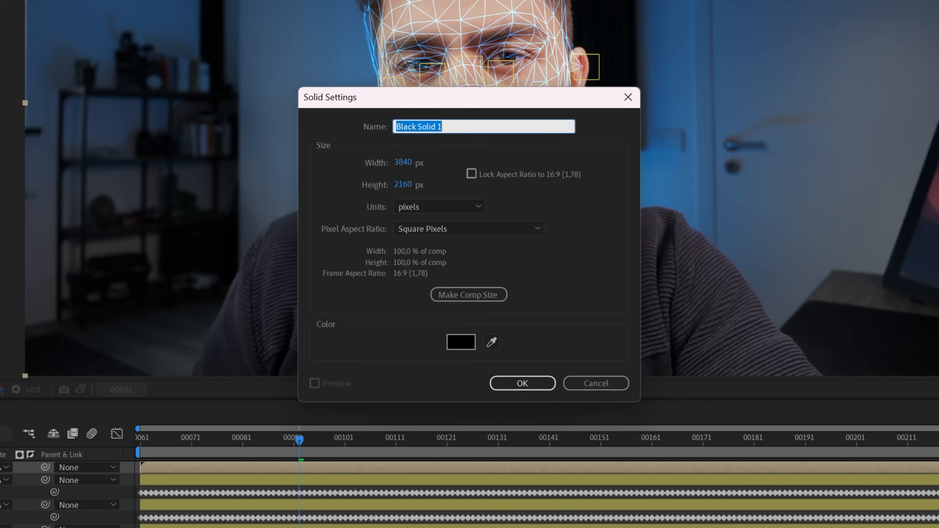
{"action": "type", "text": "Scan Line"}
{"action": "key", "text": "Return"}
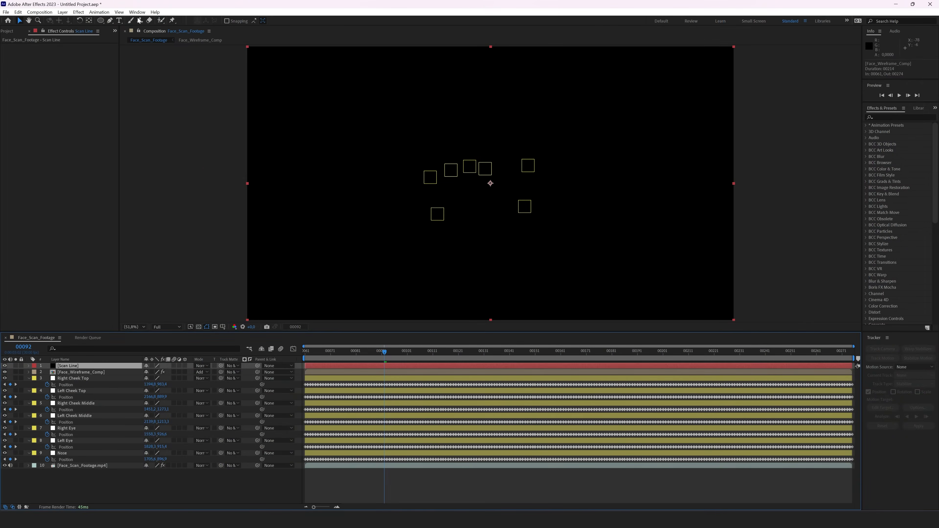
Step: Mask the Scan Line solid to a thin vertical rectangle and tilt it slightly
{"action": "left_click_drag", "start_coordinate": [100, 21], "coordinate": [113, 25]}
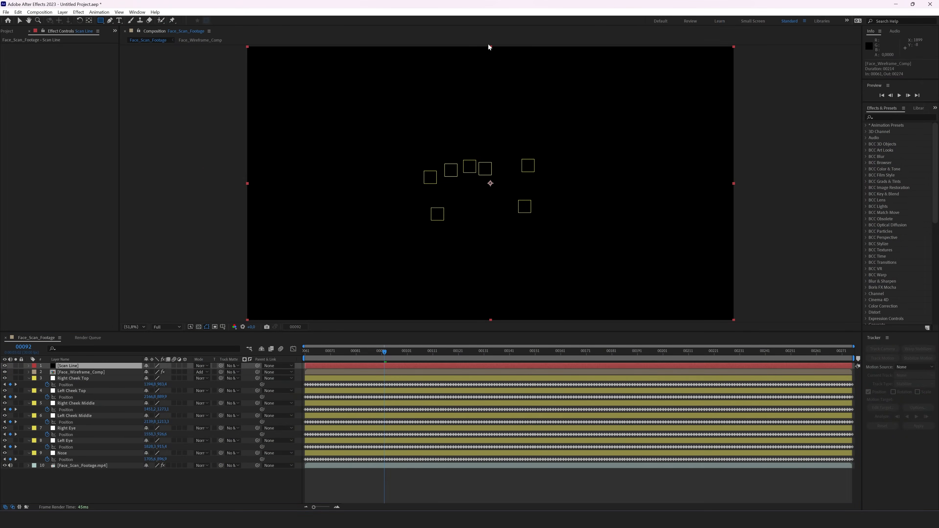
{"action": "left_click_drag", "start_coordinate": [488, 47], "coordinate": [490, 336]}
{"action": "key", "text": "v"}
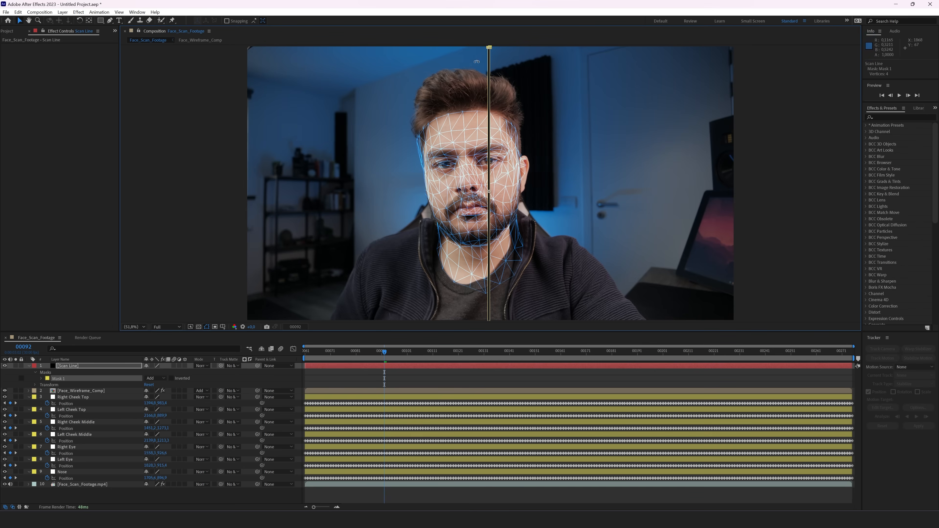
{"action": "left_click_drag", "start_coordinate": [525, 118], "coordinate": [468, 217]}
{"action": "left_click_drag", "start_coordinate": [542, 214], "coordinate": [418, 250]}
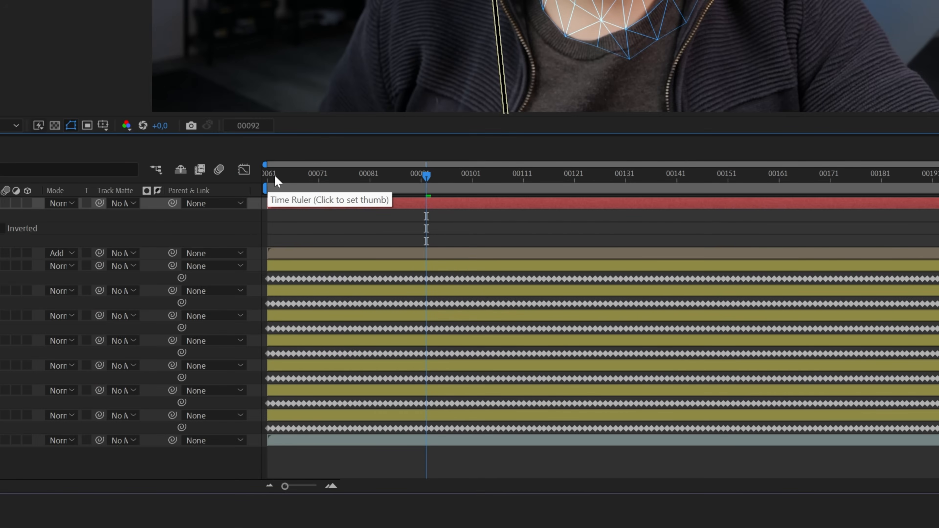
Step: Keyframe the mask path at frame 81, then at 131 with the line moved right and tilted
{"action": "left_click", "coordinate": [368, 177]}
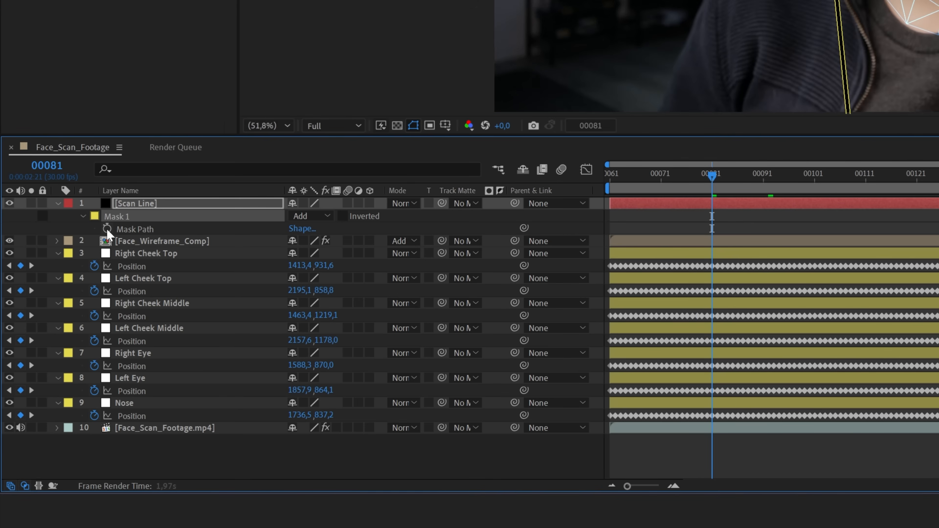
{"action": "left_click", "coordinate": [107, 229]}
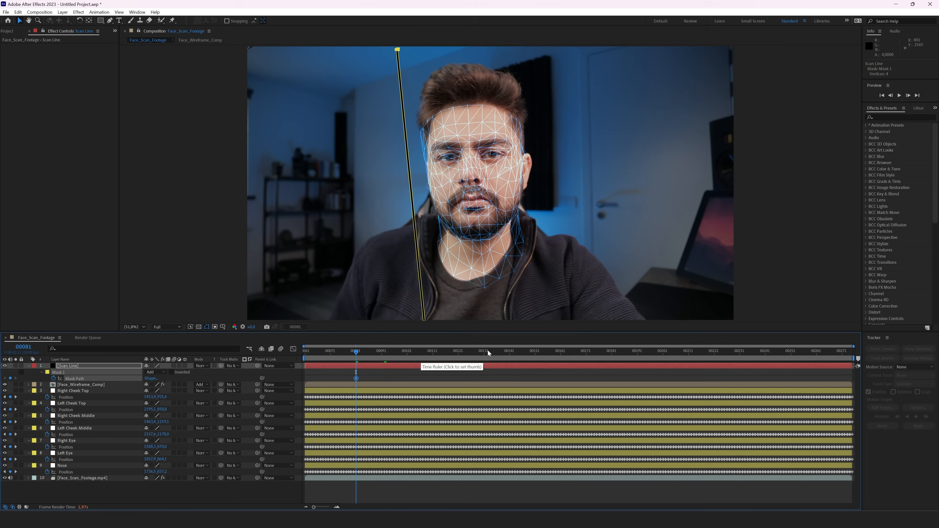
{"action": "left_click", "coordinate": [485, 355]}
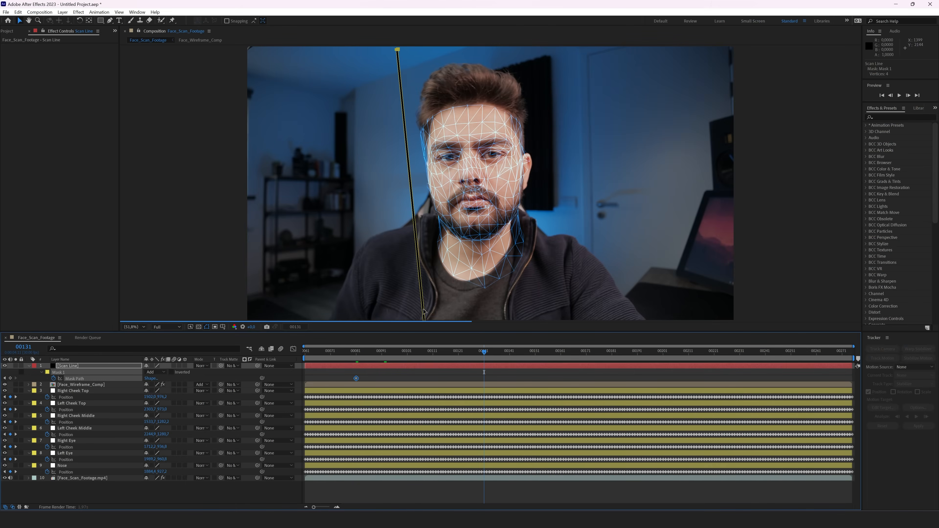
{"action": "double_click", "coordinate": [399, 52]}
{"action": "left_click_drag", "start_coordinate": [410, 86], "coordinate": [609, 117]}
{"action": "left_click_drag", "start_coordinate": [581, 198], "coordinate": [609, 97]}
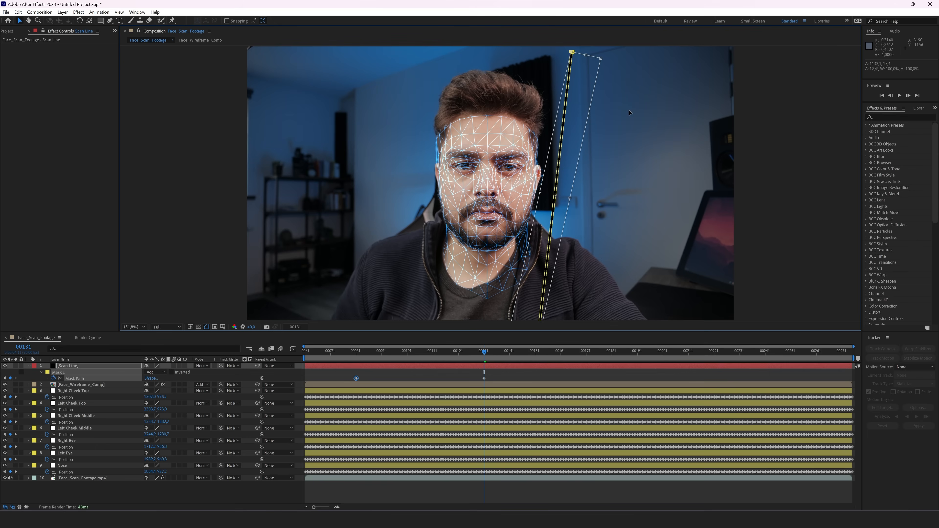
{"action": "left_click", "coordinate": [415, 352]}
{"action": "left_click", "coordinate": [428, 373]}
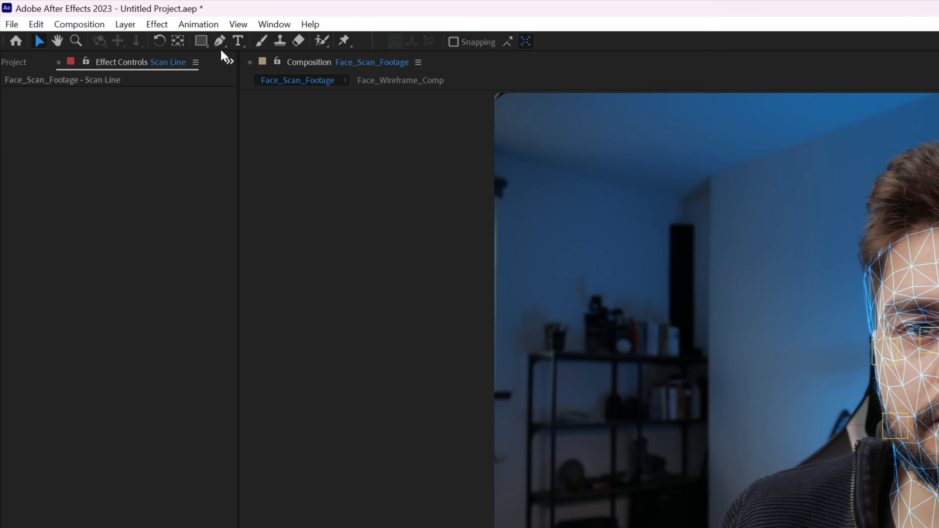
Step: Change the Scan Line solid's colour to white (FFFFFF) in Solid Settings
{"action": "left_click", "coordinate": [62, 12]}
{"action": "left_click", "coordinate": [163, 58]}
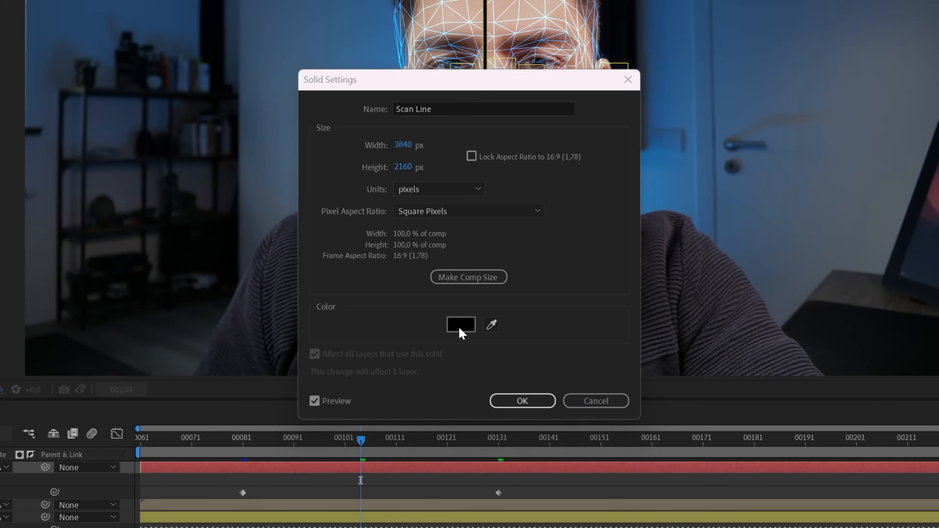
{"action": "left_click", "coordinate": [459, 325]}
{"action": "type", "text": "FFFFFF"}
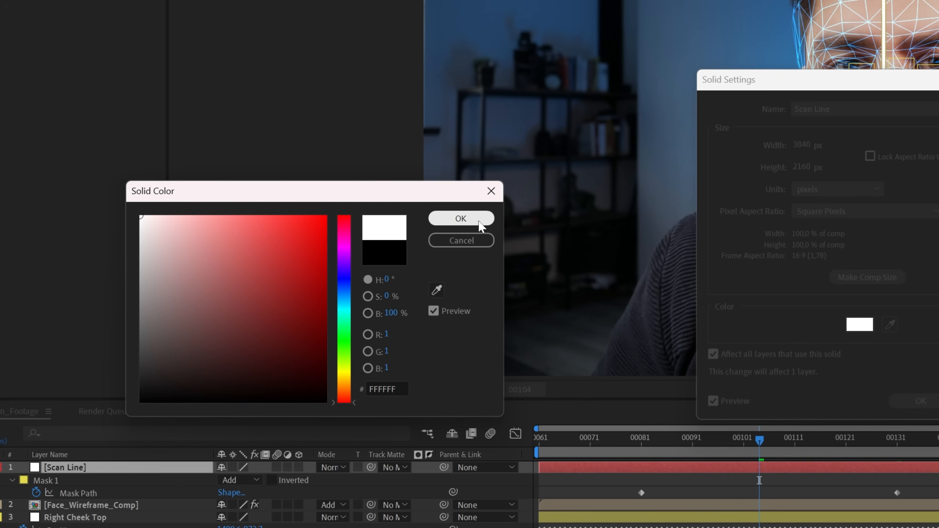
{"action": "left_click", "coordinate": [480, 221]}
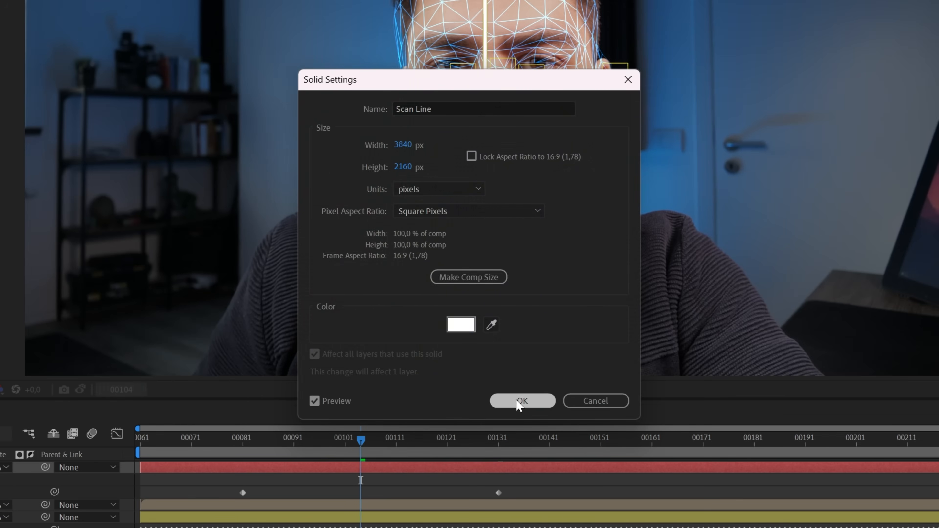
{"action": "left_click", "coordinate": [519, 401]}
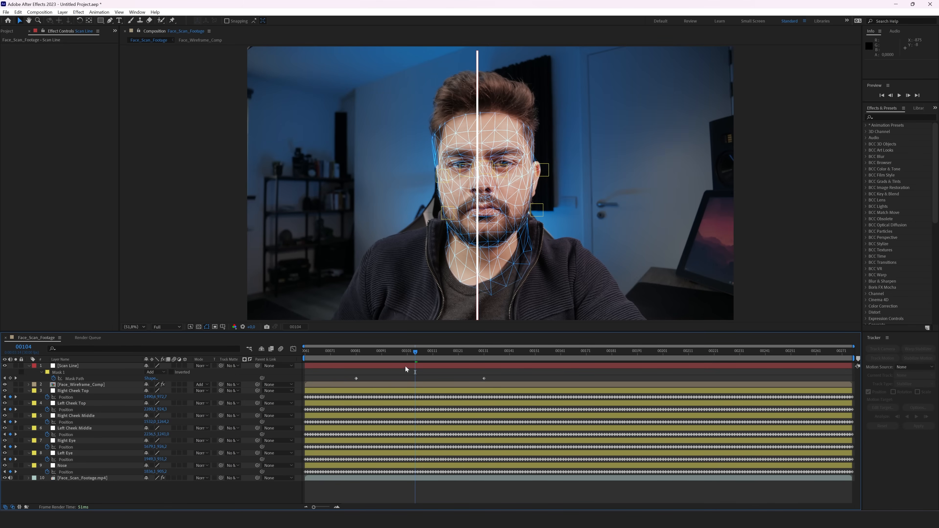
Step: Set the Scan Line mask feather to 7 pixels
{"action": "left_click", "coordinate": [405, 366]}
{"action": "key", "text": "f"}
{"action": "left_click", "coordinate": [161, 377]}
{"action": "type", "text": "7"}
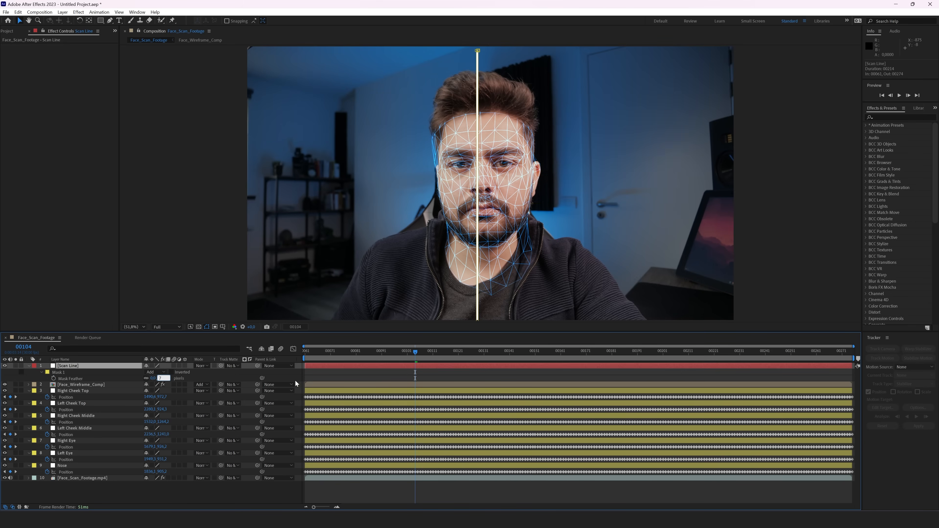
{"action": "key", "text": "Return"}
{"action": "left_click", "coordinate": [316, 376]}
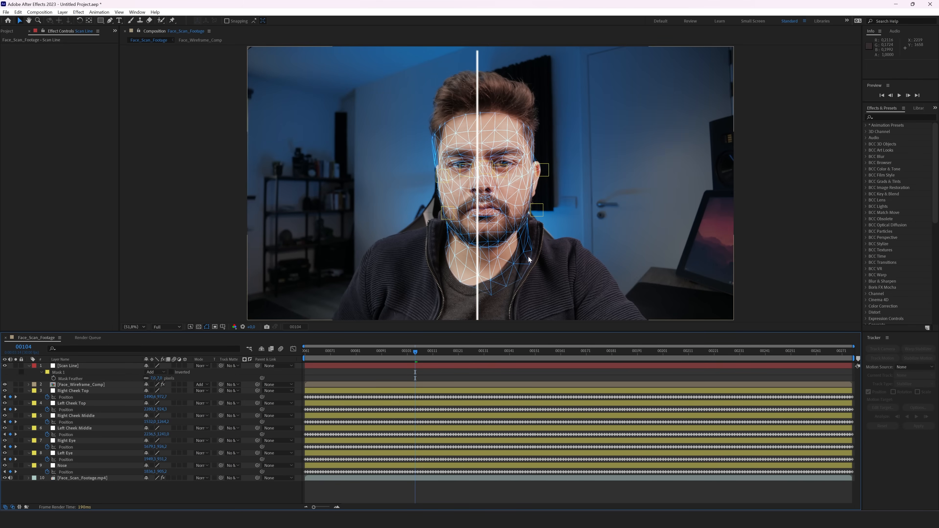
{"action": "scroll", "coordinate": [528, 260], "scroll_direction": "up", "scroll_amount": 4}
{"action": "scroll", "coordinate": [528, 260], "scroll_direction": "down", "scroll_amount": 2}
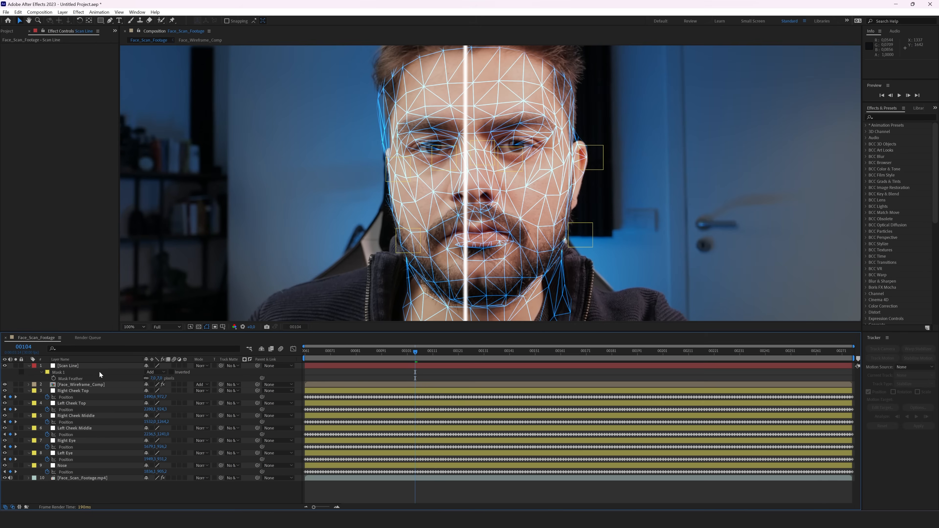
Step: Apply Displacement Map to Scan Line using Face_Scan_Footage.mp4, with vertical displacement 0
{"action": "left_click", "coordinate": [73, 366]}
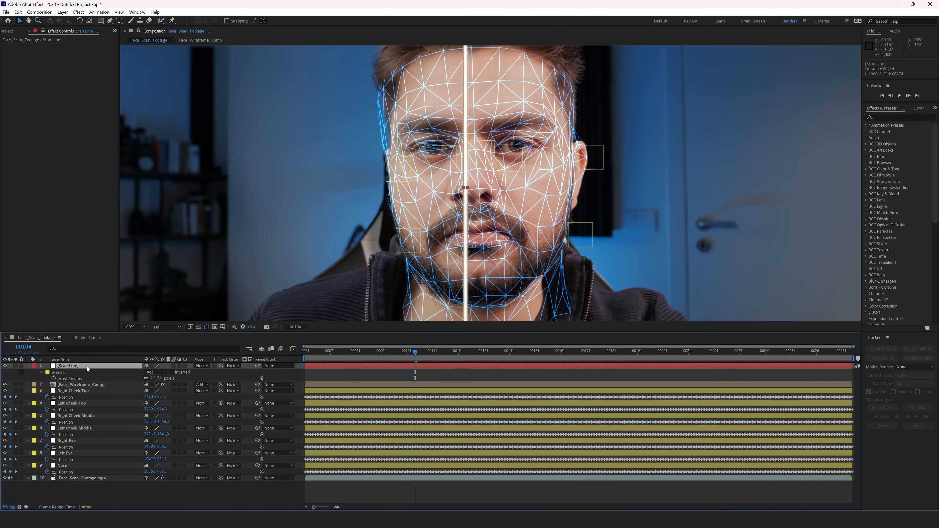
{"action": "key", "text": "ctrl+space"}
{"action": "type", "text": "displa"}
{"action": "key", "text": "Return"}
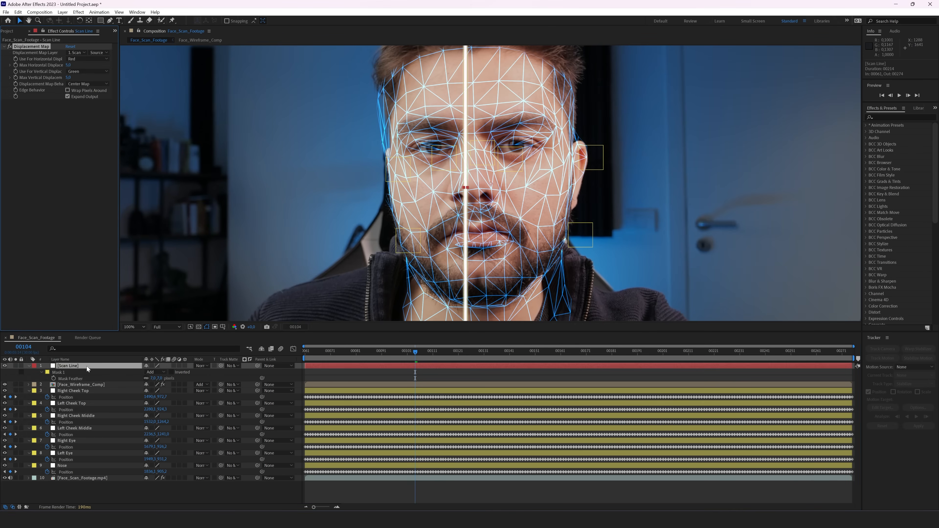
{"action": "left_click", "coordinate": [69, 78]}
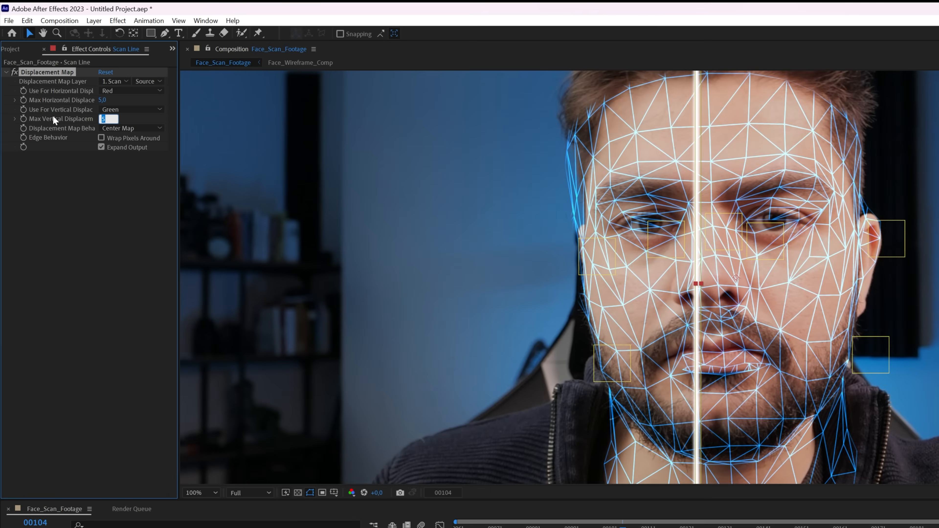
{"action": "left_click", "coordinate": [111, 82]}
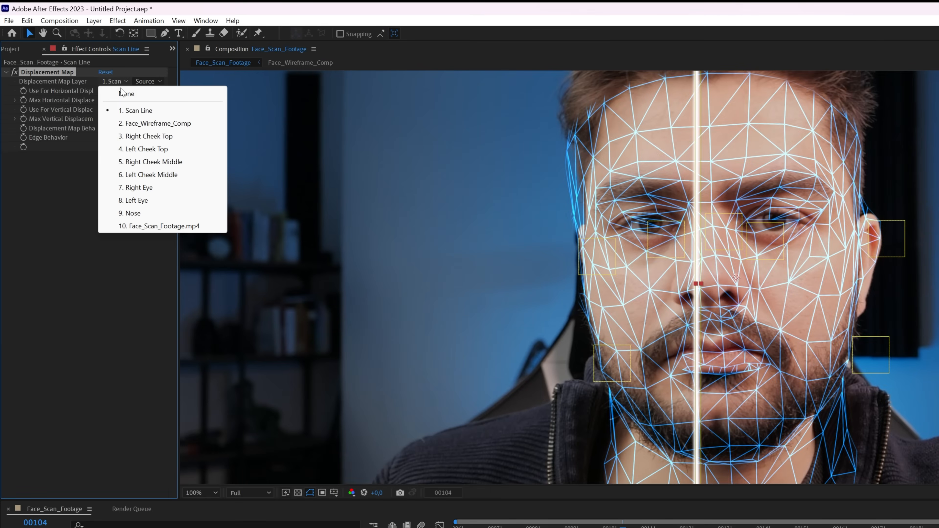
{"action": "left_click", "coordinate": [132, 227]}
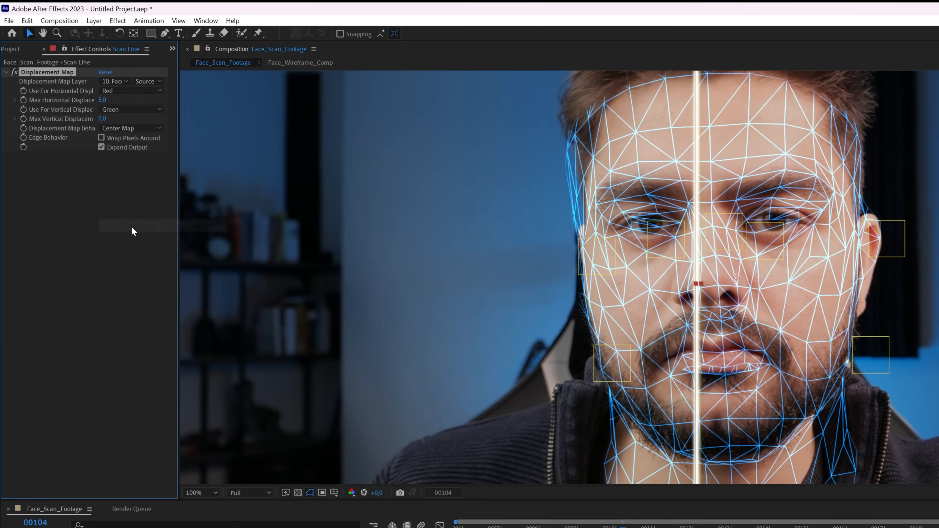
Step: Set Max Horizontal Displacement to 50
{"action": "left_click", "coordinate": [102, 100]}
{"action": "type", "text": "-50"}
{"action": "key", "text": "Return"}
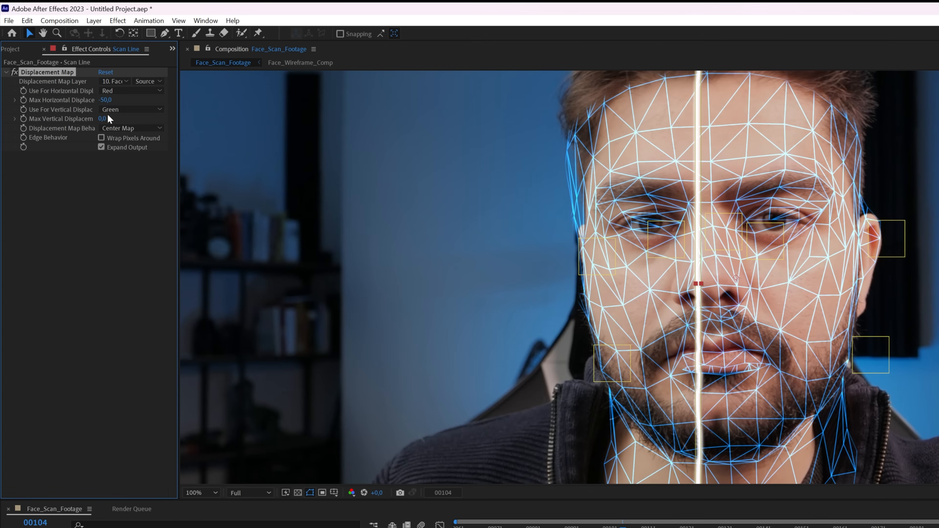
{"action": "left_click", "coordinate": [103, 100]}
{"action": "type", "text": "50"}
{"action": "key", "text": "Return"}
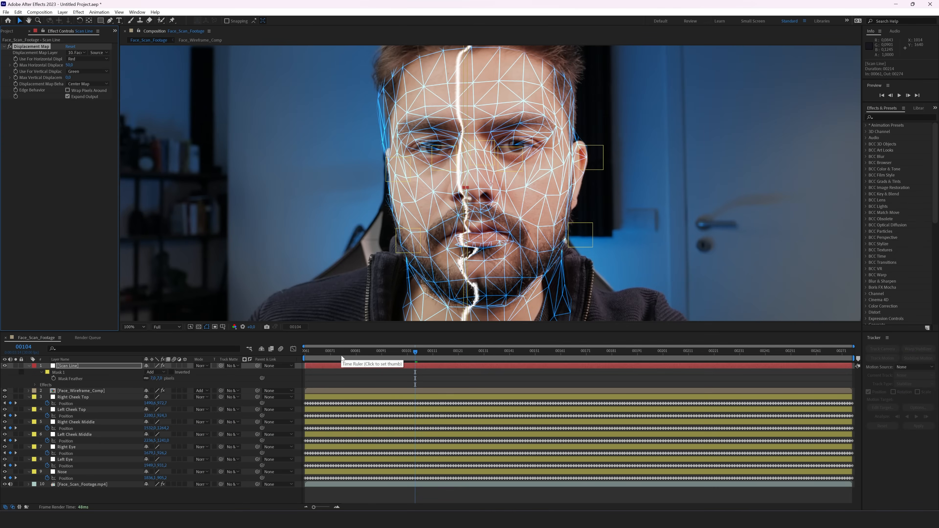
Step: Keyframe Max Horizontal Displacement from 50 at frame 81 to -50 at frame 131
{"action": "key", "text": "m"}
{"action": "left_click", "coordinate": [357, 351]}
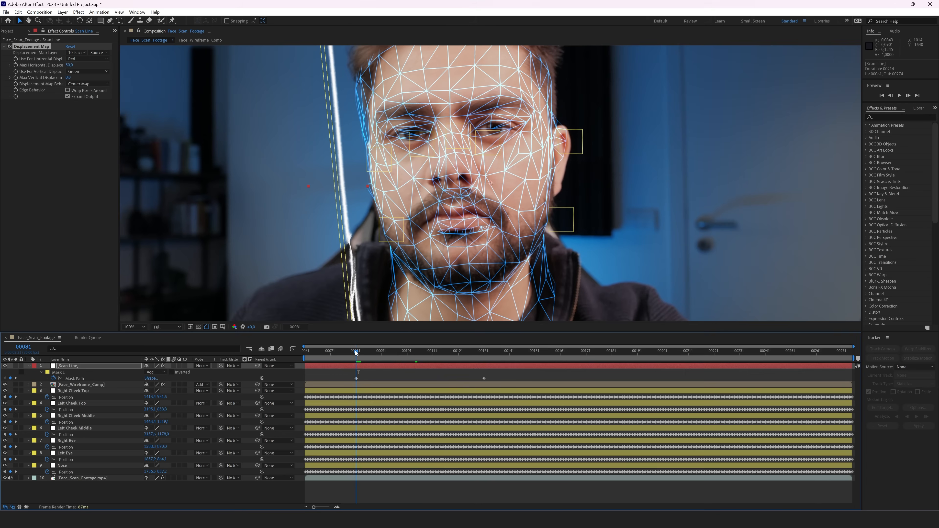
{"action": "left_click", "coordinate": [16, 65]}
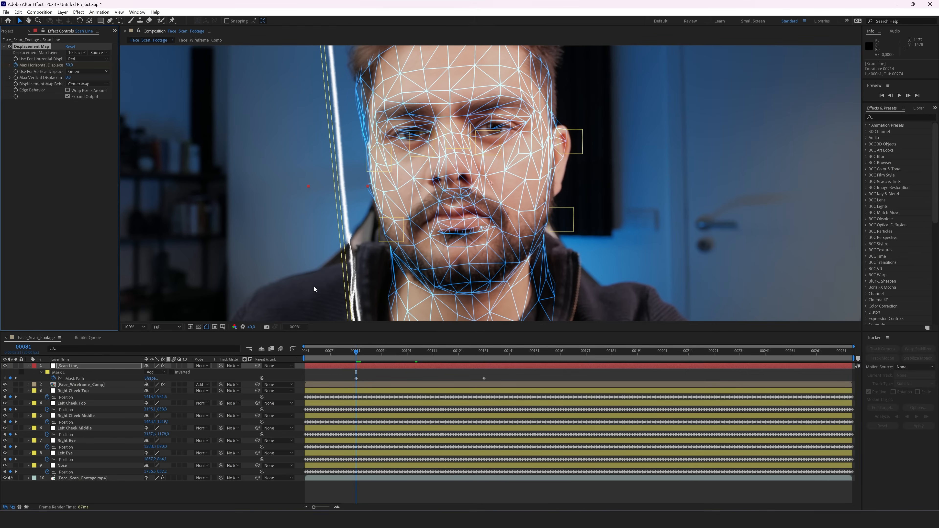
{"action": "left_click", "coordinate": [484, 353]}
{"action": "left_click", "coordinate": [69, 64]}
{"action": "type", "text": "-50"}
{"action": "key", "text": "Return"}
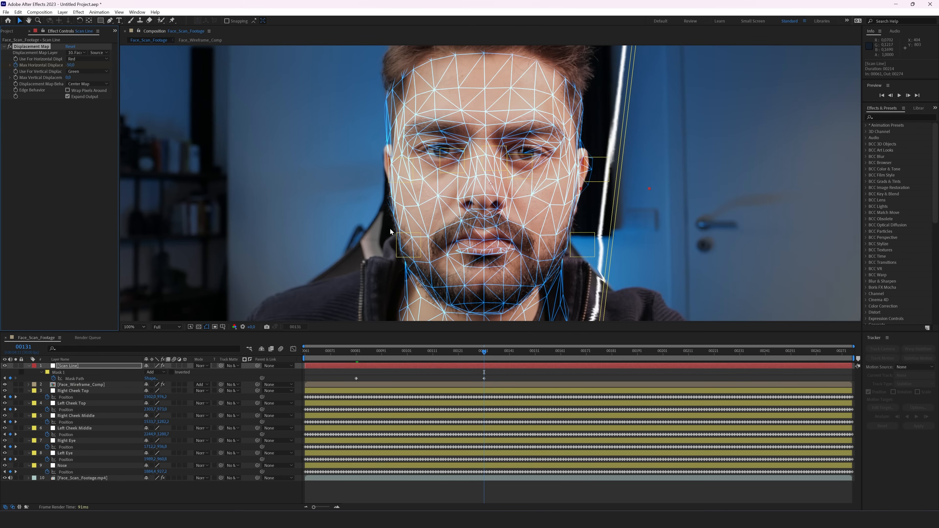
{"action": "left_click", "coordinate": [357, 354]}
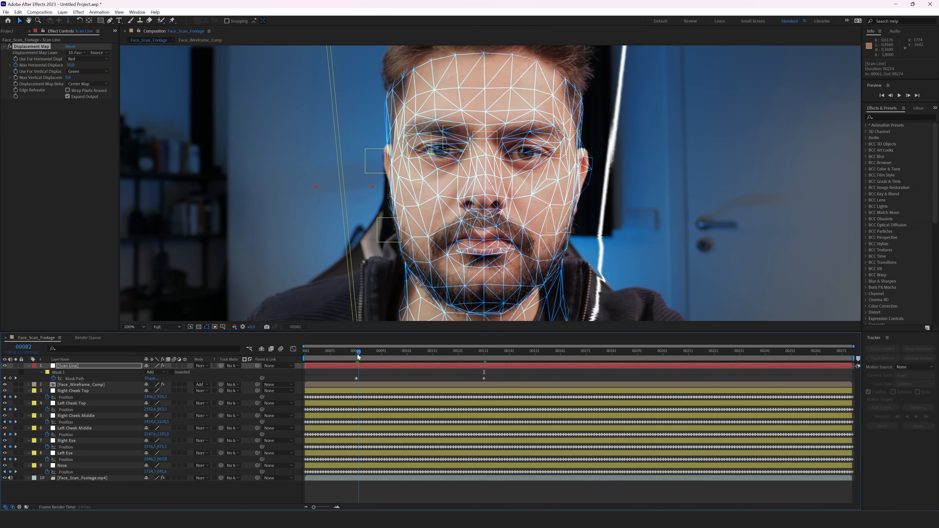
{"action": "left_click", "coordinate": [401, 354]}
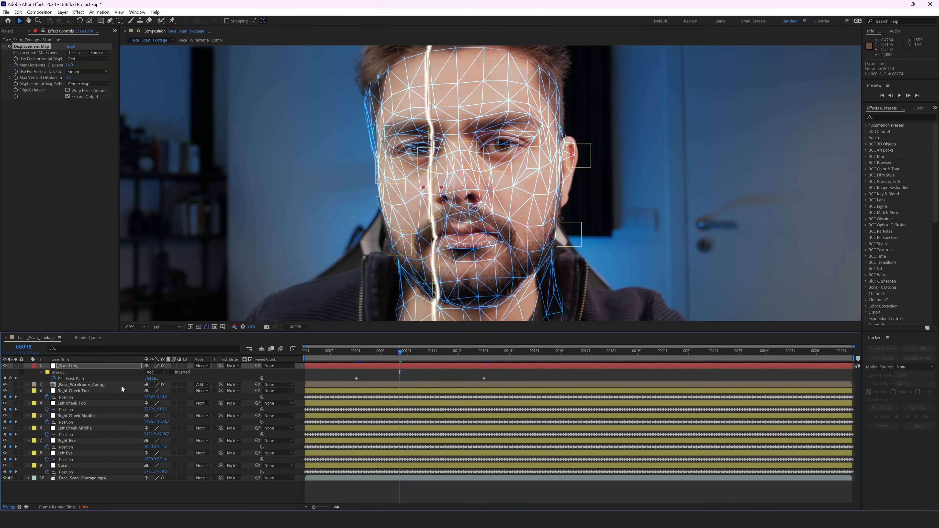
{"action": "left_click", "coordinate": [41, 372]}
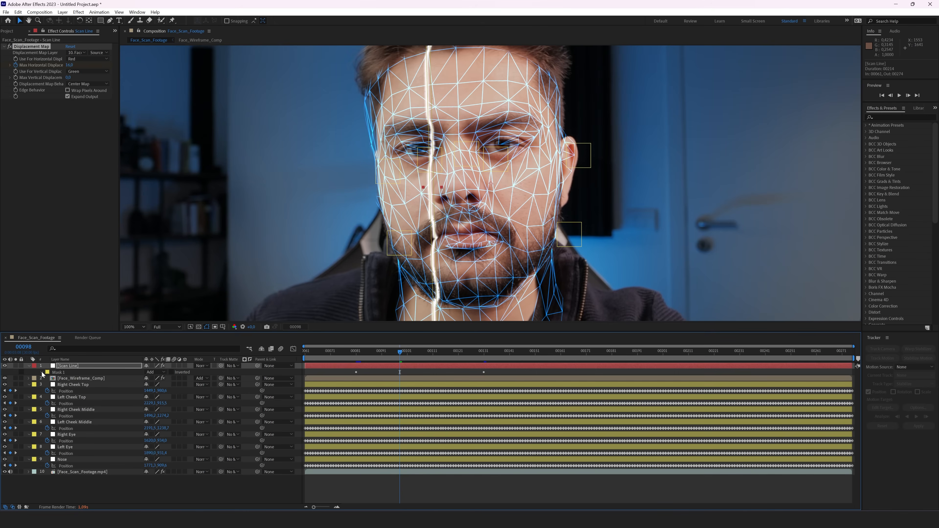
Step: Set the Scan Line mask feather to 3 and mask expansion to -4 pixels
{"action": "left_click", "coordinate": [156, 385]}
{"action": "type", "text": "3"}
{"action": "key", "text": "Return"}
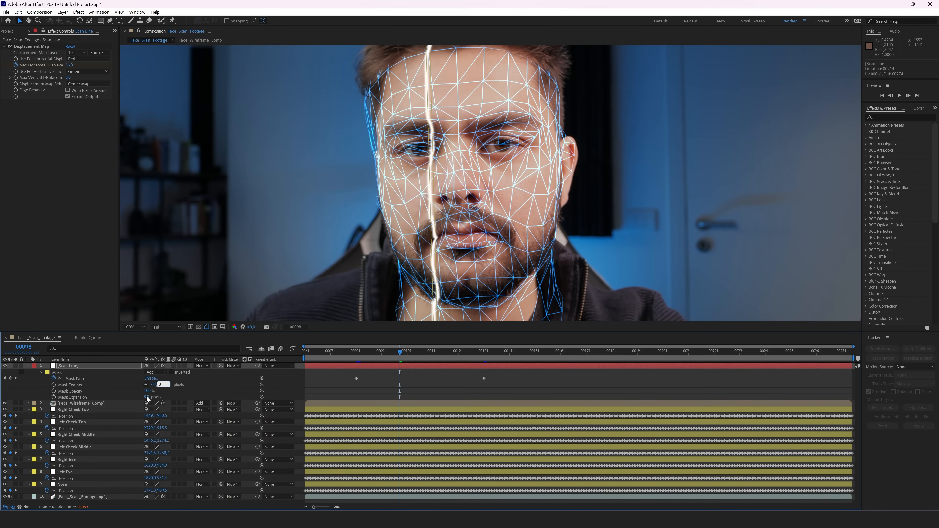
{"action": "left_click", "coordinate": [146, 397]}
{"action": "type", "text": "-5"}
{"action": "key", "text": "Return"}
{"action": "left_click", "coordinate": [147, 397]}
{"action": "type", "text": "-4"}
{"action": "key", "text": "Return"}
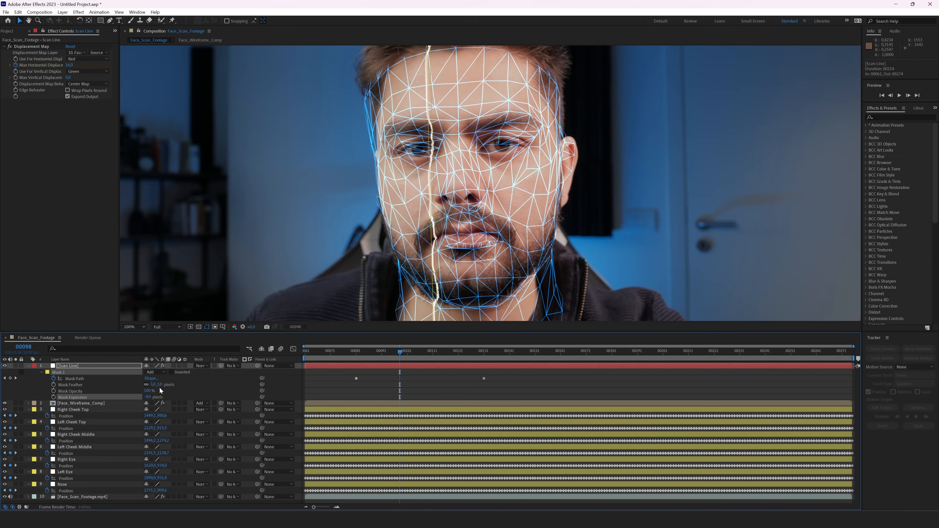
{"action": "left_click", "coordinate": [182, 387]}
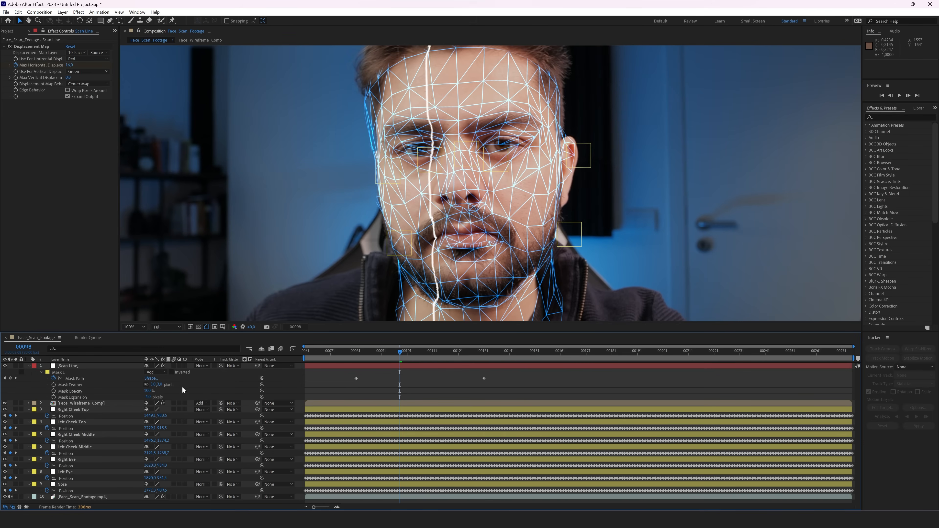
{"action": "left_click", "coordinate": [27, 365]}
{"action": "left_click", "coordinate": [68, 365]}
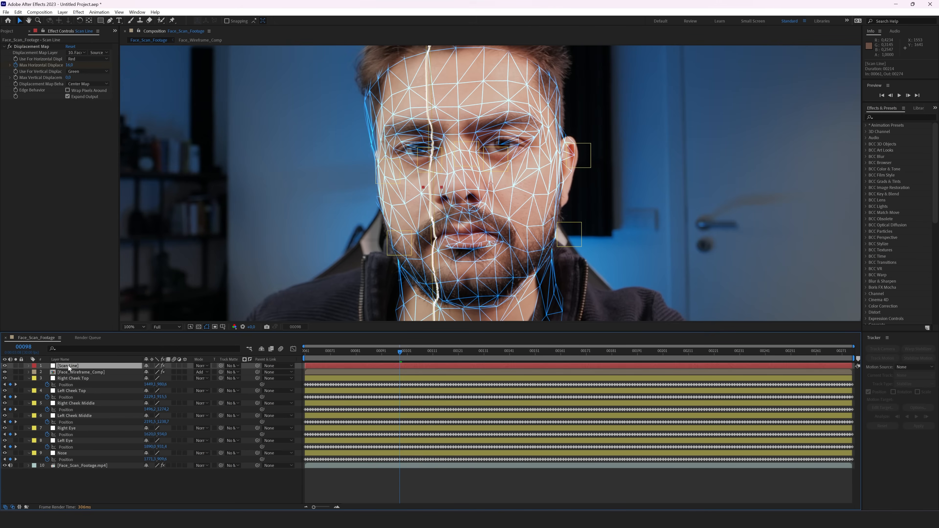
Step: Add Fractal Noise to the Scan Line with noise scale 10
{"action": "key", "text": "ctrl+space"}
{"action": "type", "text": "fra"}
{"action": "key", "text": "Down"}
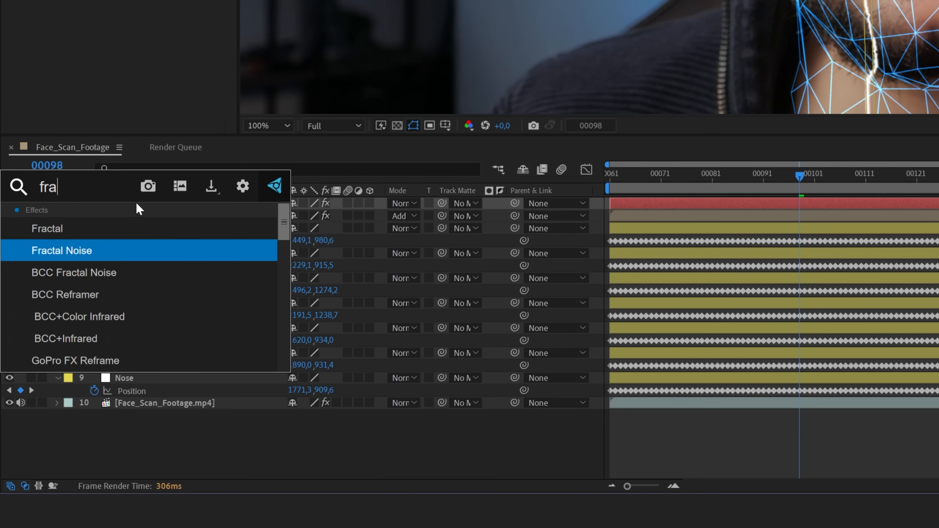
{"action": "key", "text": "Return"}
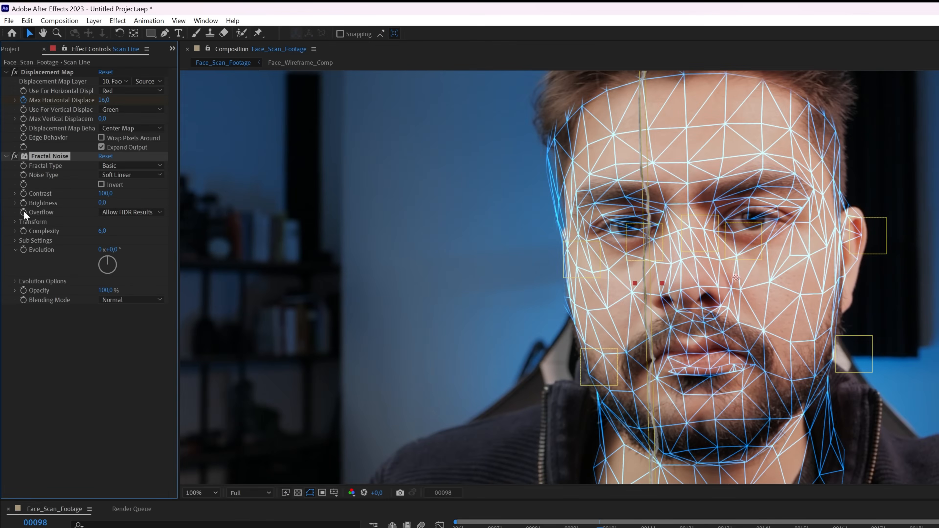
{"action": "left_click", "coordinate": [15, 222]}
{"action": "left_click", "coordinate": [107, 249]}
{"action": "type", "text": "10"}
{"action": "key", "text": "Return"}
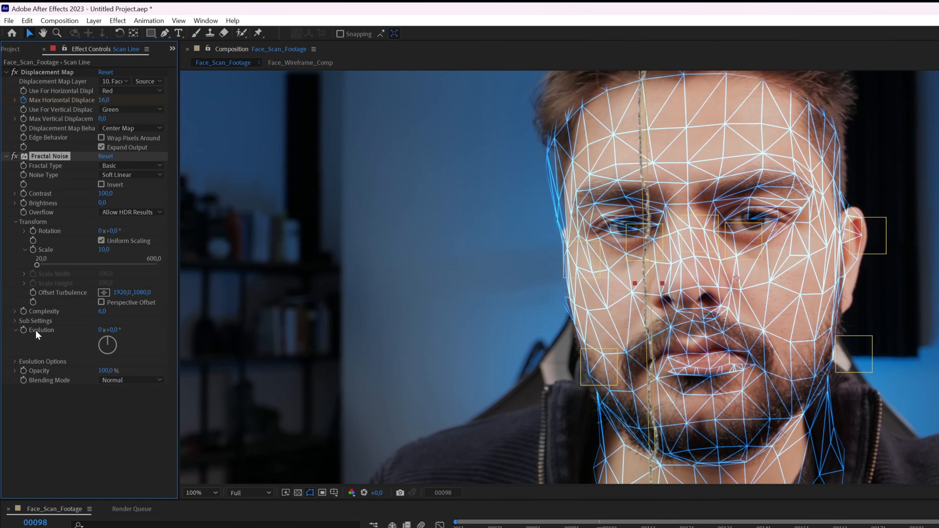
Step: Drive Fractal Noise Evolution with the expression time*5000 and hide the mask outline
{"action": "left_click", "coordinate": [23, 330], "text": "alt"}
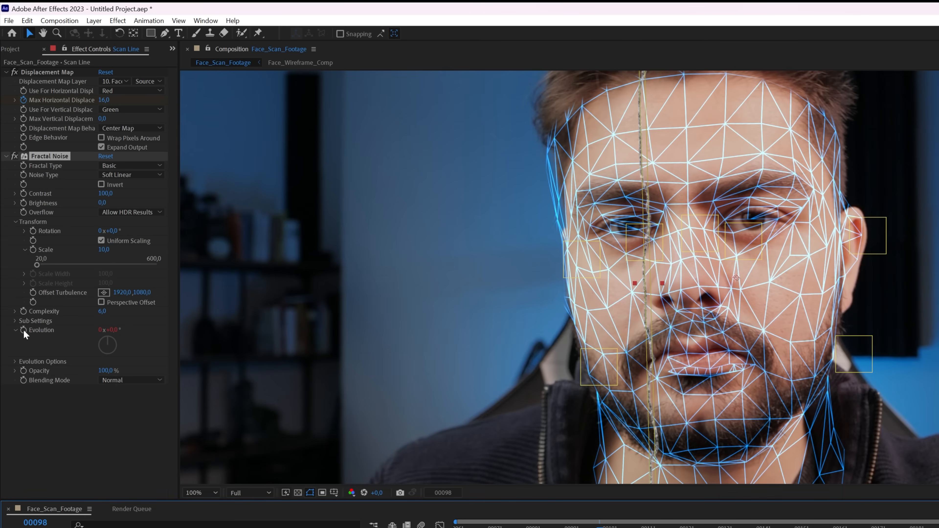
{"action": "type", "text": "tim"}
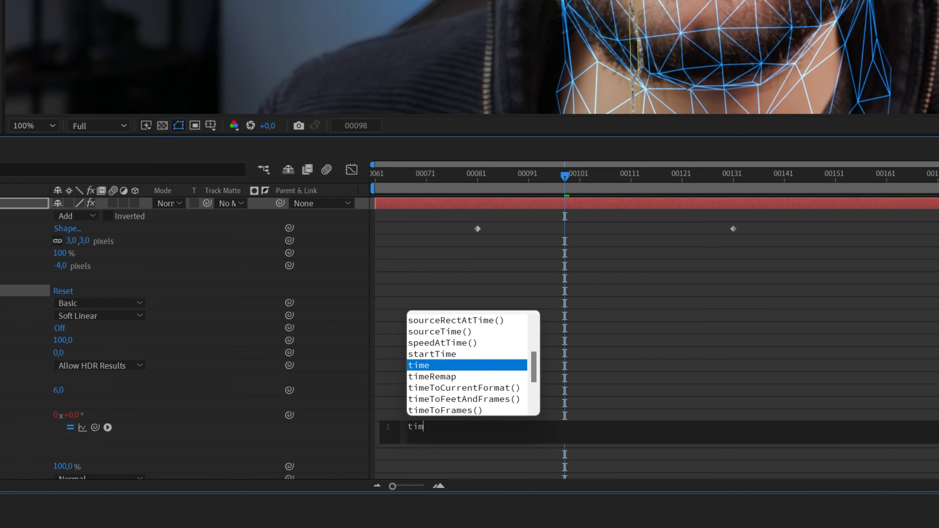
{"action": "type", "text": "e*5000"}
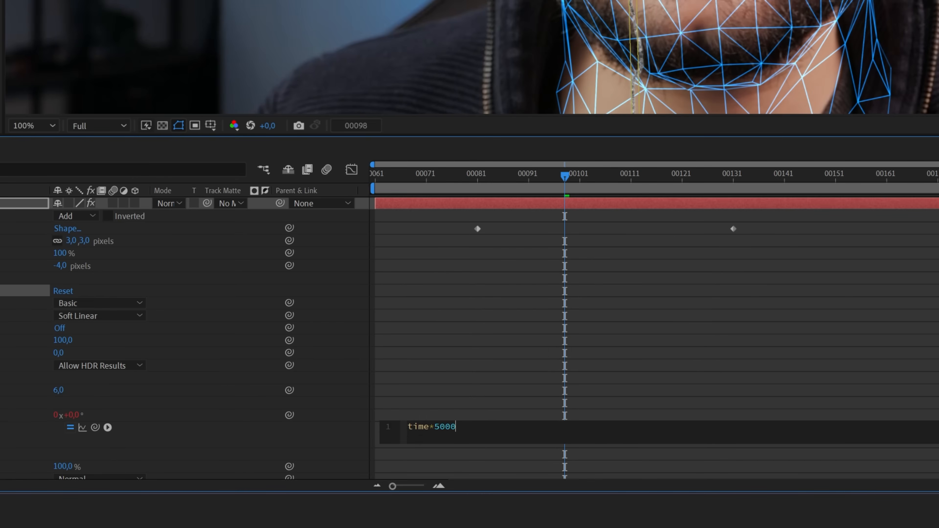
{"action": "key", "text": "KP_Enter"}
{"action": "key", "text": "ctrl+shift+h"}
{"action": "left_click", "coordinate": [570, 174]}
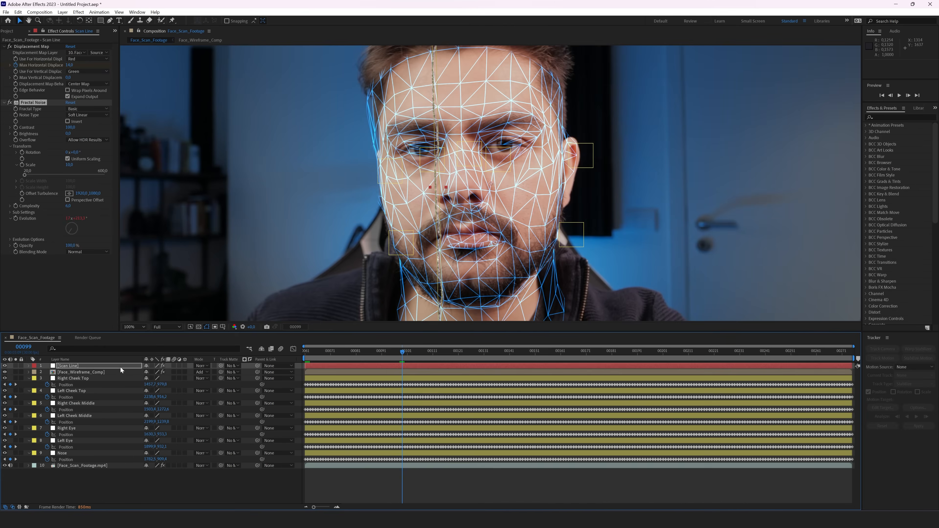
Step: Set the Scan Line layer's blend mode to Add
{"action": "left_click", "coordinate": [119, 365]}
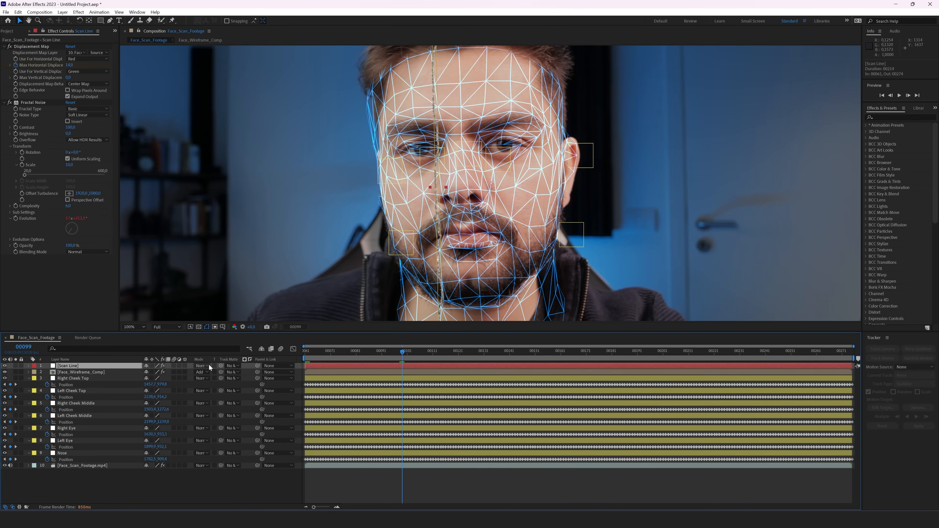
{"action": "left_click", "coordinate": [202, 367]}
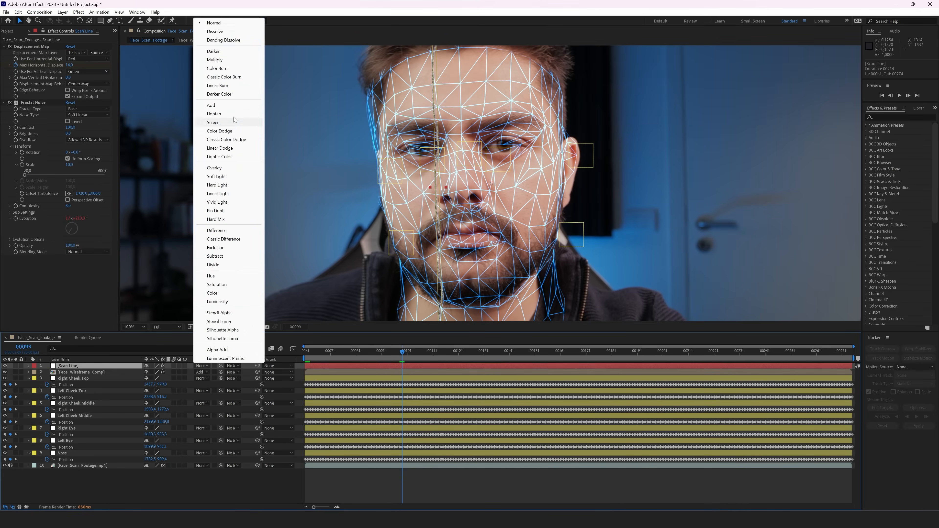
{"action": "left_click", "coordinate": [259, 104]}
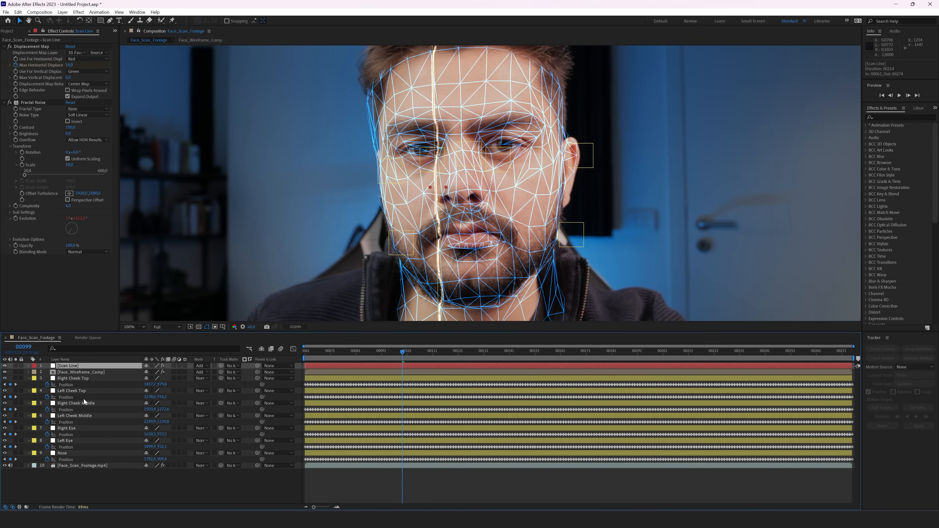
Step: Duplicate the Scan Line and widen the copy's mask into a broad band with 200 feather
{"action": "key", "text": "ctrl+d"}
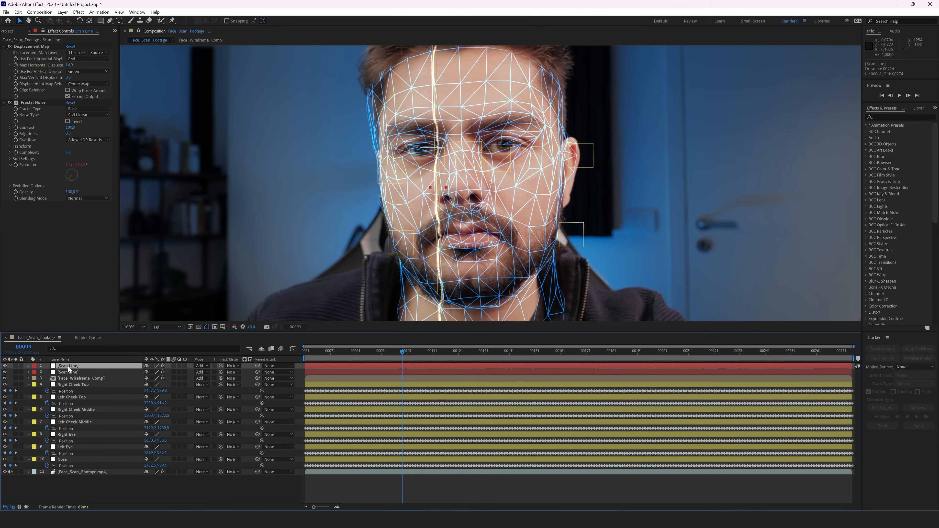
{"action": "key", "text": "m"}
{"action": "key", "text": "m"}
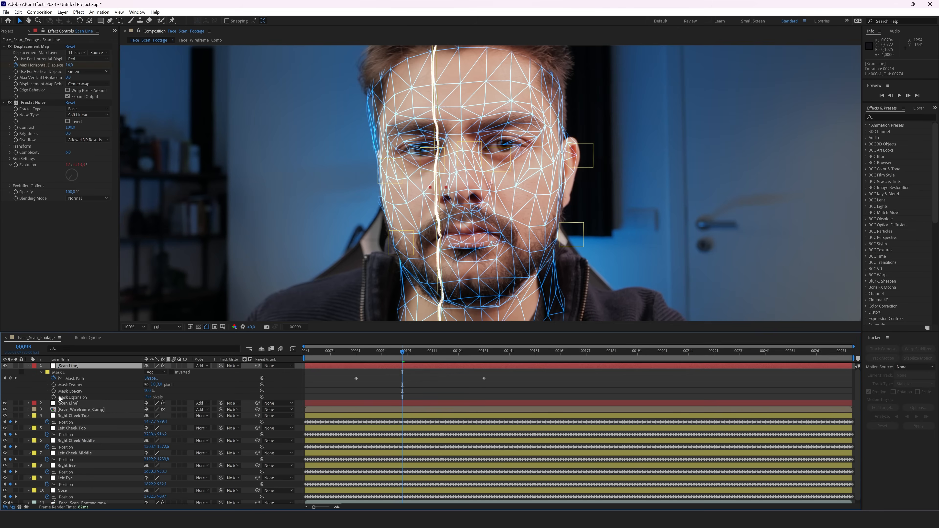
{"action": "left_click_drag", "start_coordinate": [147, 397], "coordinate": [197, 395]}
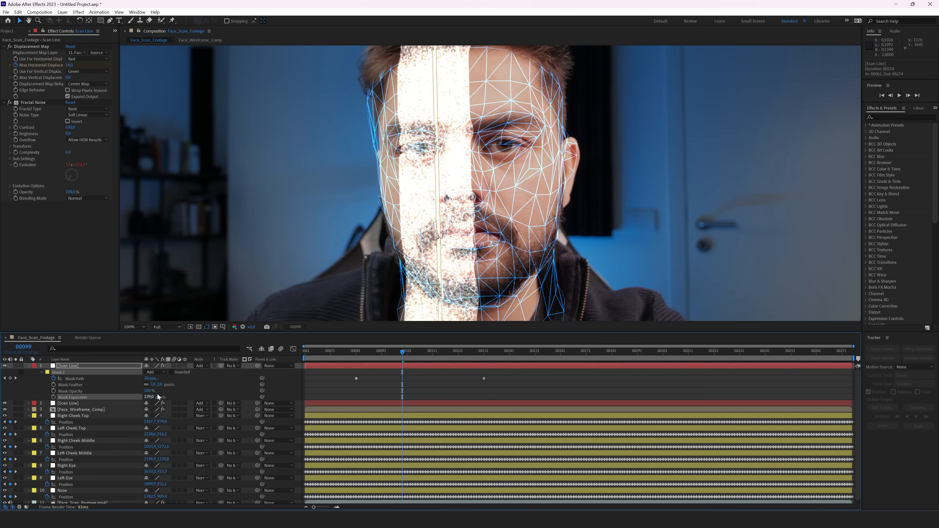
{"action": "left_click_drag", "start_coordinate": [160, 384], "coordinate": [206, 387]}
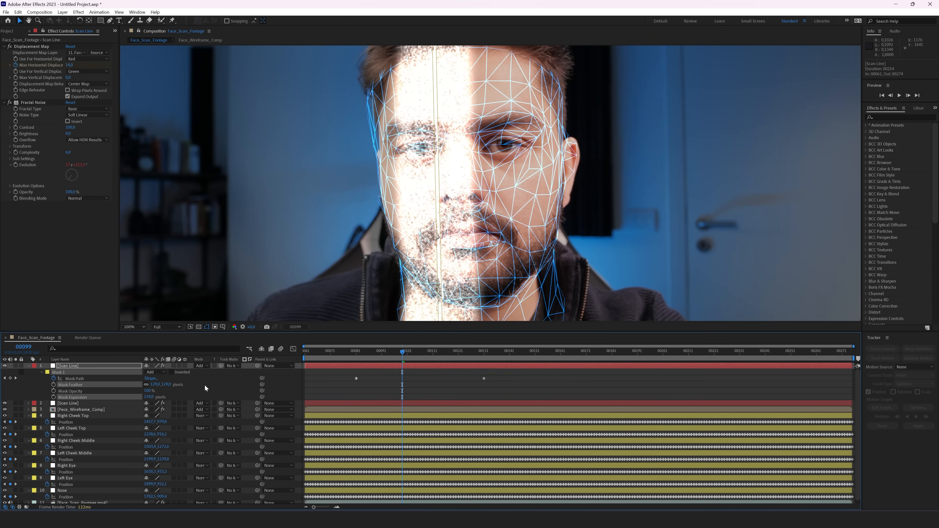
{"action": "left_click", "coordinate": [165, 384]}
{"action": "type", "text": "200"}
{"action": "key", "text": "Return"}
{"action": "left_click_drag", "start_coordinate": [149, 396], "coordinate": [131, 399]}
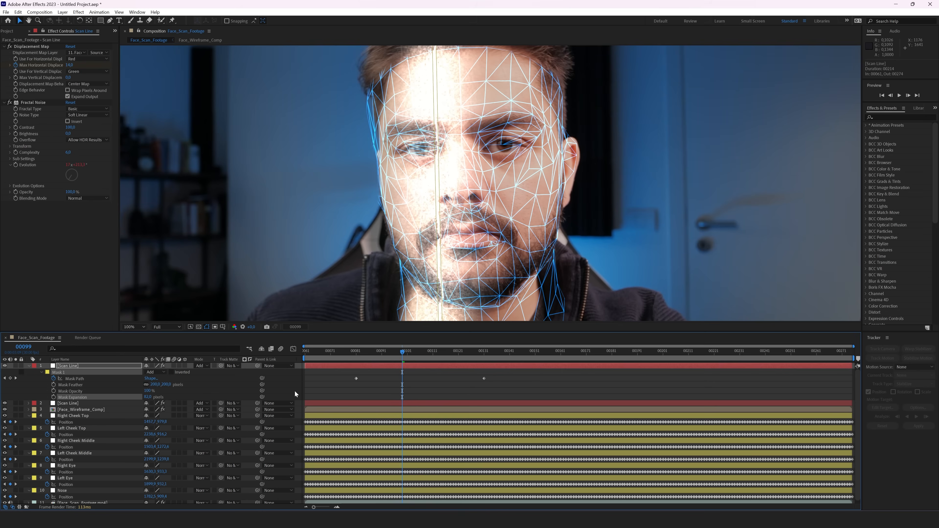
Step: Return the copy to Normal blending and delete its Fractal Noise effect
{"action": "left_click", "coordinate": [202, 365]}
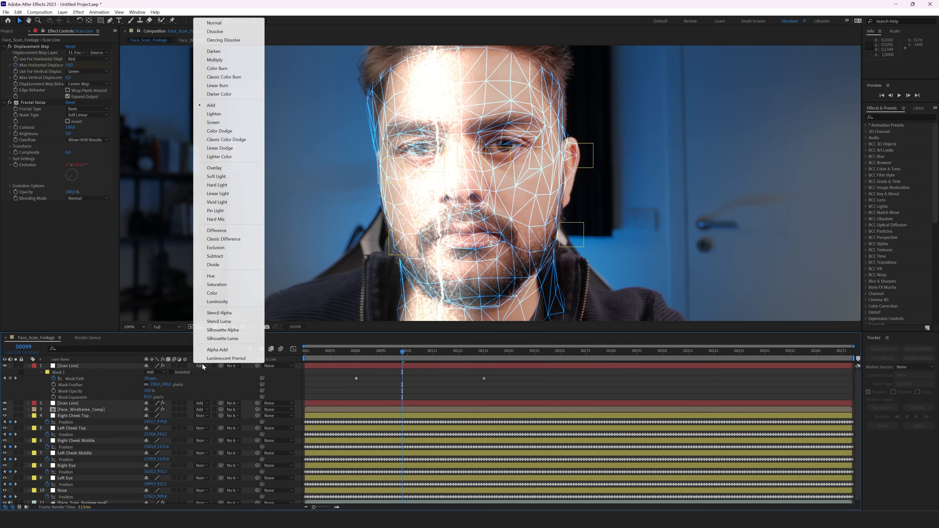
{"action": "left_click", "coordinate": [218, 24]}
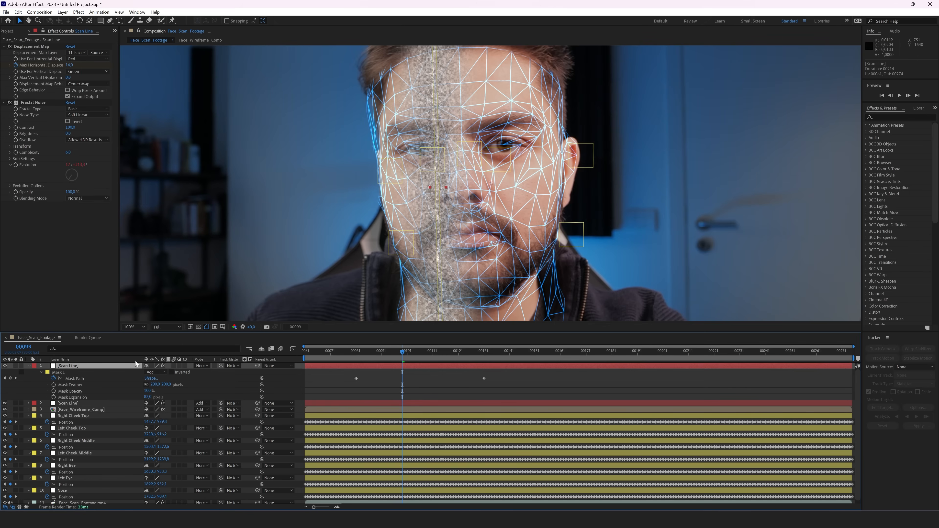
{"action": "left_click", "coordinate": [40, 103]}
{"action": "key", "text": "Delete"}
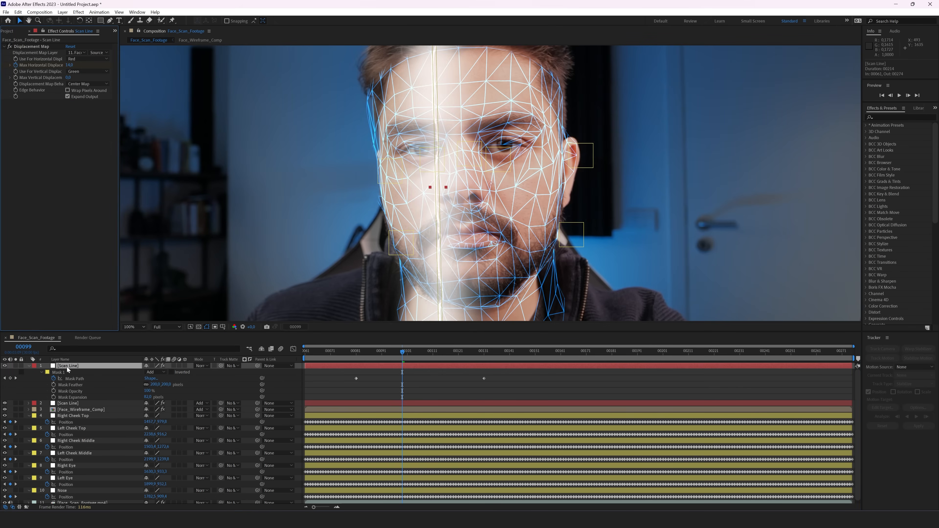
Step: Rename the top layer to 'MATTE MASK' and collapse its properties
{"action": "key", "text": "Return"}
{"action": "type", "text": "MATTE MASK"}
{"action": "key", "text": "Return"}
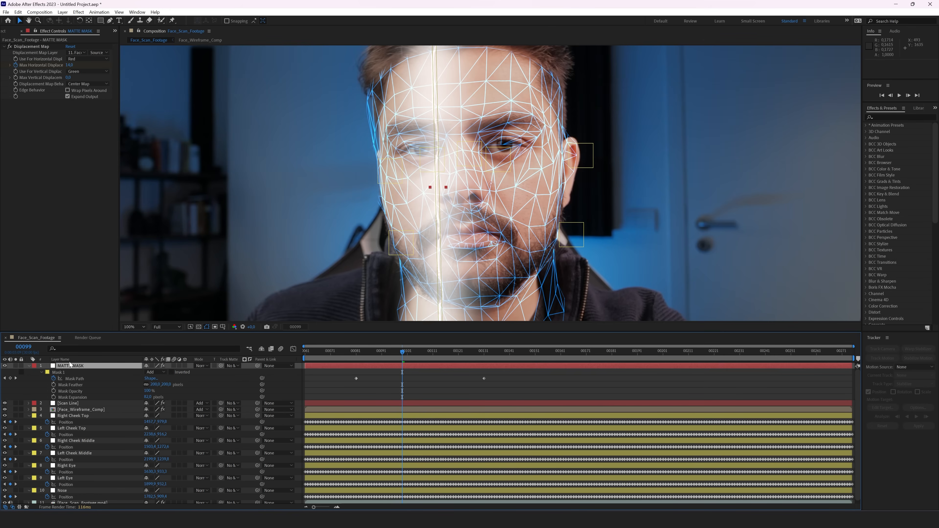
{"action": "left_click", "coordinate": [28, 366]}
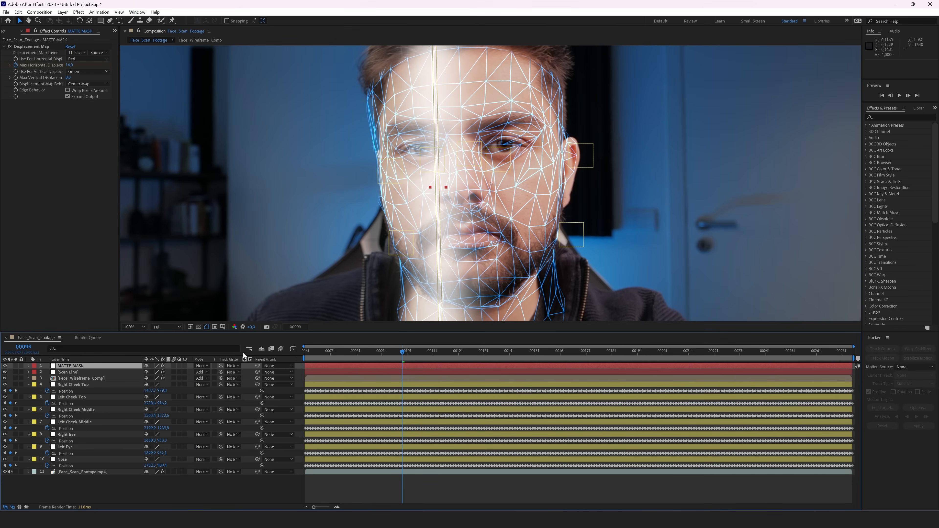
Step: Set Face_Wireframe_Comp's track matte to the Scan Line layer so the wireframe shows only along the band
{"action": "left_click", "coordinate": [73, 379]}
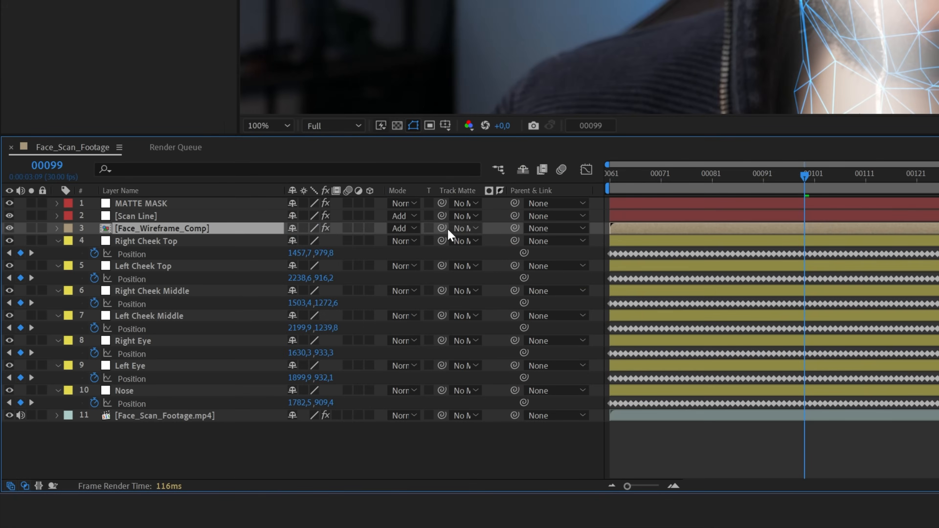
{"action": "left_click_drag", "start_coordinate": [442, 228], "coordinate": [156, 208]}
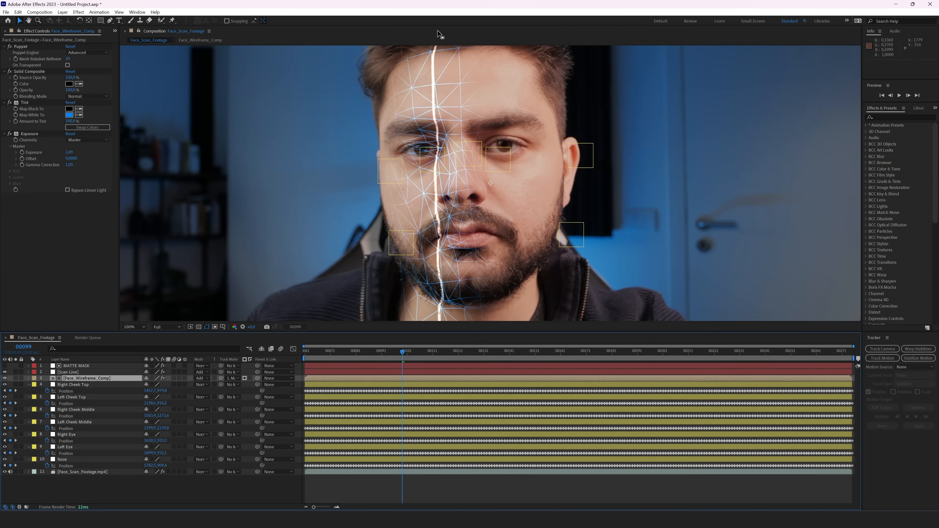
{"action": "left_click", "coordinate": [74, 371]}
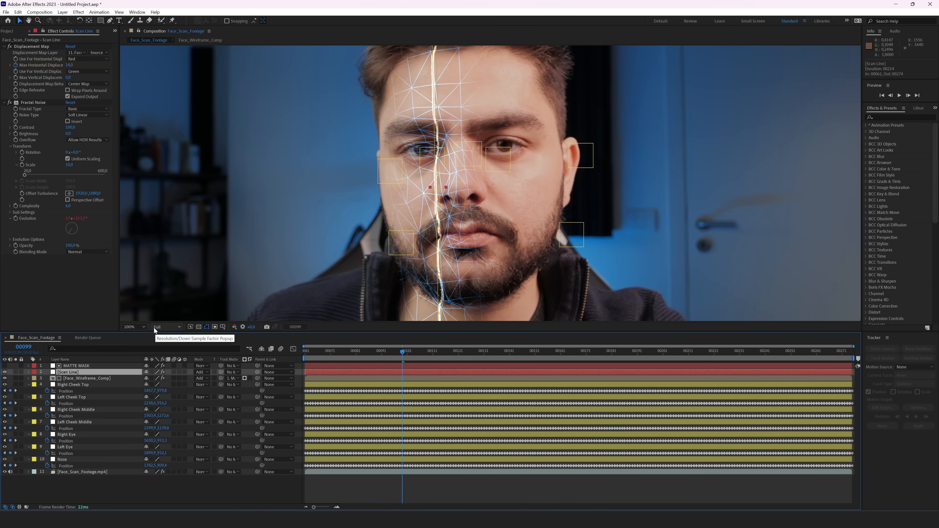
Step: Lower the preview resolution to Third, play the scan line sweep, then scrub back to an earlier frame
{"action": "left_click", "coordinate": [161, 328]}
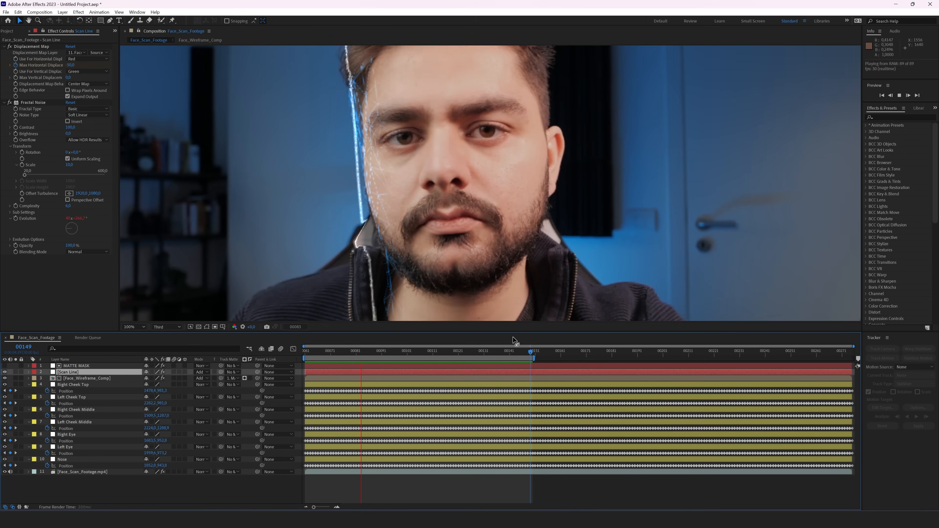
{"action": "left_click_drag", "start_coordinate": [320, 352], "coordinate": [361, 353]}
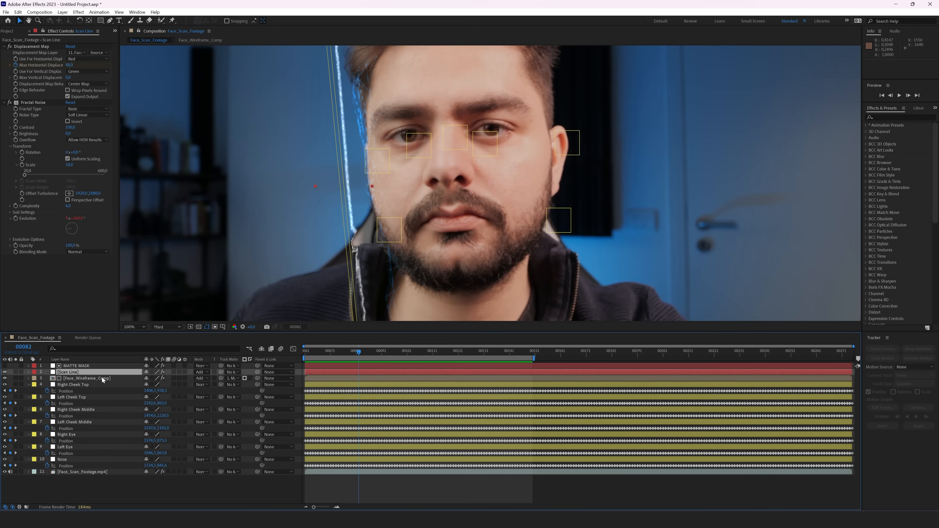
Step: Trim the MATTE MASK, Scan Line and wireframe layers to start at frame 82 and end at 128
{"action": "left_click", "coordinate": [83, 366]}
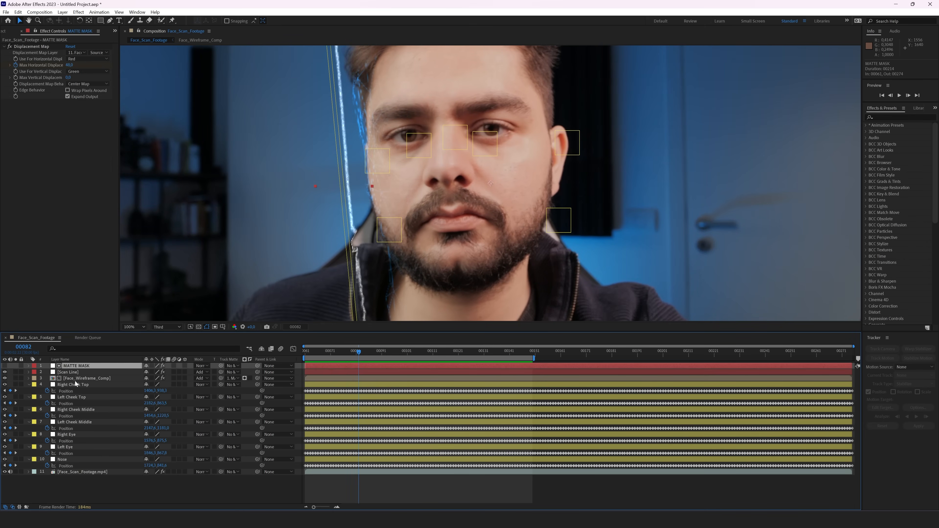
{"action": "left_click", "coordinate": [210, 379], "text": "shift"}
{"action": "left_click_drag", "start_coordinate": [305, 378], "coordinate": [364, 378]}
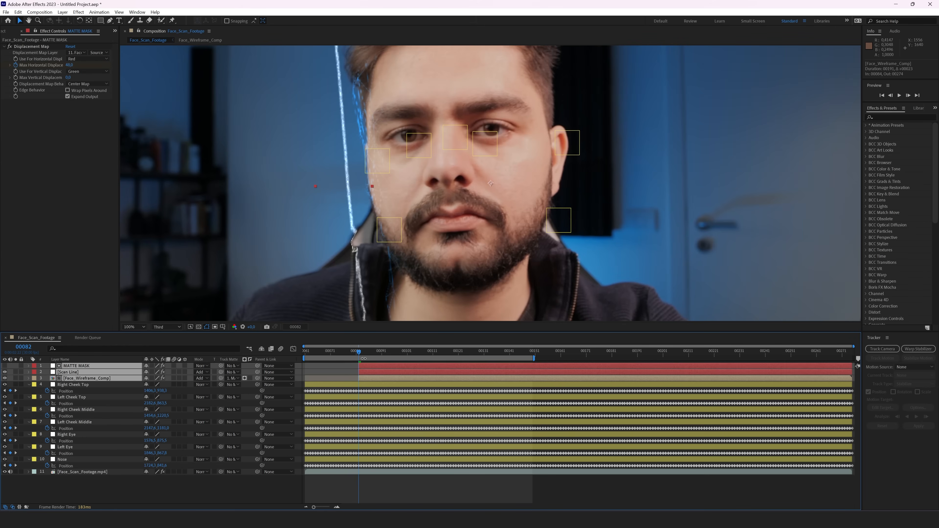
{"action": "left_click", "coordinate": [362, 351]}
{"action": "left_click_drag", "start_coordinate": [364, 366], "coordinate": [477, 356]}
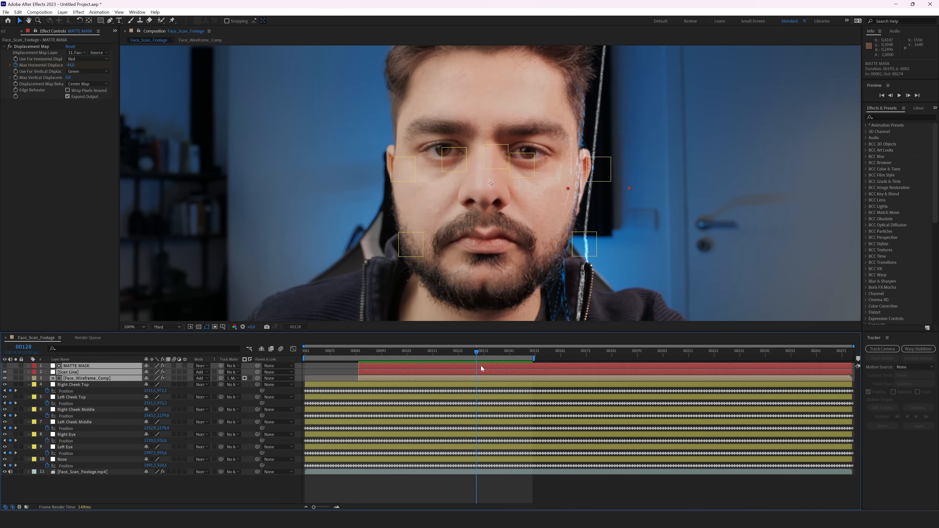
{"action": "key", "text": "alt+bracketright"}
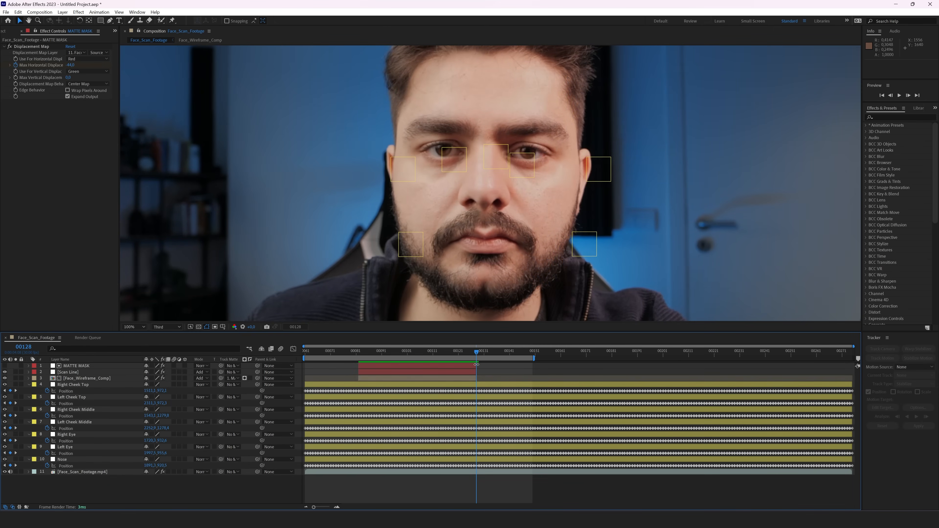
Step: Return to frame 103 to check the effect and select the face footage layer
{"action": "left_click", "coordinate": [464, 357]}
{"action": "left_click_drag", "start_coordinate": [422, 355], "coordinate": [413, 355]}
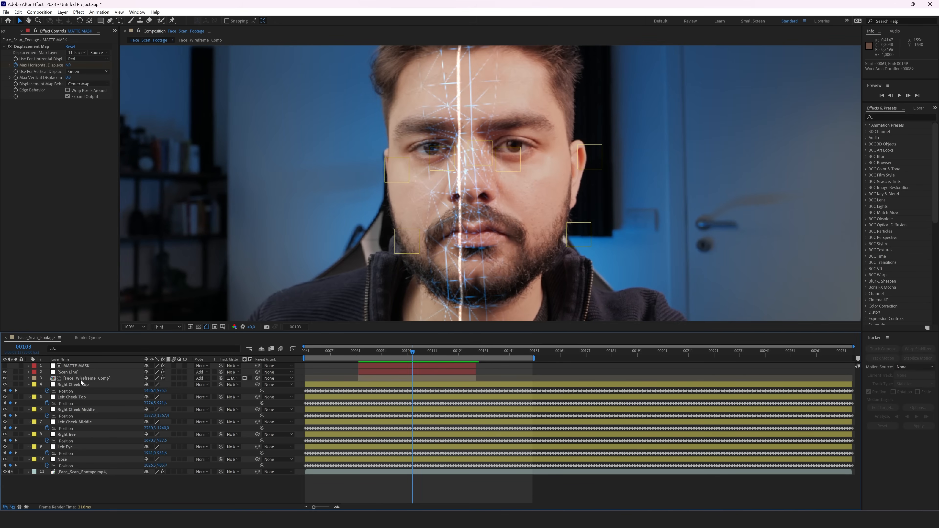
{"action": "left_click", "coordinate": [83, 472]}
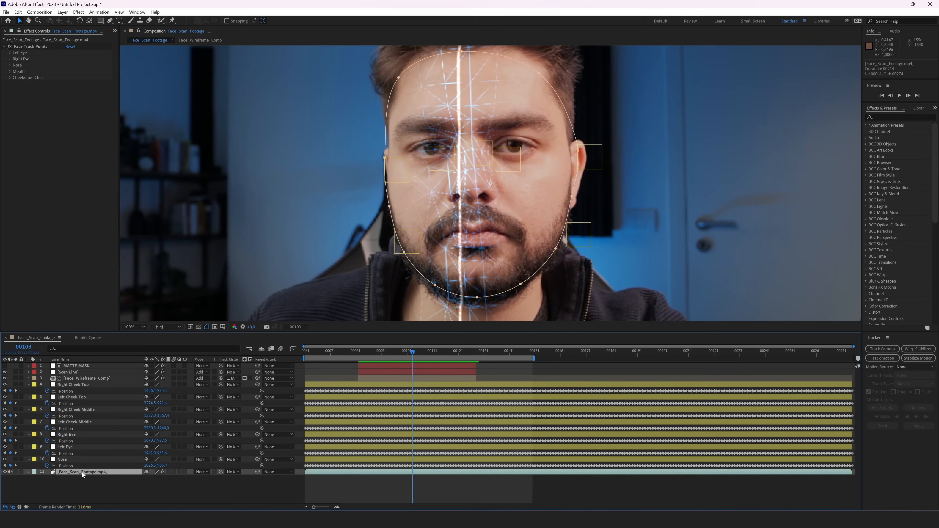
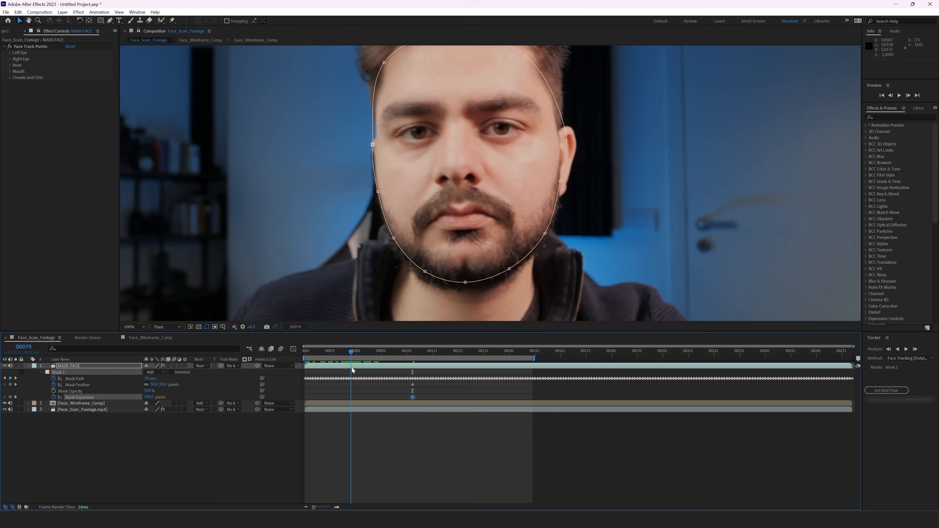
Step: Set MASK FACE's Mask Expansion and Mask Feather to 0 at frame 00082
{"action": "left_click", "coordinate": [150, 398]}
{"action": "type", "text": "0"}
{"action": "key", "text": "Return"}
{"action": "left_click", "coordinate": [166, 384]}
{"action": "type", "text": "0"}
{"action": "key", "text": "Return"}
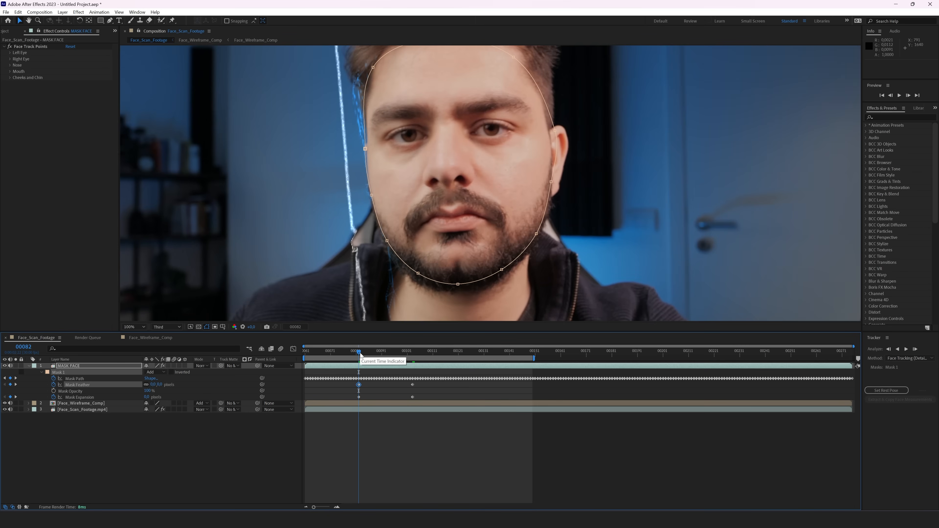
Step: At frame 00126, set Mask Feather and Mask Expansion to 0 as well
{"action": "left_click_drag", "start_coordinate": [360, 355], "coordinate": [472, 371]}
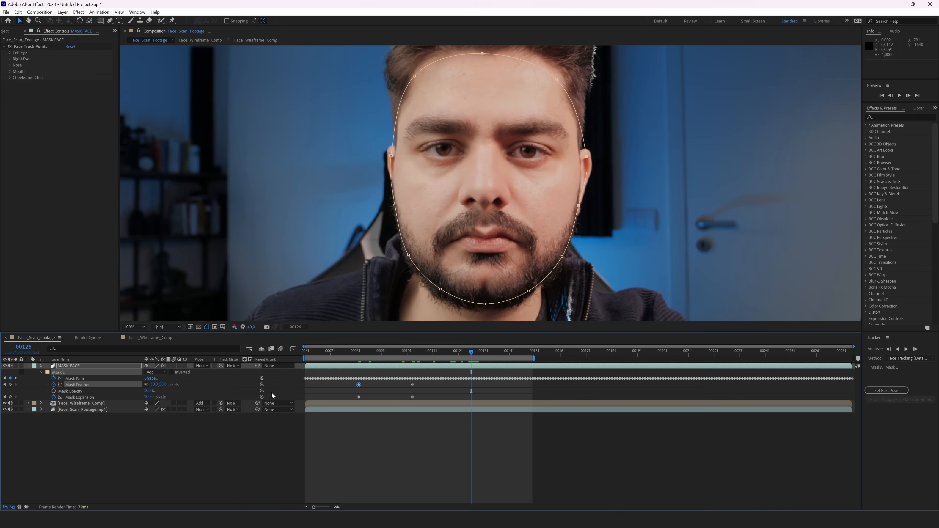
{"action": "left_click", "coordinate": [158, 385]}
{"action": "type", "text": "0"}
{"action": "key", "text": "Return"}
{"action": "left_click", "coordinate": [149, 397]}
{"action": "type", "text": "0"}
{"action": "key", "text": "Return"}
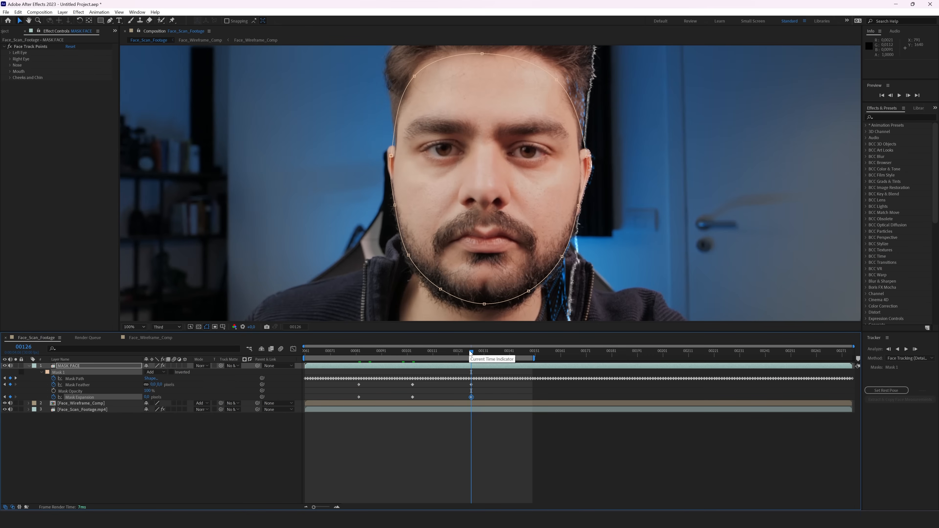
Step: Check the mask at frame 00104, enlarge the viewer, and select Face_Wireframe_Comp
{"action": "left_click_drag", "start_coordinate": [464, 376], "coordinate": [416, 366]}
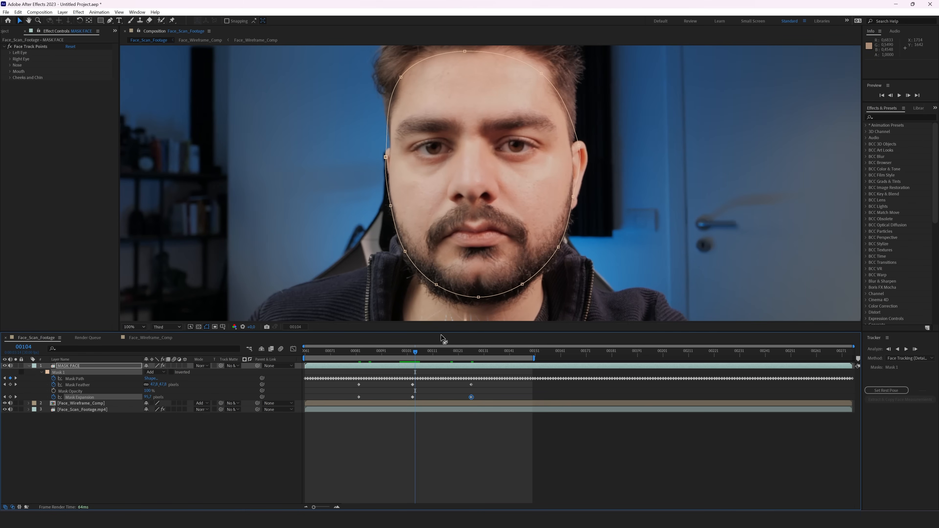
{"action": "left_click_drag", "start_coordinate": [479, 295], "coordinate": [416, 272]}
{"action": "key", "text": "v"}
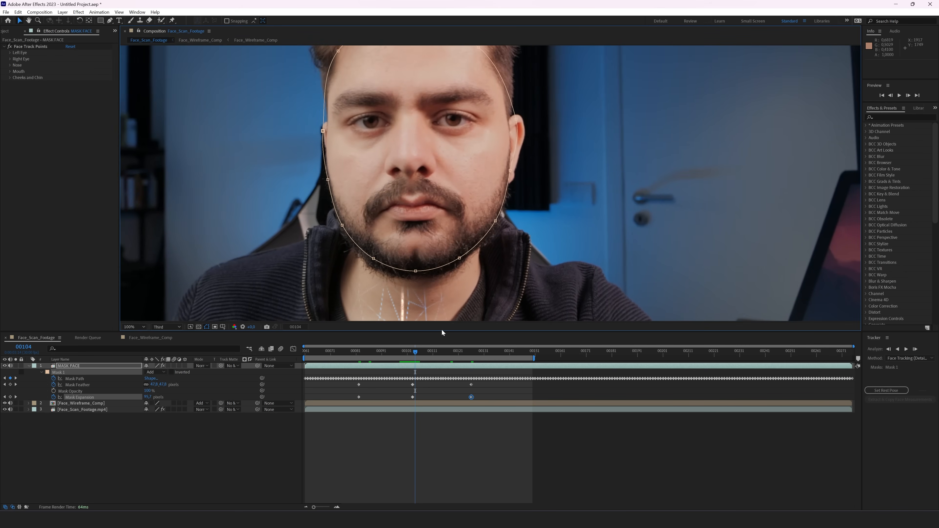
{"action": "left_click_drag", "start_coordinate": [442, 330], "coordinate": [442, 371]}
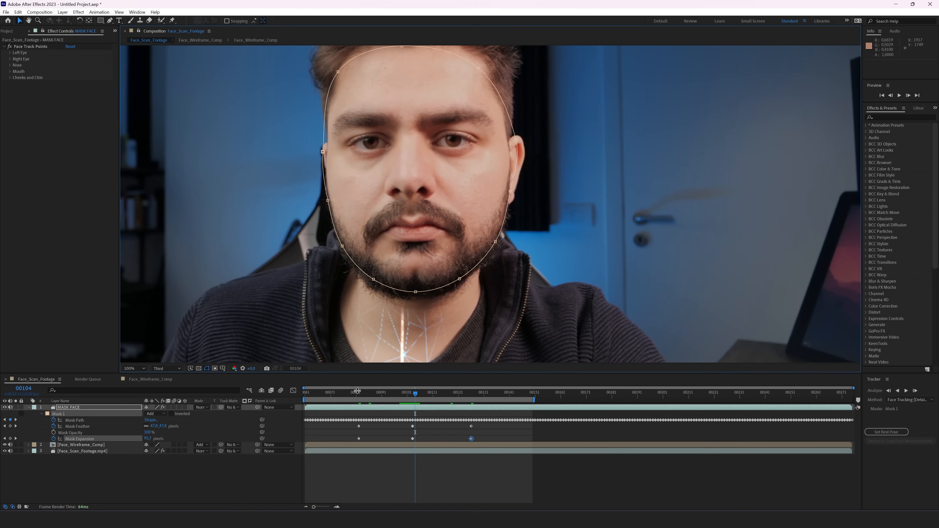
{"action": "left_click", "coordinate": [82, 445]}
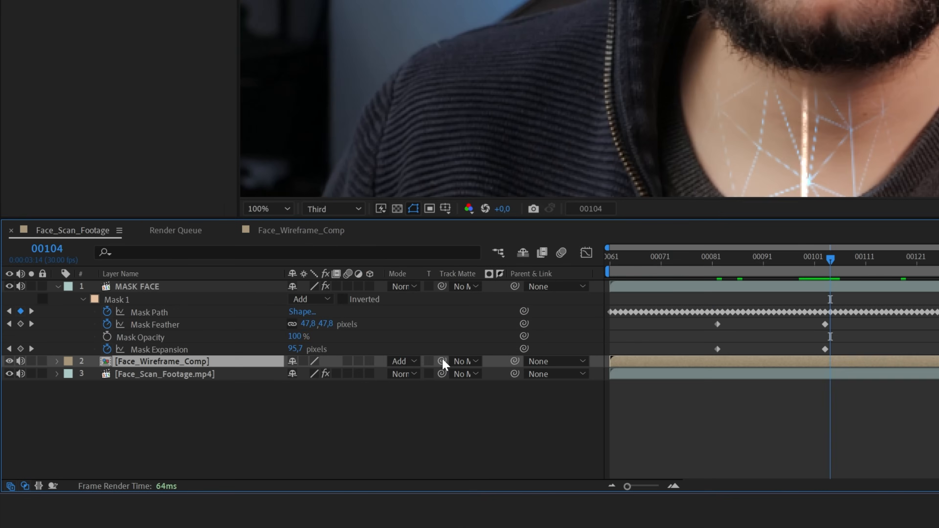
Step: Set Face_Wireframe_Comp's track matte to MASK FACE, preview it, and select both layers
{"action": "left_click_drag", "start_coordinate": [221, 444], "coordinate": [87, 415]}
{"action": "left_click_drag", "start_coordinate": [173, 301], "coordinate": [167, 289]}
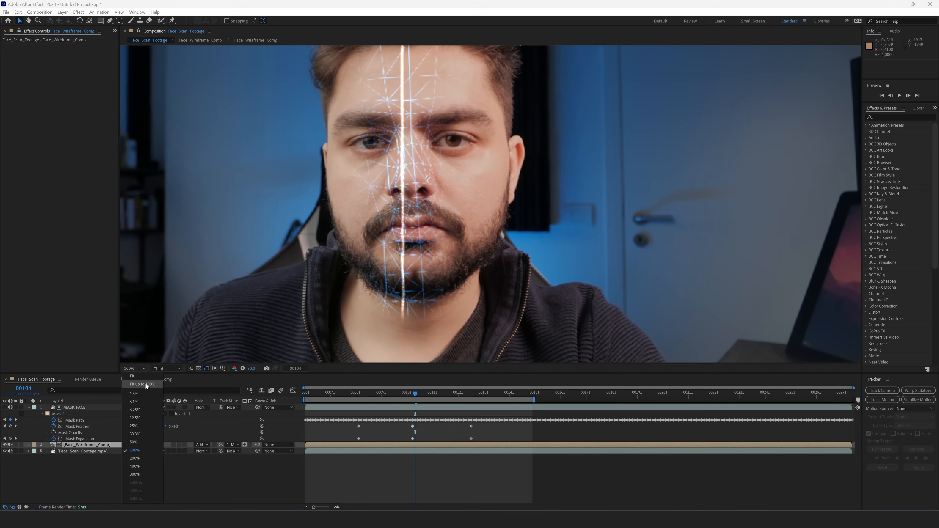
{"action": "key", "text": "shift+slash"}
{"action": "key", "text": "space"}
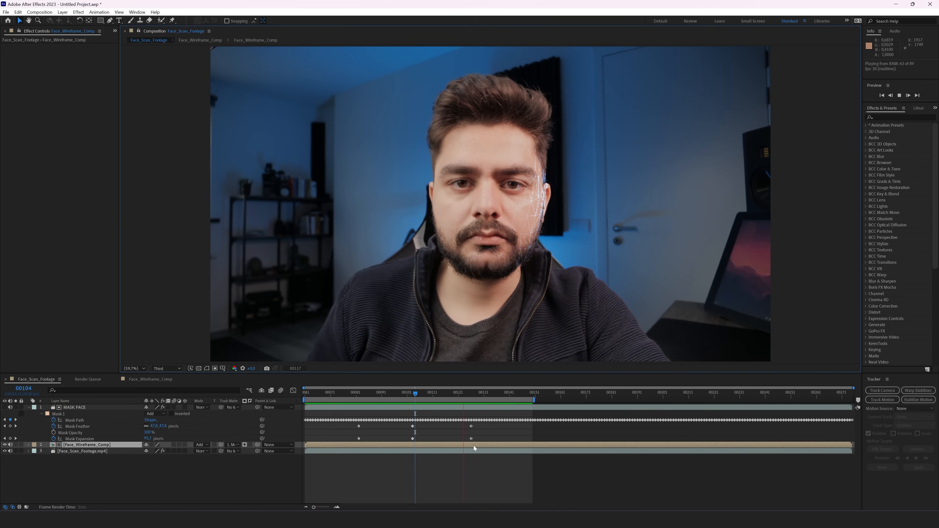
{"action": "left_click", "coordinate": [431, 391]}
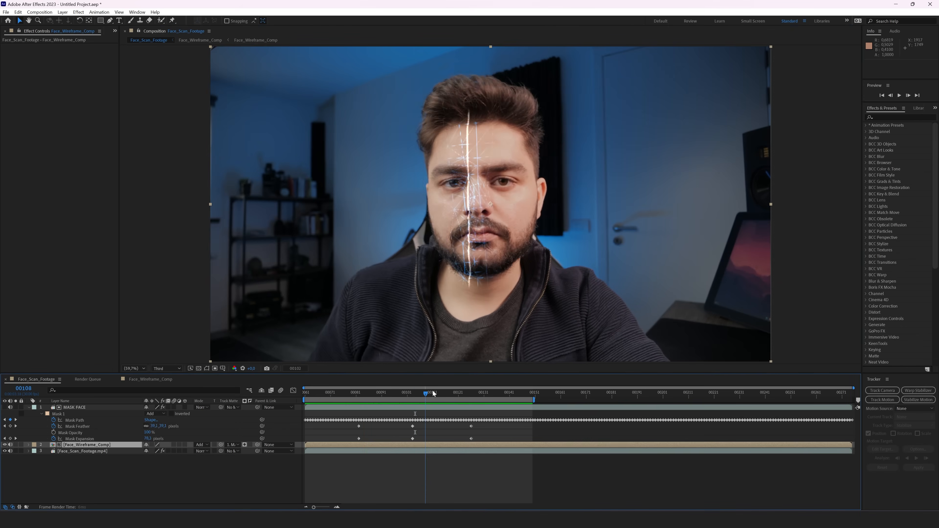
{"action": "left_click", "coordinate": [85, 409], "text": "ctrl"}
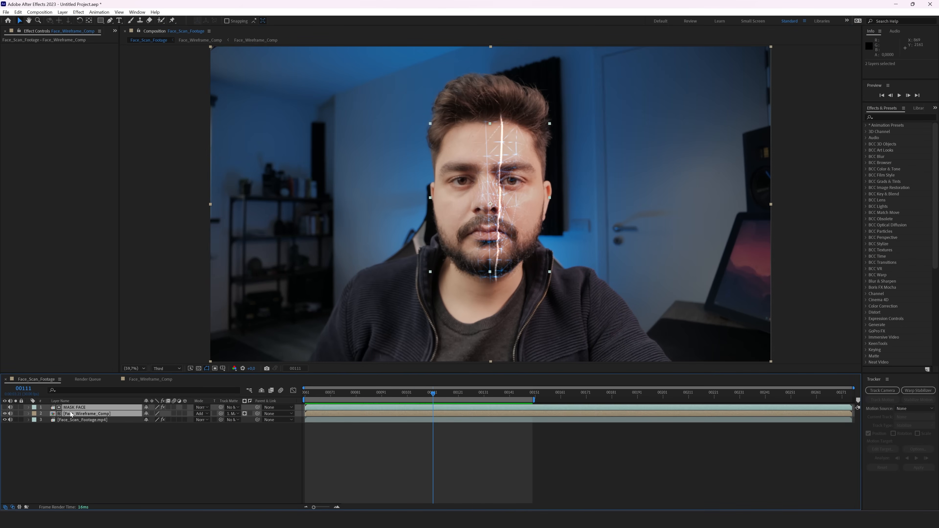
{"action": "left_click", "coordinate": [63, 12]}
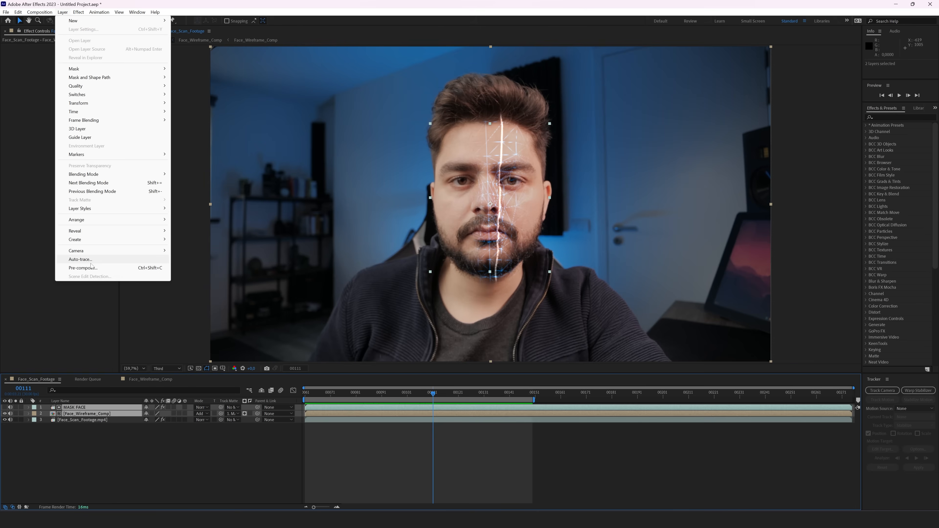
Step: Pre-compose the layers as Masked_Wireframe and apply Solid Composite with a black colour
{"action": "left_click", "coordinate": [88, 269]}
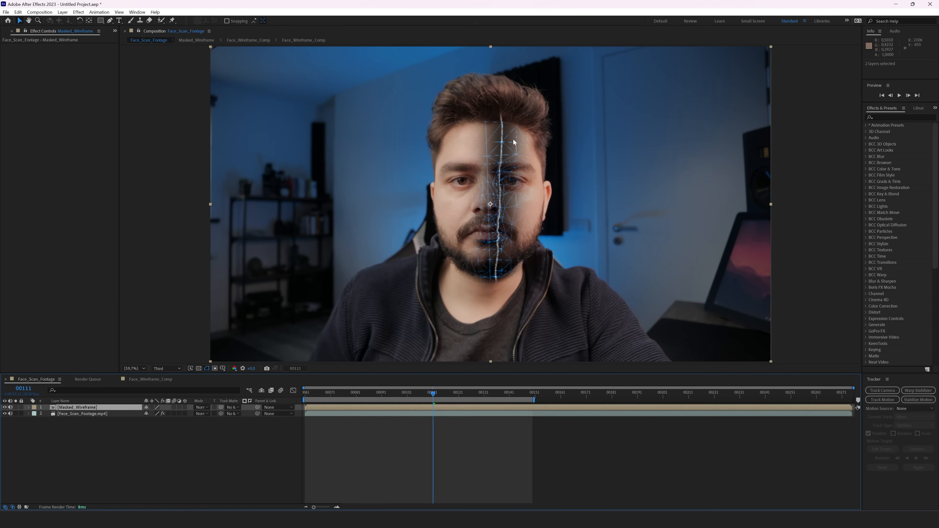
{"action": "key", "text": "ctrl+space"}
{"action": "type", "text": "solid"}
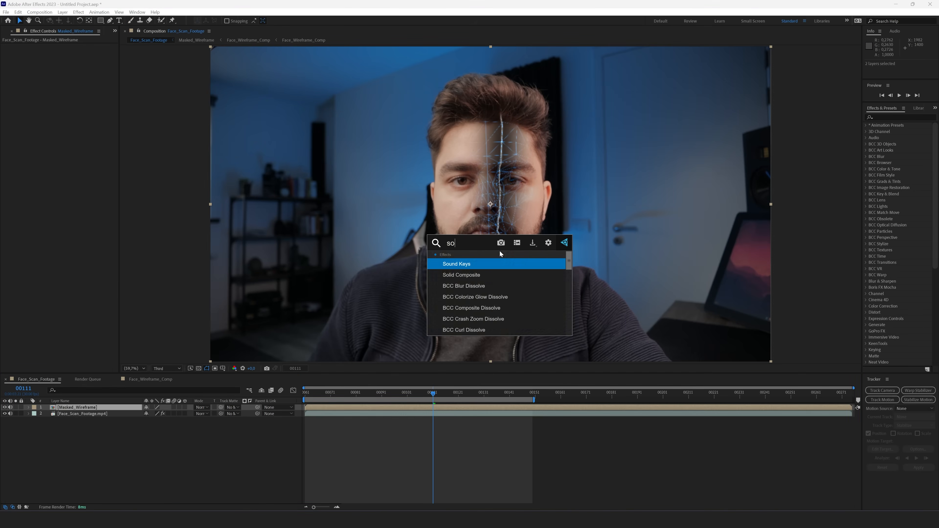
{"action": "key", "text": "Return"}
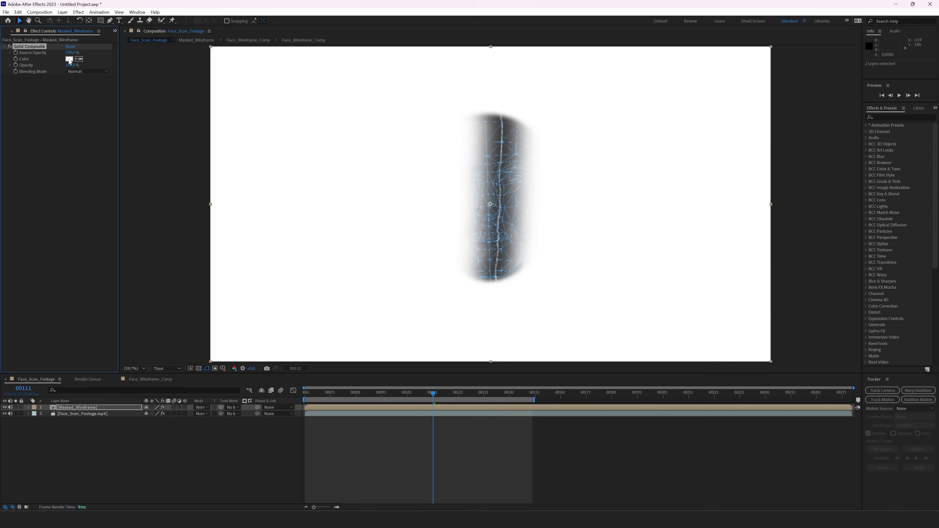
{"action": "left_click", "coordinate": [69, 60]}
{"action": "left_click_drag", "start_coordinate": [159, 251], "coordinate": [65, 391]}
{"action": "key", "text": "Return"}
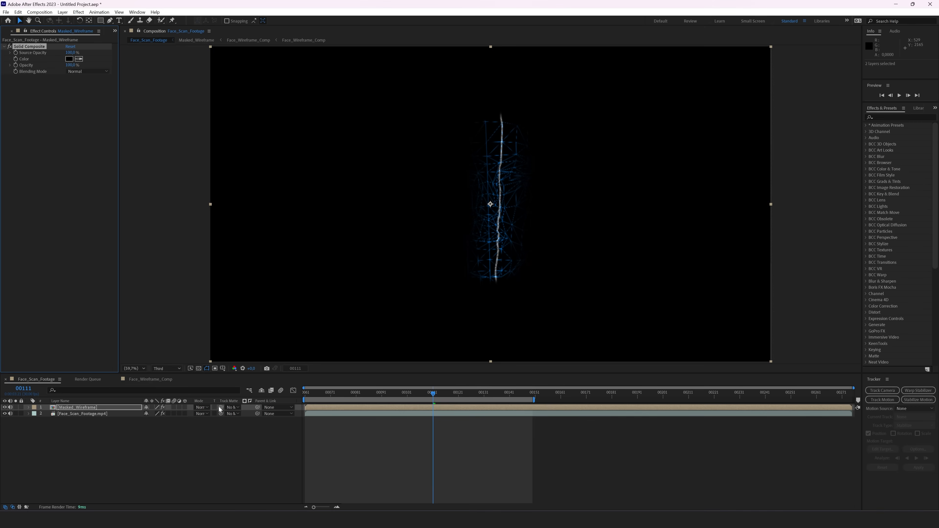
Step: Set Masked_Wireframe's blend mode to Add and apply Tint
{"action": "left_click", "coordinate": [200, 407]}
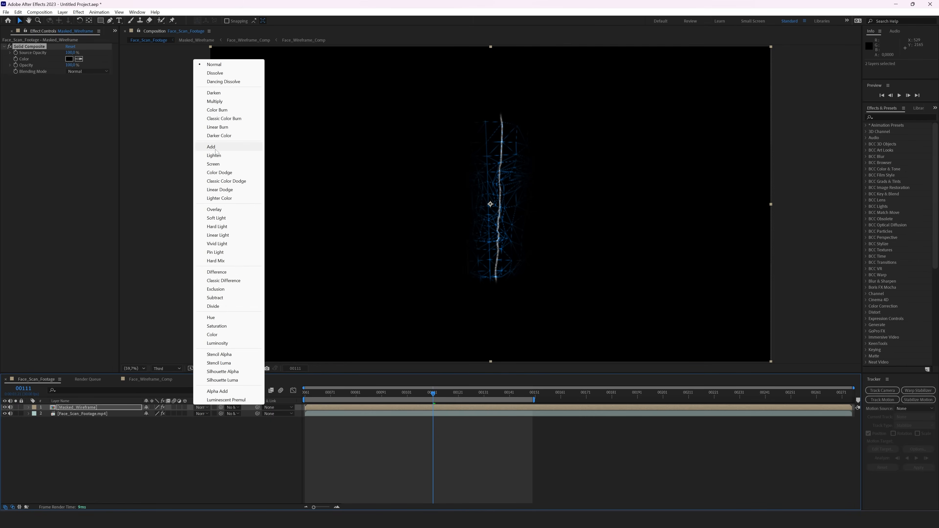
{"action": "left_click", "coordinate": [216, 148]}
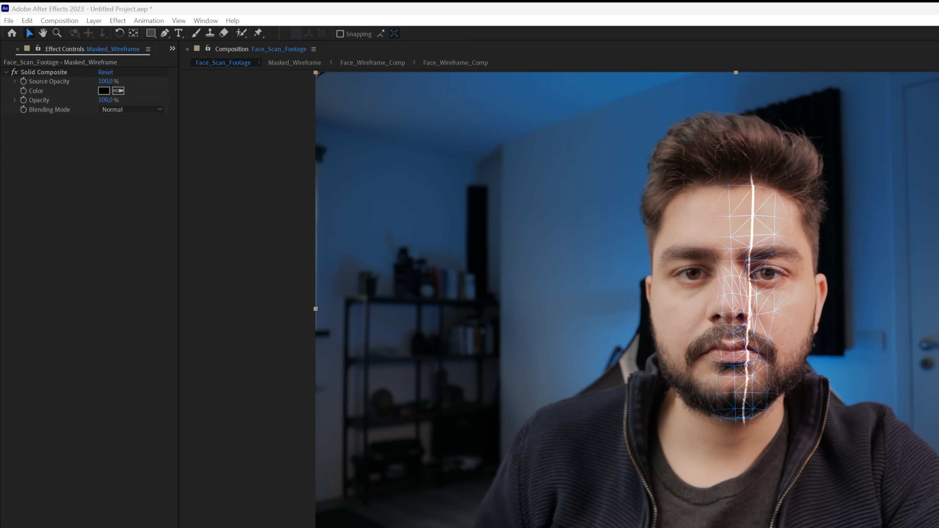
{"action": "key", "text": "Return"}
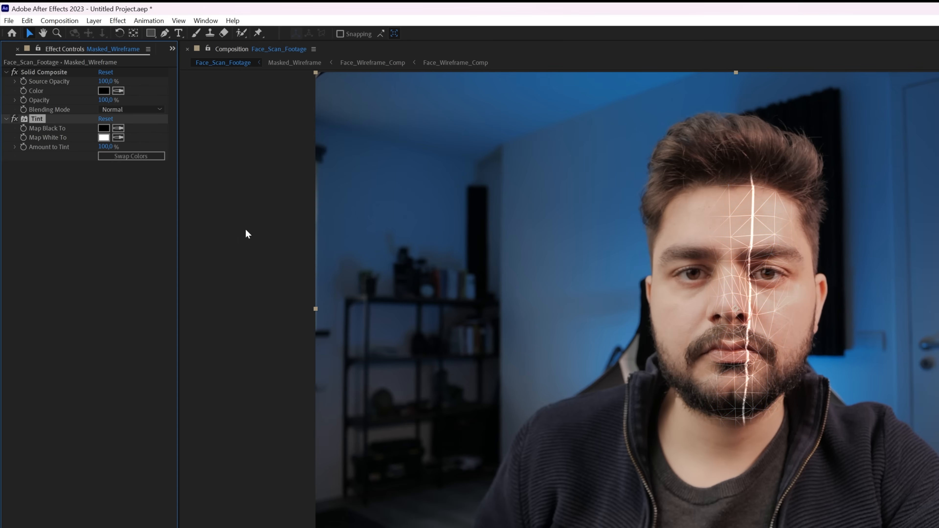
Step: Set Tint's Map White To colour to blue
{"action": "left_click", "coordinate": [105, 137]}
{"action": "left_click_drag", "start_coordinate": [317, 397], "coordinate": [311, 419]}
{"action": "mouse_move", "coordinate": [265, 392]}
{"action": "left_mouse_down"}
{"action": "mouse_move", "coordinate": [305, 348]}
{"action": "mouse_move", "coordinate": [292, 372]}
{"action": "mouse_move", "coordinate": [256, 354]}
{"action": "mouse_move", "coordinate": [306, 328]}
{"action": "mouse_move", "coordinate": [274, 329]}
{"action": "mouse_move", "coordinate": [421, 311]}
{"action": "left_mouse_up"}
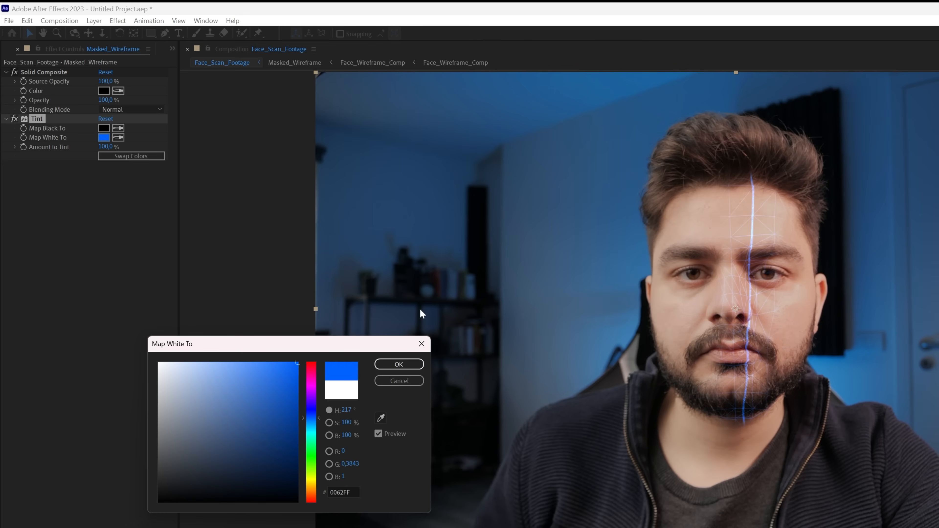
{"action": "key", "text": "Return"}
Step: Apply Exposure and raise it to 2.48 to brighten the wireframe
{"action": "key", "text": "ctrl+space"}
{"action": "type", "text": "expos"}
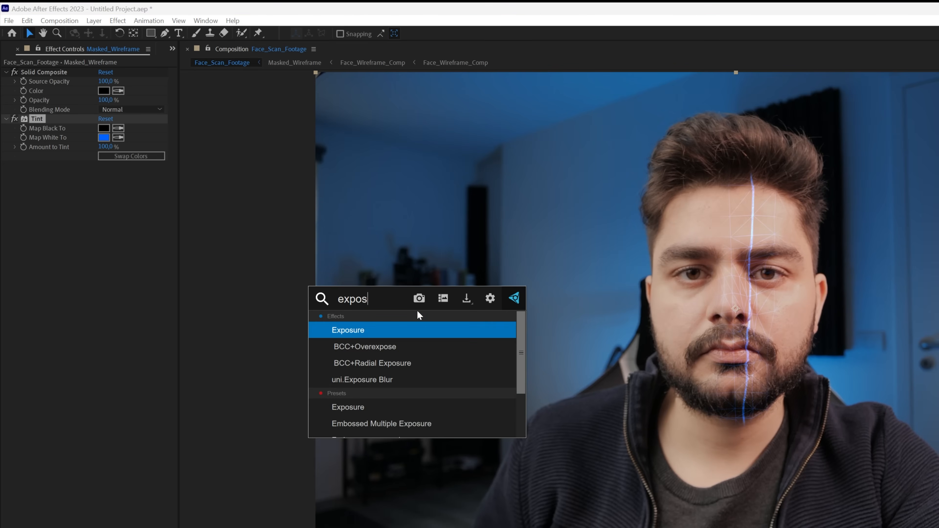
{"action": "key", "text": "Return"}
{"action": "left_click_drag", "start_coordinate": [104, 193], "coordinate": [241, 199]}
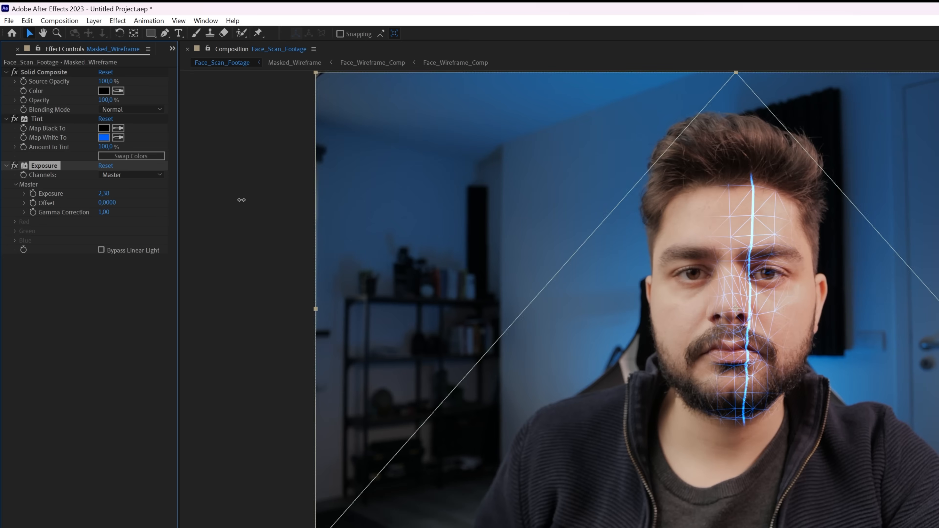
Step: Lighten the Map White To blue to 448CFF
{"action": "left_click", "coordinate": [104, 137]}
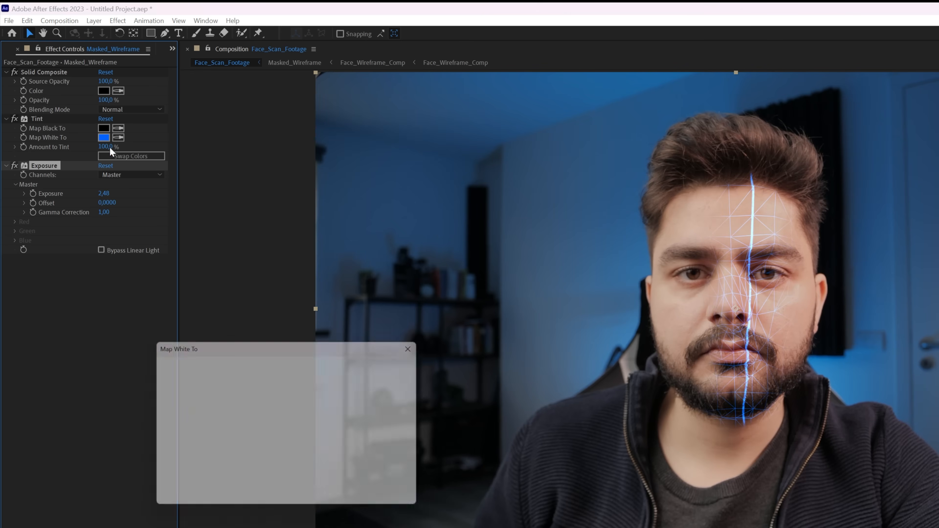
{"action": "mouse_move", "coordinate": [239, 373]}
{"action": "left_mouse_down"}
{"action": "mouse_move", "coordinate": [227, 347]}
{"action": "mouse_move", "coordinate": [258, 350]}
{"action": "left_mouse_up"}
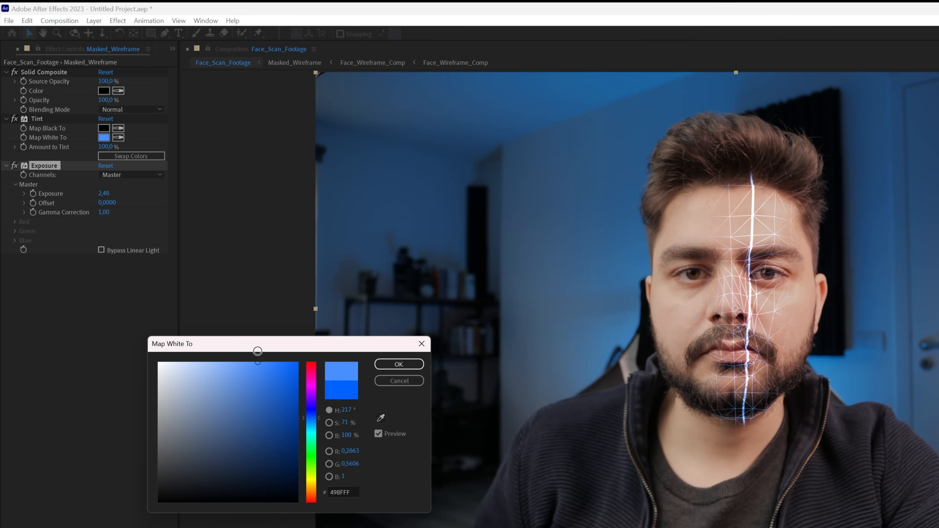
{"action": "left_click", "coordinate": [396, 365]}
{"action": "key", "text": "ctrl+space"}
{"action": "type", "text": "perfe"}
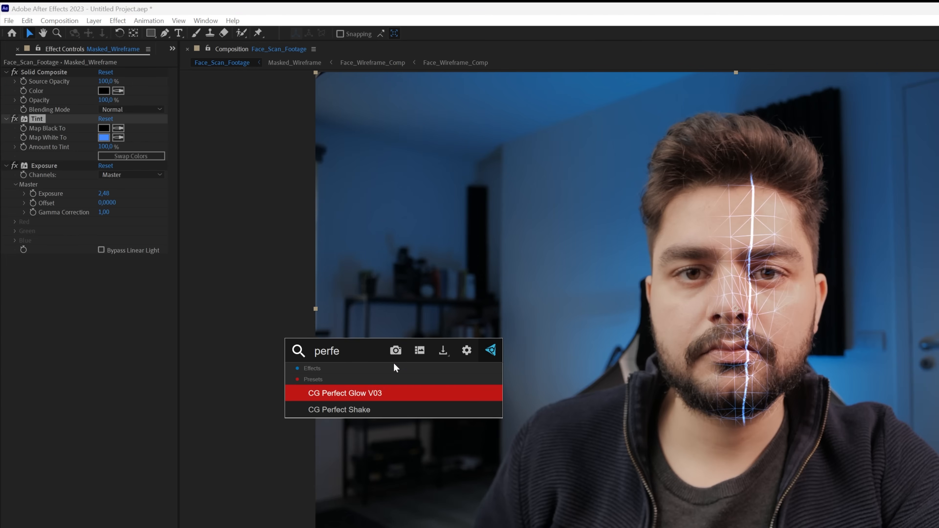
Step: Apply the CG Perfect Glow V03 preset and set its Glow Radius to 40
{"action": "key", "text": "Return"}
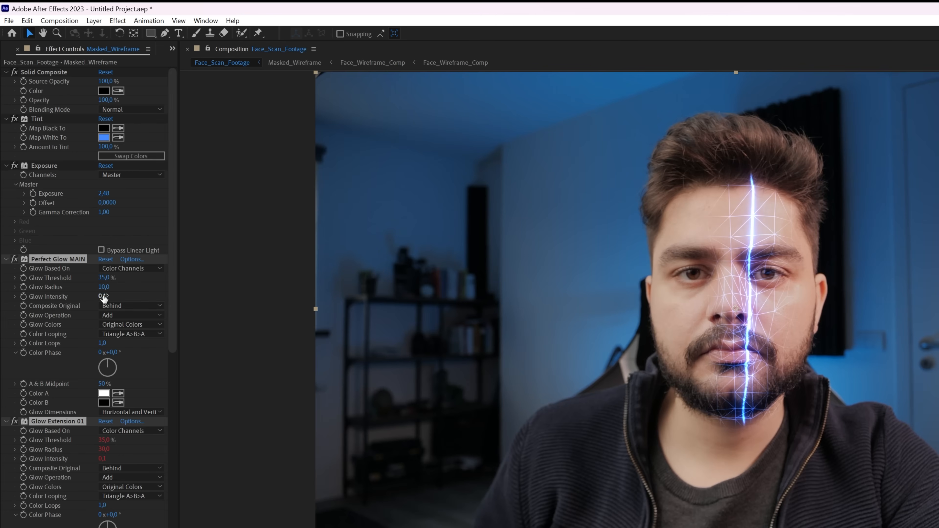
{"action": "left_click_drag", "start_coordinate": [104, 287], "coordinate": [105, 296]}
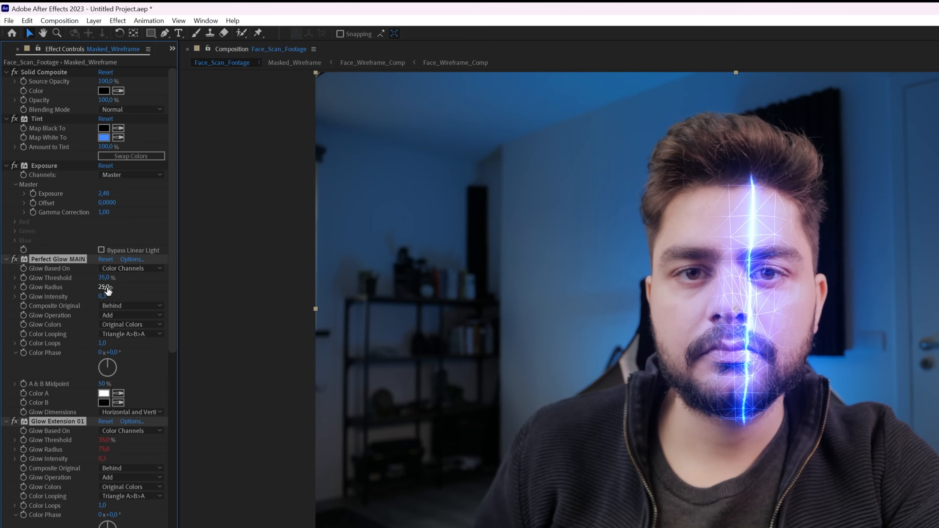
{"action": "left_click", "coordinate": [105, 287]}
{"action": "type", "text": "40"}
{"action": "key", "text": "Return"}
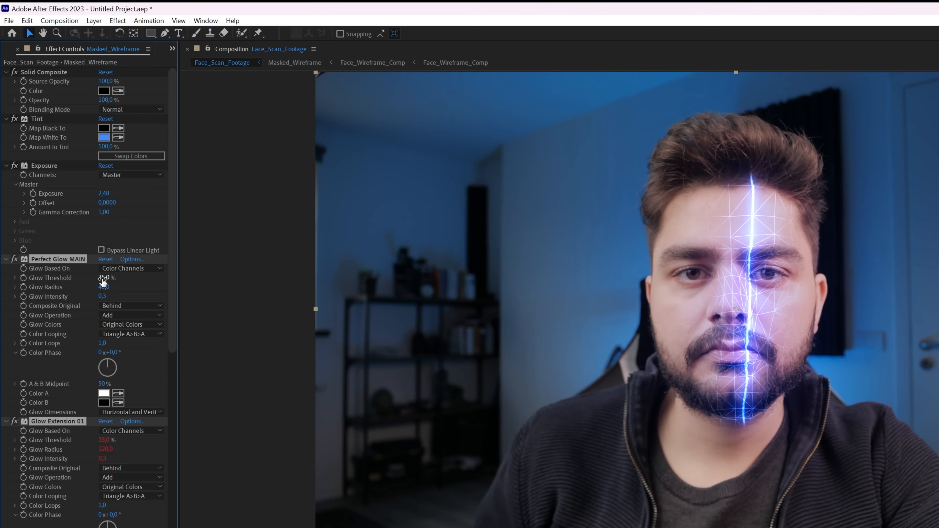
{"action": "left_click", "coordinate": [133, 287]}
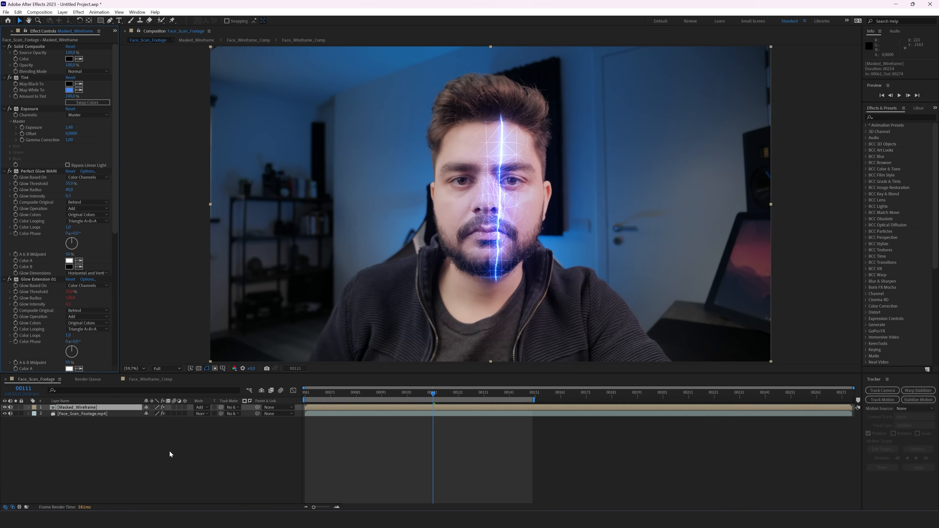
Step: Create an adjustment layer named GRADE below Masked_Wireframe
{"action": "right_click", "coordinate": [104, 460]}
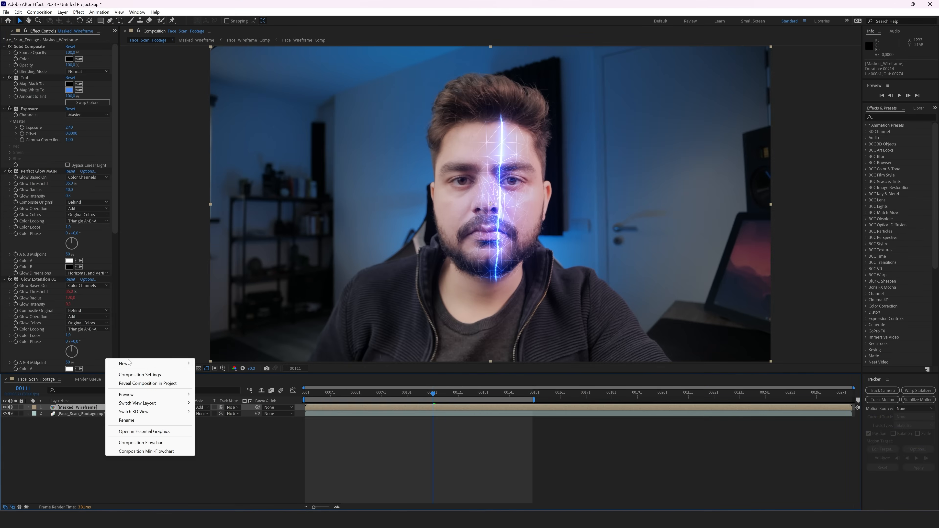
{"action": "mouse_move", "coordinate": [129, 361]}
{"action": "left_click", "coordinate": [222, 426]}
{"action": "left_click_drag", "start_coordinate": [79, 417], "coordinate": [77, 418]}
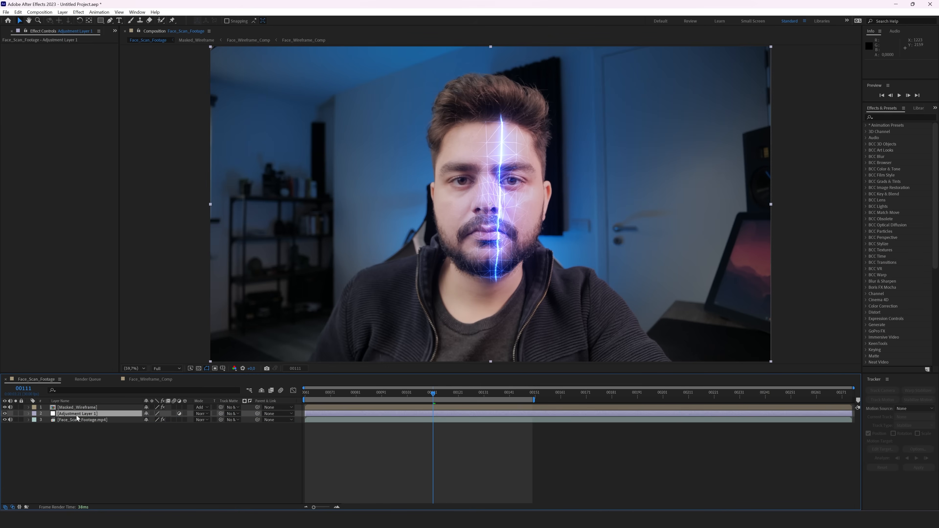
{"action": "key", "text": "Return"}
{"action": "type", "text": "GRADE"}
{"action": "key", "text": "Return"}
Step: Add Tint and Curves to GRADE, pulling the curve's shadows down
{"action": "key", "text": "ctrl+space"}
{"action": "type", "text": "tint"}
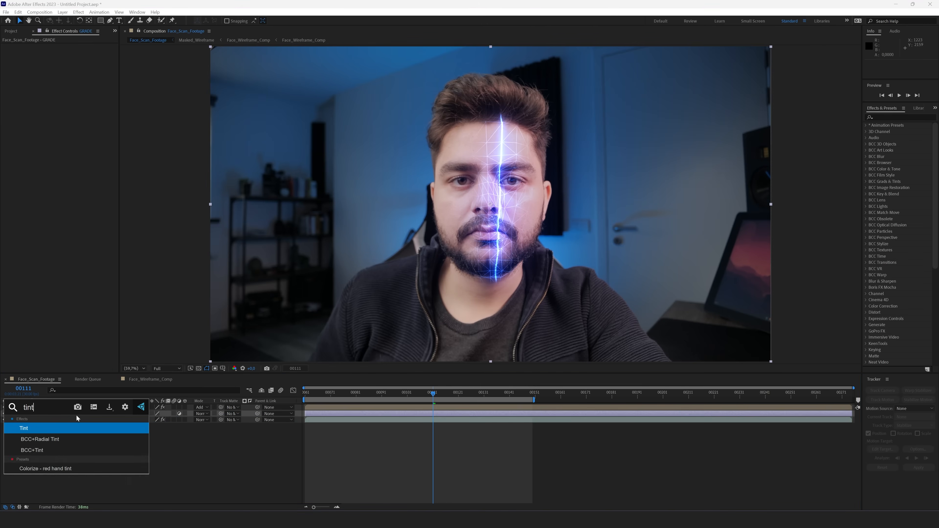
{"action": "key", "text": "Return"}
{"action": "key", "text": "ctrl+space"}
{"action": "type", "text": "curves"}
{"action": "key", "text": "Return"}
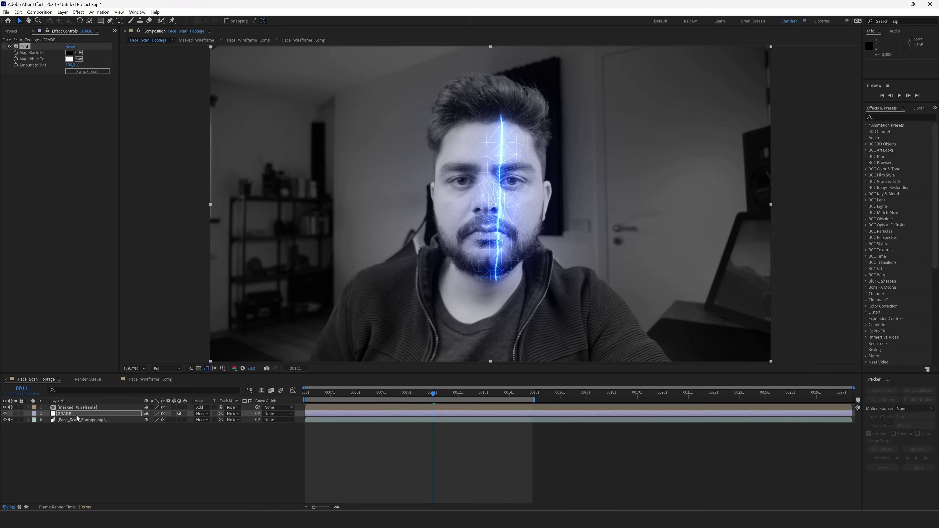
{"action": "left_click_drag", "start_coordinate": [41, 173], "coordinate": [70, 144]}
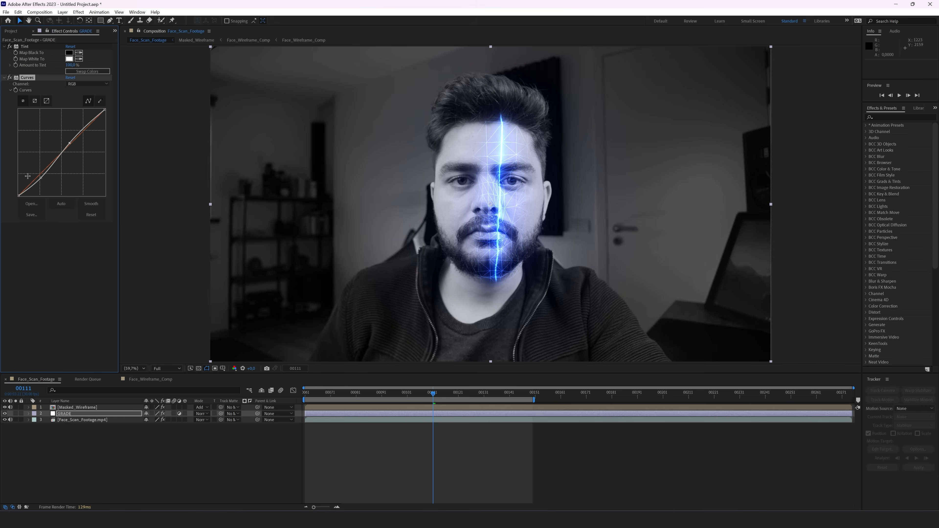
{"action": "left_click_drag", "start_coordinate": [38, 180], "coordinate": [42, 181]}
Step: Set Tint's Amount to Tint to 40%
{"action": "left_click", "coordinate": [72, 65]}
{"action": "type", "text": "35"}
{"action": "key", "text": "Return"}
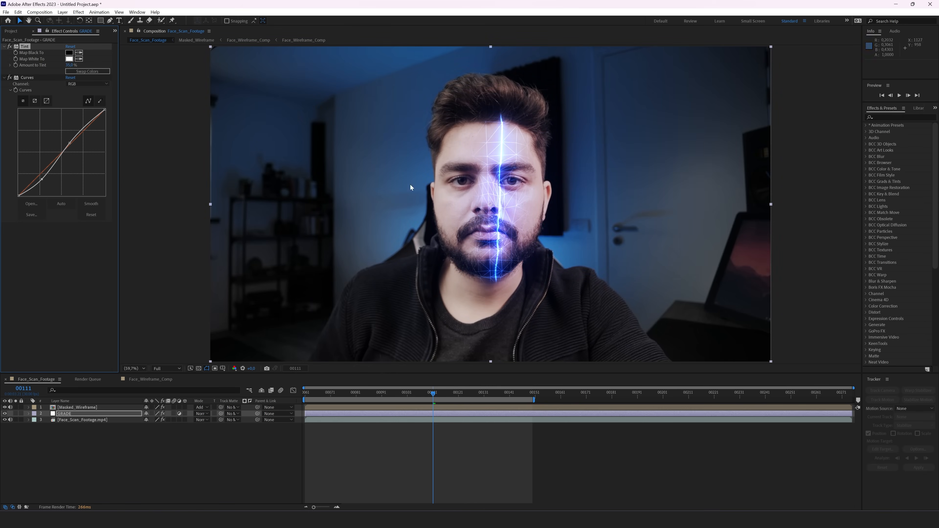
{"action": "left_click", "coordinate": [71, 65]}
{"action": "type", "text": "50"}
{"action": "key", "text": "Return"}
{"action": "left_click_drag", "start_coordinate": [68, 64], "coordinate": [60, 64]}
Step: Apply Unsharp Mask to GRADE with Amount 150
{"action": "key", "text": "ctrl+space"}
{"action": "type", "text": "unsharp"}
{"action": "key", "text": "Return"}
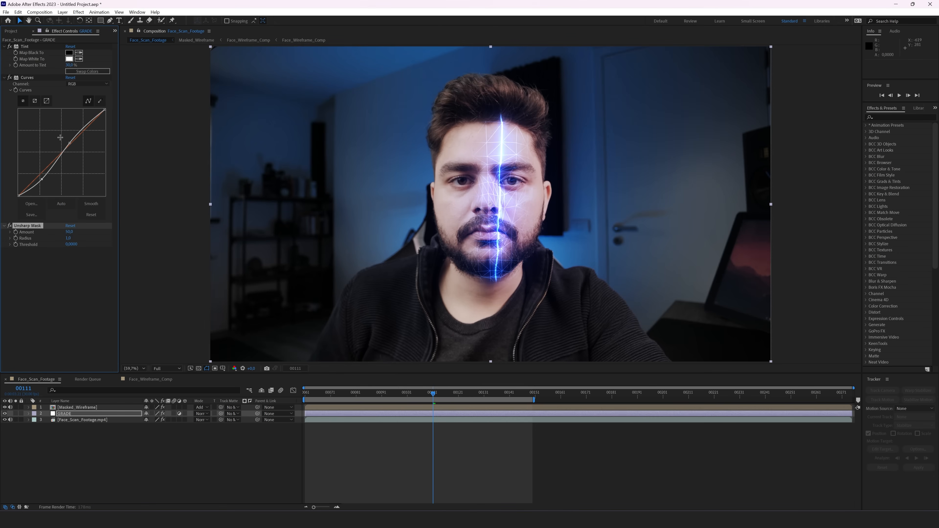
{"action": "left_click", "coordinate": [70, 232]}
{"action": "type", "text": "150"}
{"action": "key", "text": "Return"}
Step: Duplicate the Unsharp Mask and set the copy's Radius to 25
{"action": "key", "text": "ctrl+d"}
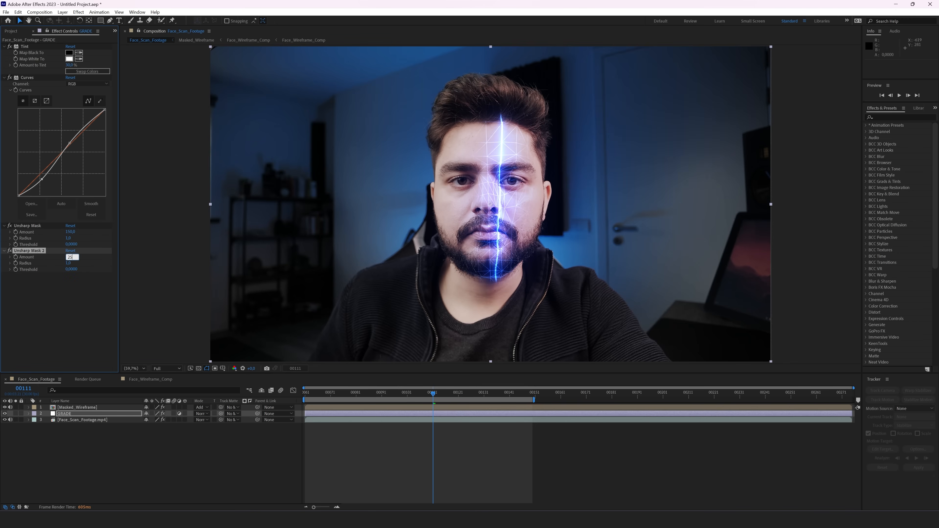
{"action": "left_click", "coordinate": [69, 263]}
{"action": "type", "text": "25"}
{"action": "key", "text": "Return"}
{"action": "left_click", "coordinate": [59, 317]}
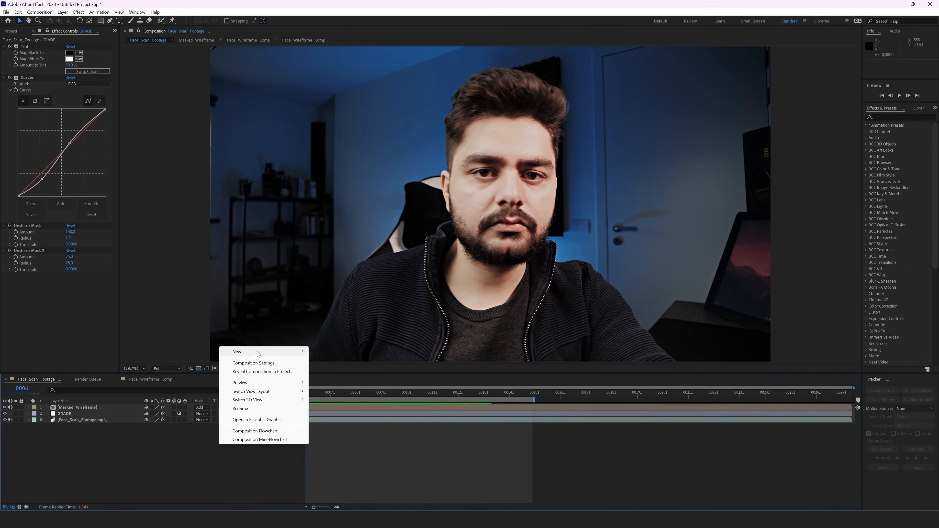
Step: Create a new solid layer named RAYS
{"action": "mouse_move", "coordinate": [266, 351]}
{"action": "left_click", "coordinate": [349, 371]}
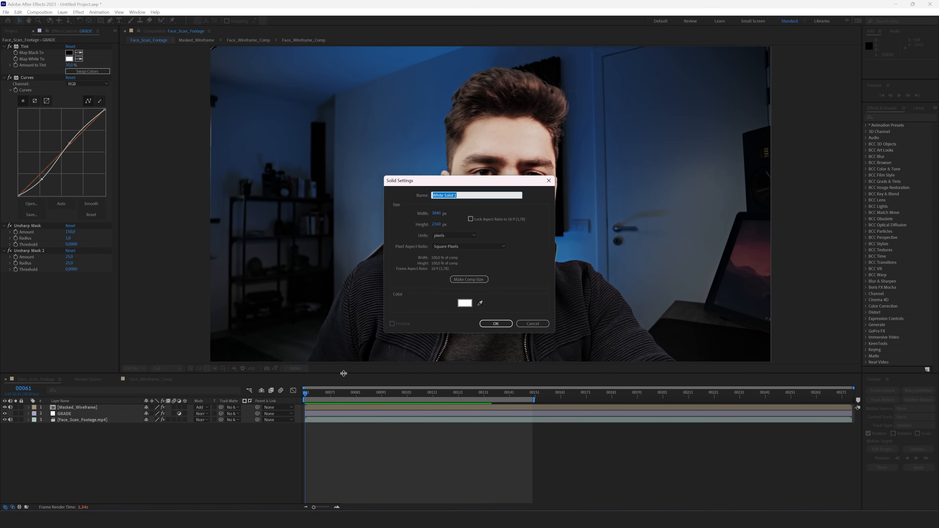
{"action": "type", "text": "RAYS"}
{"action": "key", "text": "Return"}
Step: Apply Fractal Noise to RAYS and uncheck Uniform Scaling
{"action": "key", "text": "ctrl+space"}
{"action": "type", "text": "fra"}
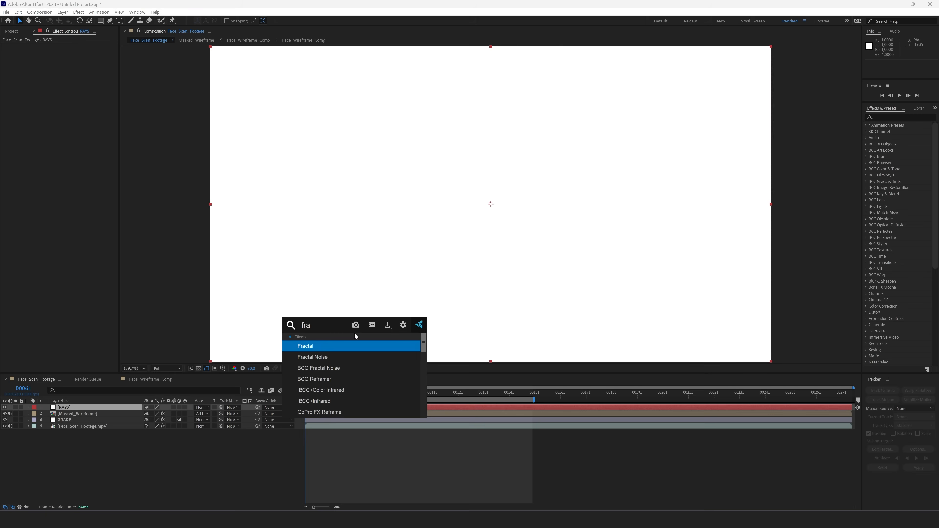
{"action": "key", "text": "Down"}
{"action": "key", "text": "Return"}
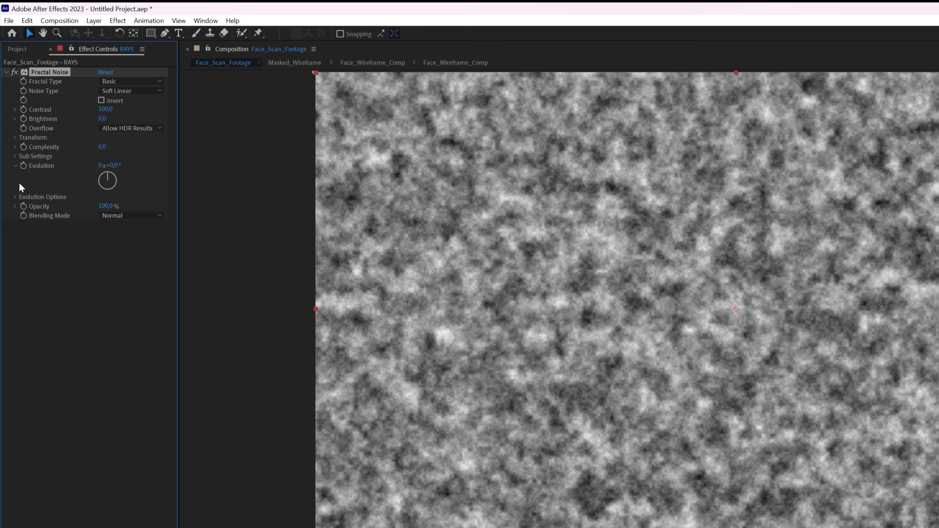
{"action": "left_click", "coordinate": [14, 137]}
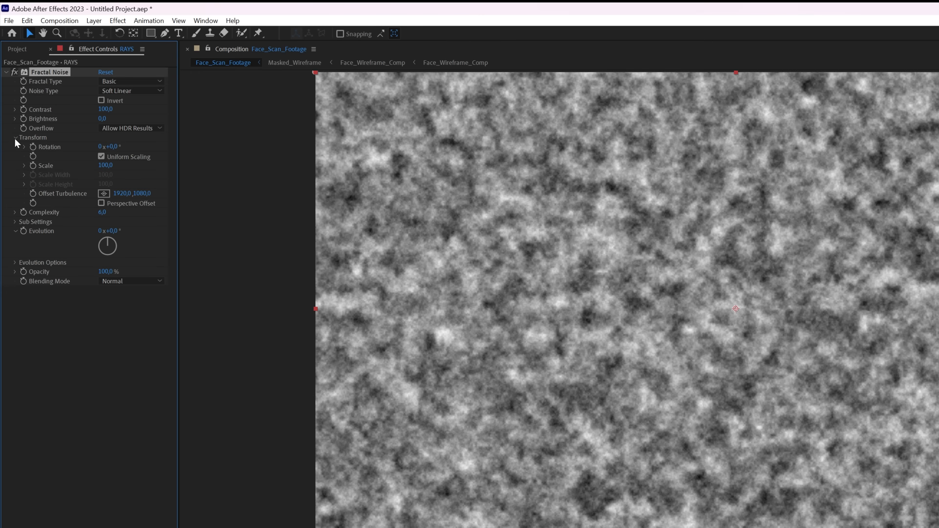
{"action": "left_click", "coordinate": [101, 157]}
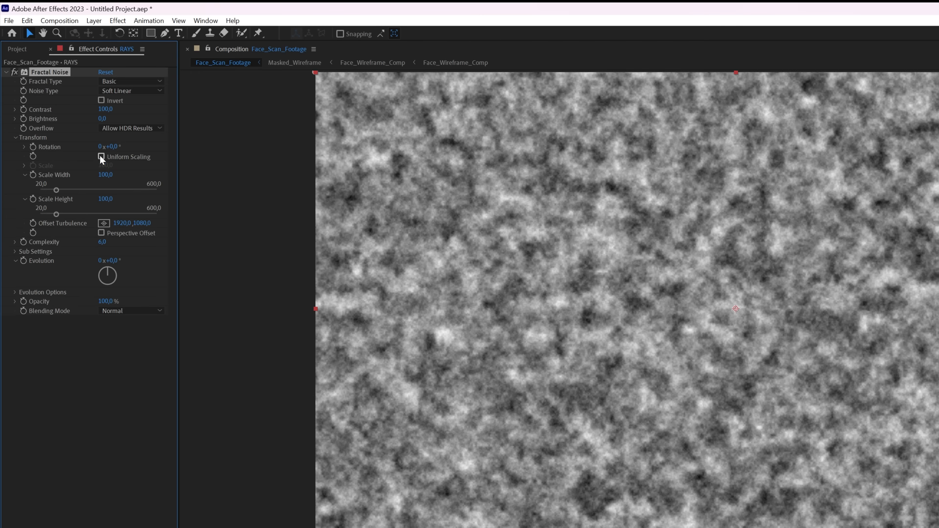
Step: Set the noise Scale Width to 1500 and Scale Height to 5
{"action": "left_click", "coordinate": [107, 174]}
{"action": "type", "text": "1500"}
{"action": "key", "text": "Tab"}
{"action": "type", "text": "10"}
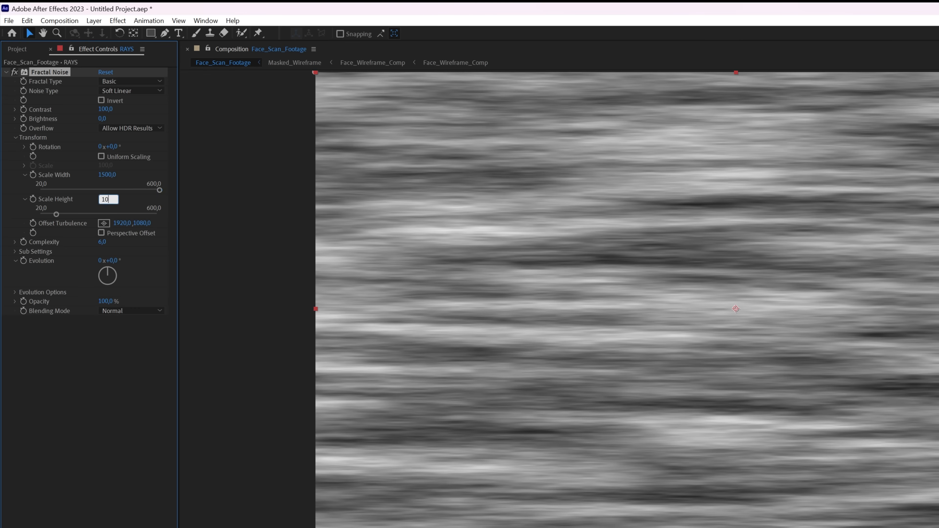
{"action": "key", "text": "Return"}
{"action": "left_click", "coordinate": [107, 201]}
{"action": "type", "text": "5"}
{"action": "key", "text": "Return"}
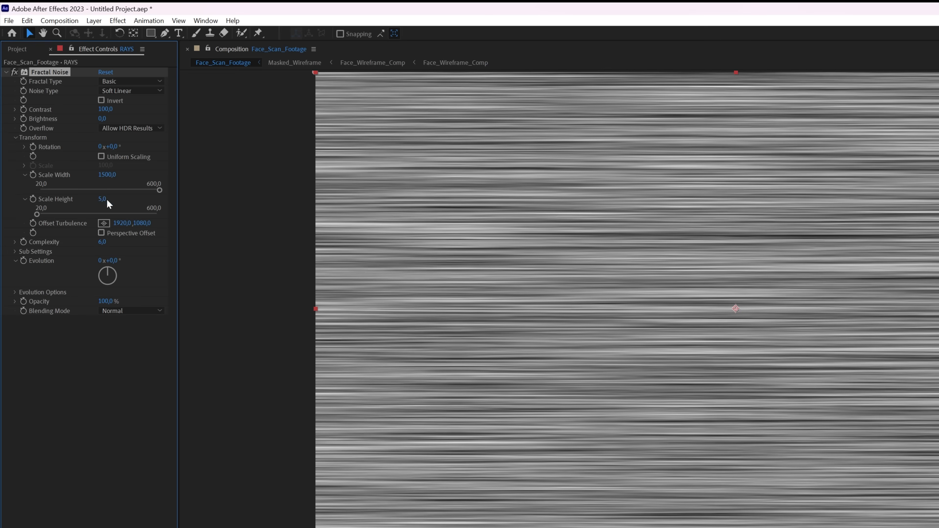
Step: Raise Contrast to 202, lower Brightness to -29, and set Scale Width to 2500
{"action": "left_click_drag", "start_coordinate": [105, 109], "coordinate": [146, 110]}
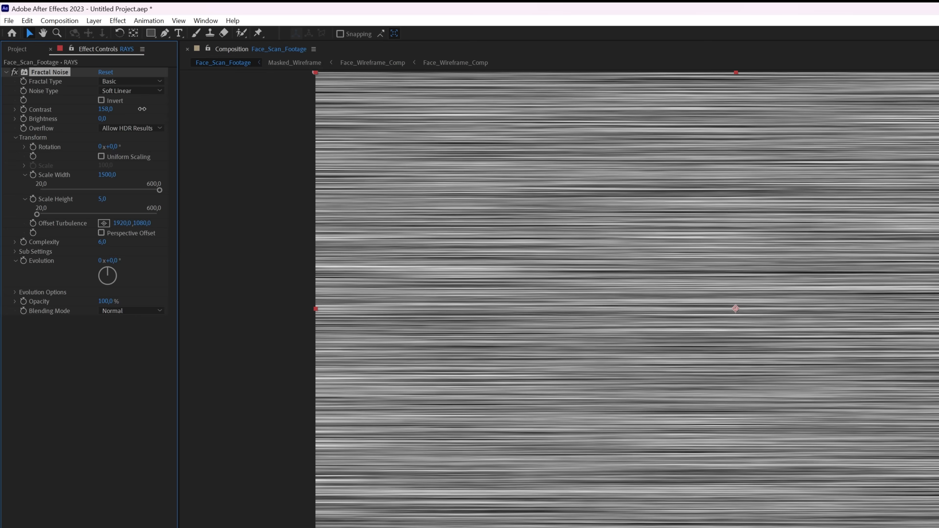
{"action": "left_click_drag", "start_coordinate": [102, 118], "coordinate": [90, 120]}
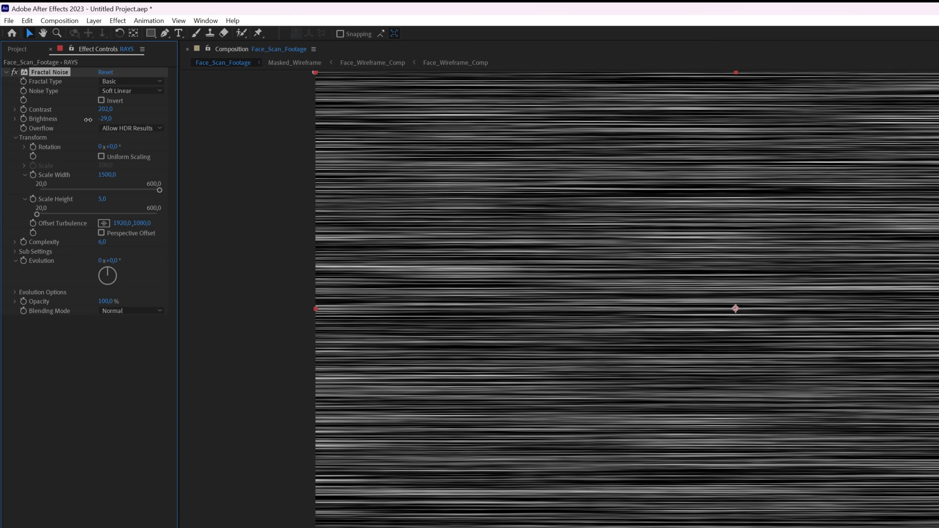
{"action": "left_click", "coordinate": [107, 174]}
{"action": "type", "text": "2500"}
{"action": "key", "text": "Return"}
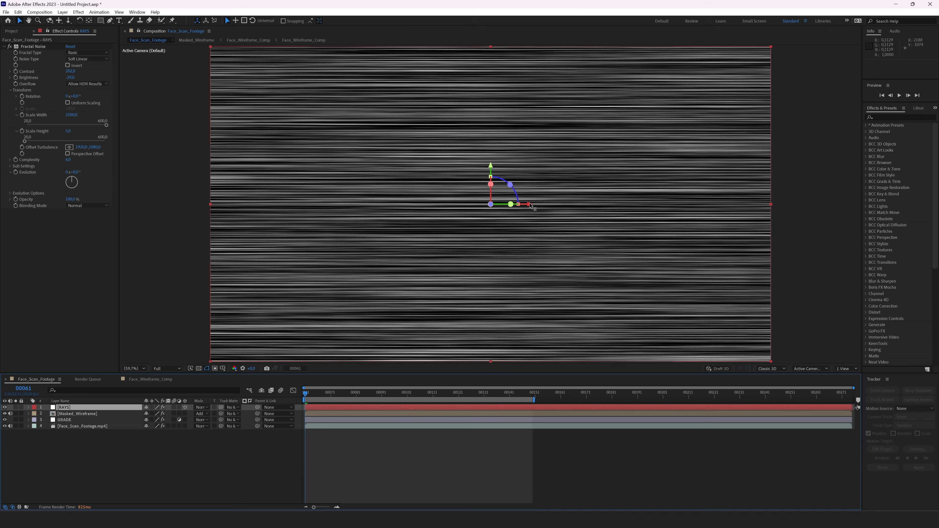
Step: Slide the 3D RAYS plane right and rotate it around Y into perspective
{"action": "left_click_drag", "start_coordinate": [530, 205], "coordinate": [596, 215]}
{"action": "key", "text": "w"}
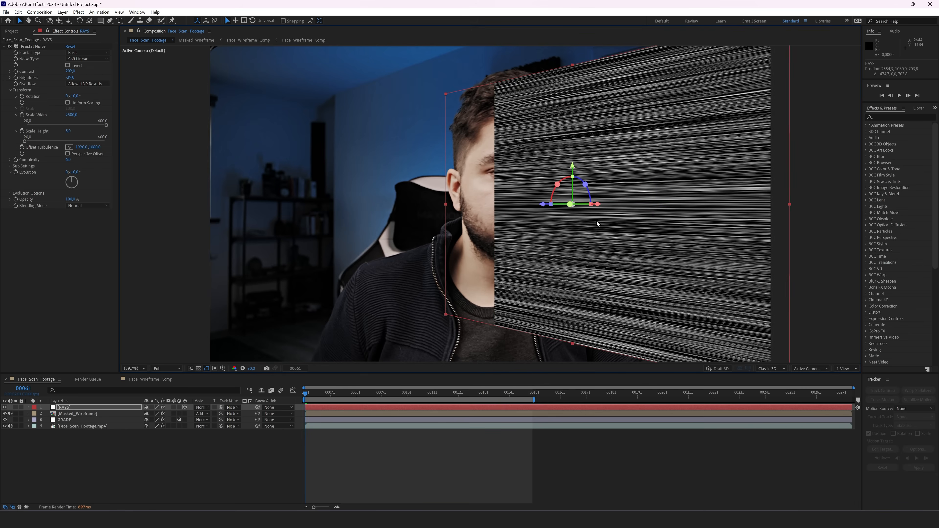
{"action": "left_click", "coordinate": [62, 408]}
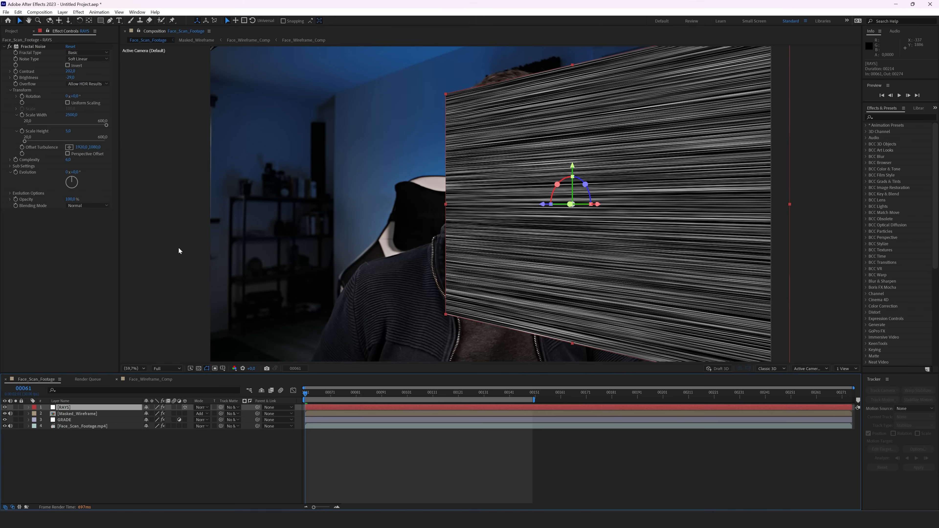
Step: Preview from frame 65 and hide the RAYS layer
{"action": "left_click", "coordinate": [110, 21]}
{"action": "mouse_move", "coordinate": [316, 397]}
{"action": "left_mouse_down"}
{"action": "mouse_move", "coordinate": [326, 397]}
{"action": "mouse_move", "coordinate": [309, 397]}
{"action": "left_mouse_up"}
{"action": "key", "text": "space"}
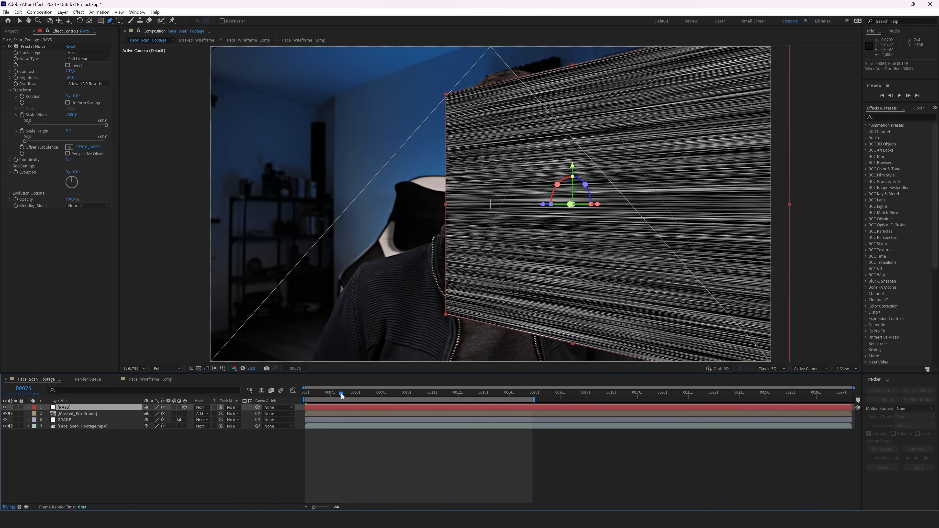
{"action": "left_click", "coordinate": [4, 407]}
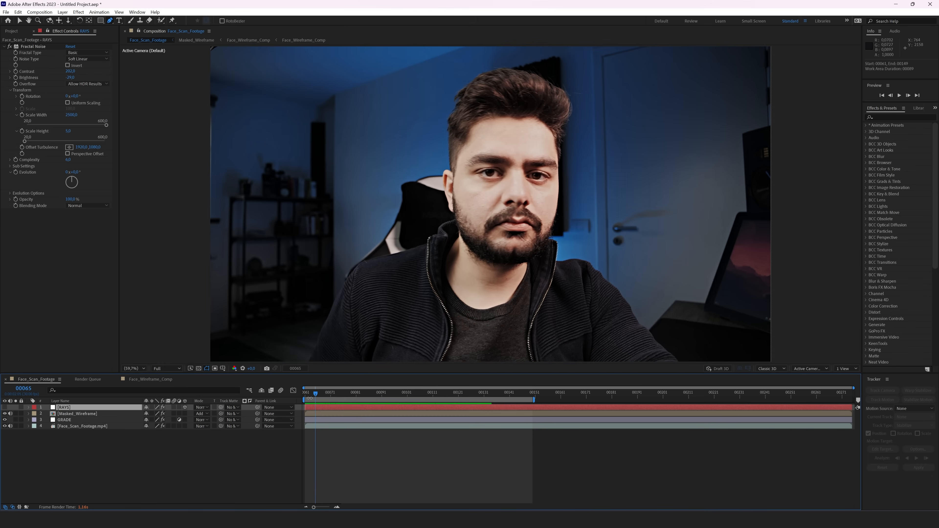
Step: Draw a closed pen mask on RAYS around the left side of the face
{"action": "left_click_drag", "start_coordinate": [321, 393], "coordinate": [363, 398]}
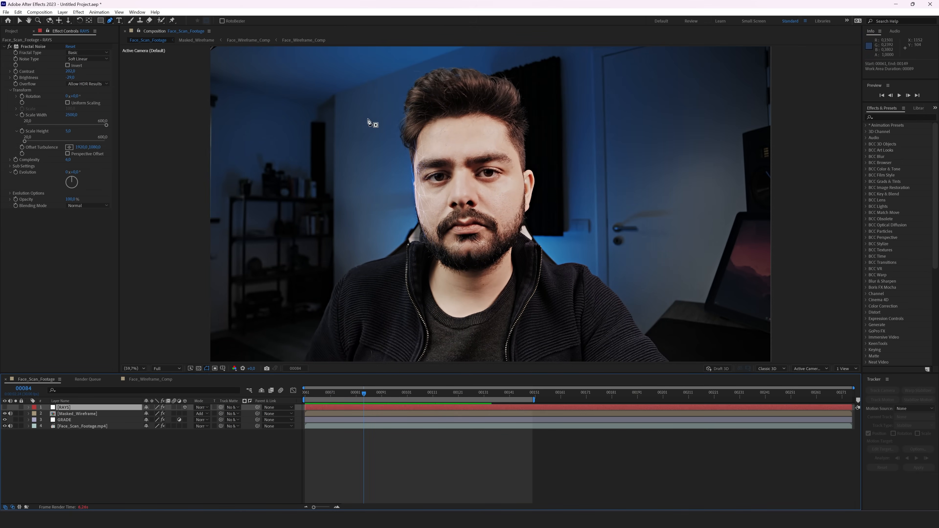
{"action": "left_click_drag", "start_coordinate": [360, 71], "coordinate": [421, 154]}
{"action": "left_click_drag", "start_coordinate": [417, 212], "coordinate": [417, 234]}
{"action": "left_click_drag", "start_coordinate": [362, 262], "coordinate": [327, 274]}
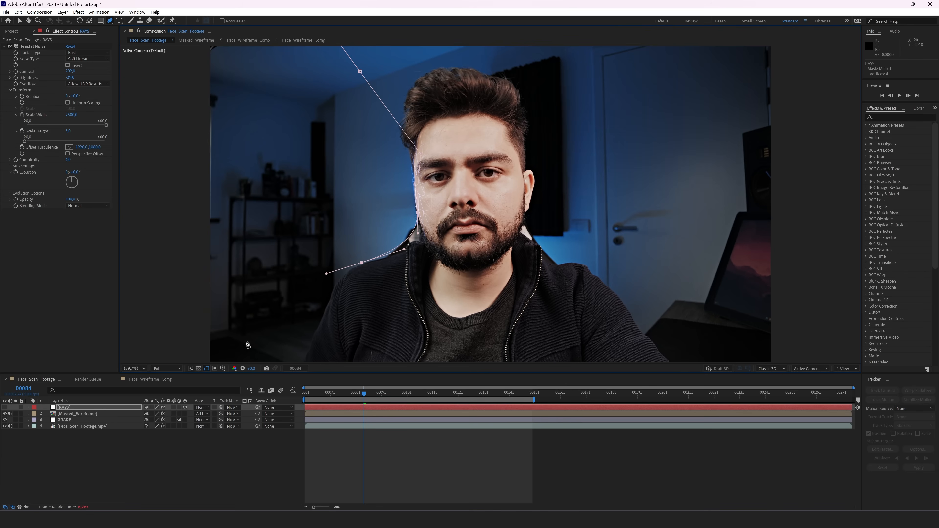
{"action": "key", "text": "ctrl+z"}
{"action": "left_click", "coordinate": [366, 344]}
{"action": "left_click_drag", "start_coordinate": [244, 345], "coordinate": [205, 322]}
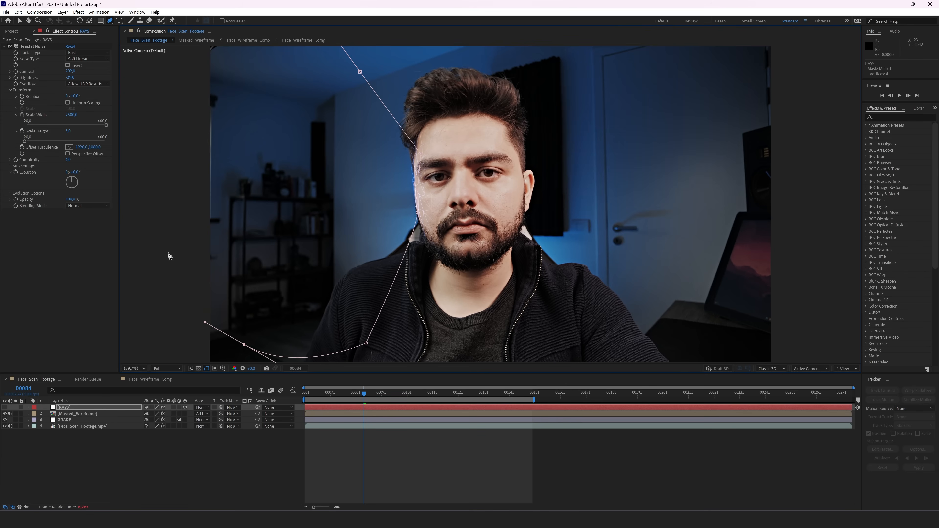
{"action": "left_click", "coordinate": [178, 207]}
{"action": "left_click", "coordinate": [242, 58]}
{"action": "left_click", "coordinate": [360, 72]}
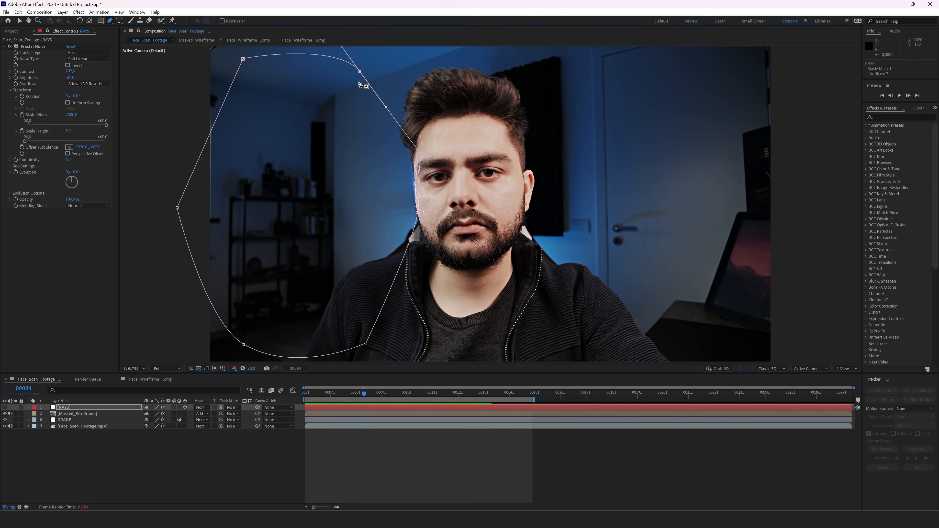
Step: Set a starting Mask Path keyframe at frame 00084
{"action": "key", "text": "m"}
{"action": "left_click", "coordinate": [54, 420]}
{"action": "left_click_drag", "start_coordinate": [379, 397], "coordinate": [476, 399]}
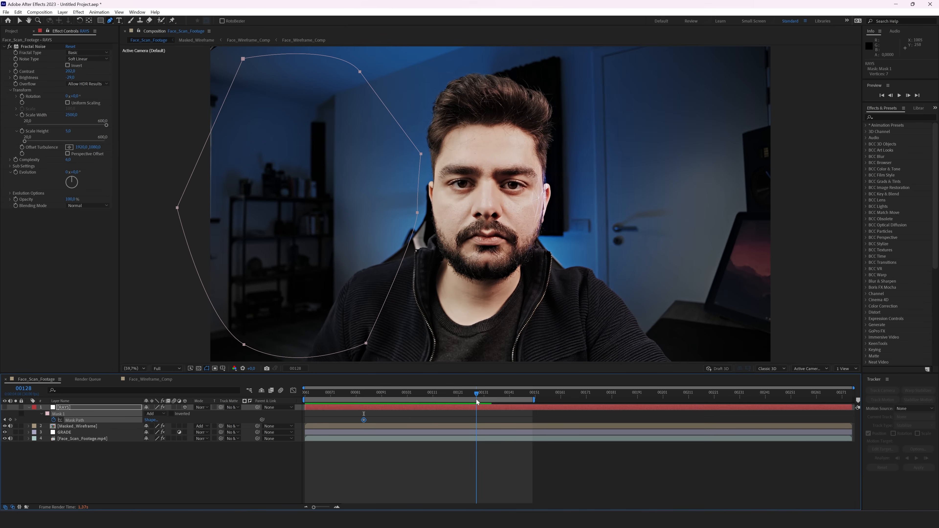
Step: At frame 128, slide the whole RAYS mask to the right
{"action": "key", "text": "v"}
{"action": "double_click", "coordinate": [402, 261]}
{"action": "left_click_drag", "start_coordinate": [373, 253], "coordinate": [468, 257]}
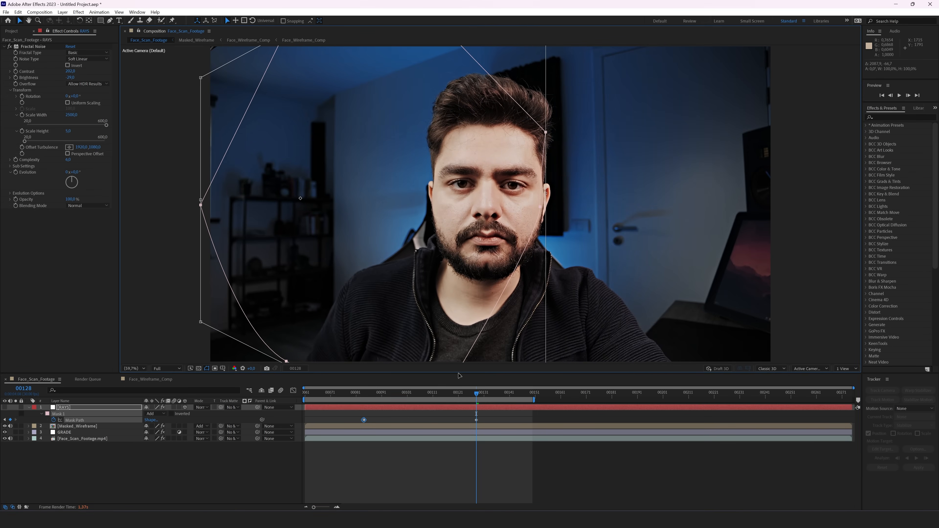
Step: At frame 111, reshape the mask to follow the scan line and set it to Subtract
{"action": "left_click_drag", "start_coordinate": [476, 399], "coordinate": [434, 400]}
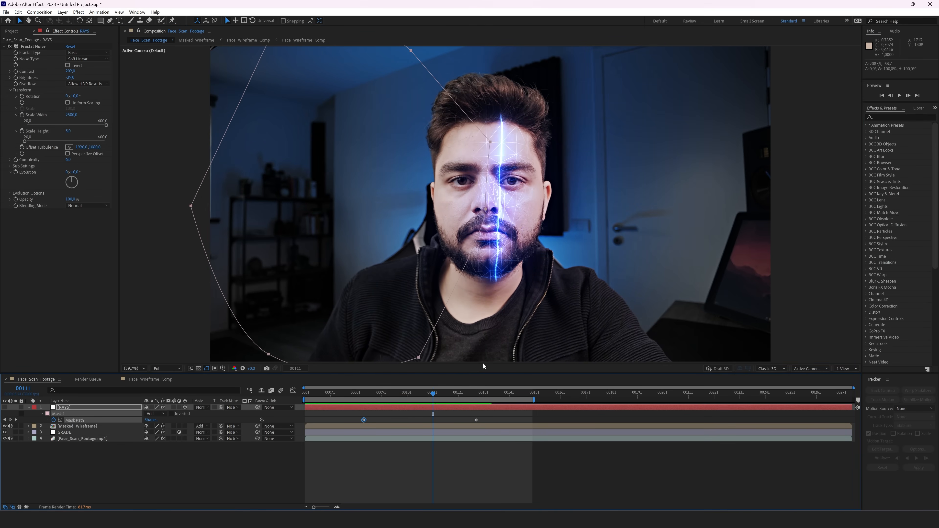
{"action": "left_click", "coordinate": [485, 227]}
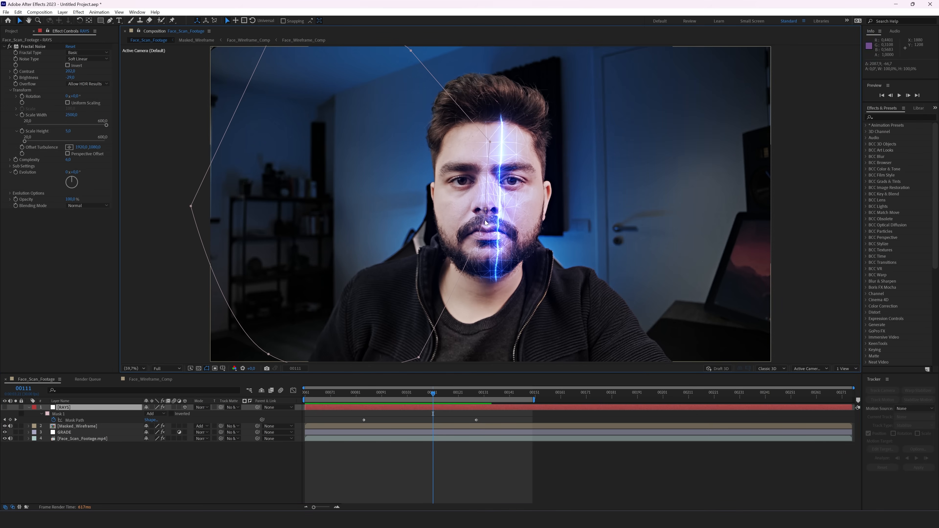
{"action": "left_click_drag", "start_coordinate": [485, 209], "coordinate": [494, 255]}
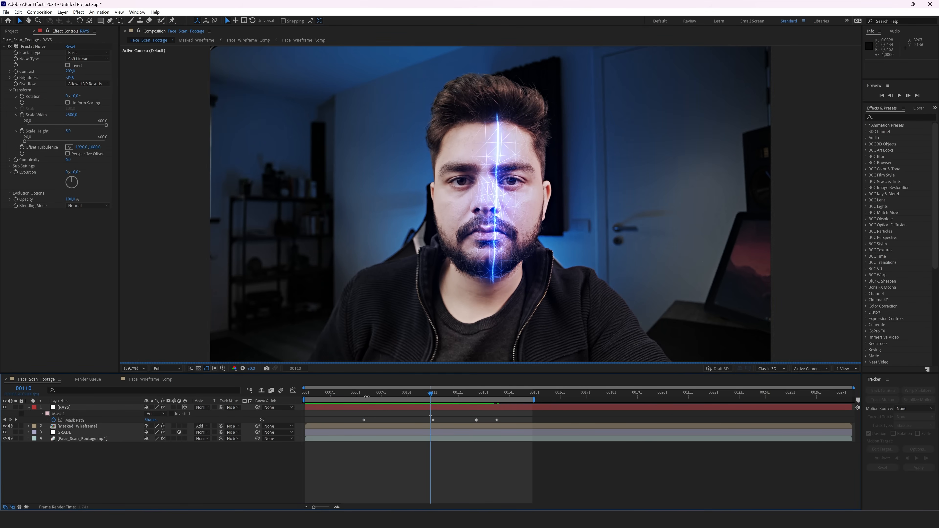
{"action": "mouse_move", "coordinate": [432, 396]}
{"action": "left_mouse_down"}
{"action": "mouse_move", "coordinate": [391, 399]}
{"action": "mouse_move", "coordinate": [432, 400]}
{"action": "left_mouse_up"}
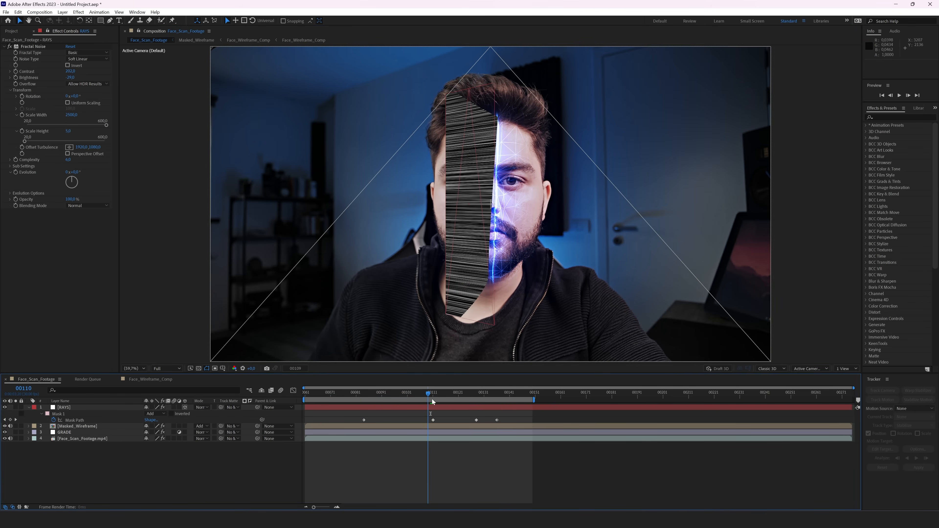
{"action": "left_click", "coordinate": [156, 414]}
{"action": "left_click", "coordinate": [160, 440]}
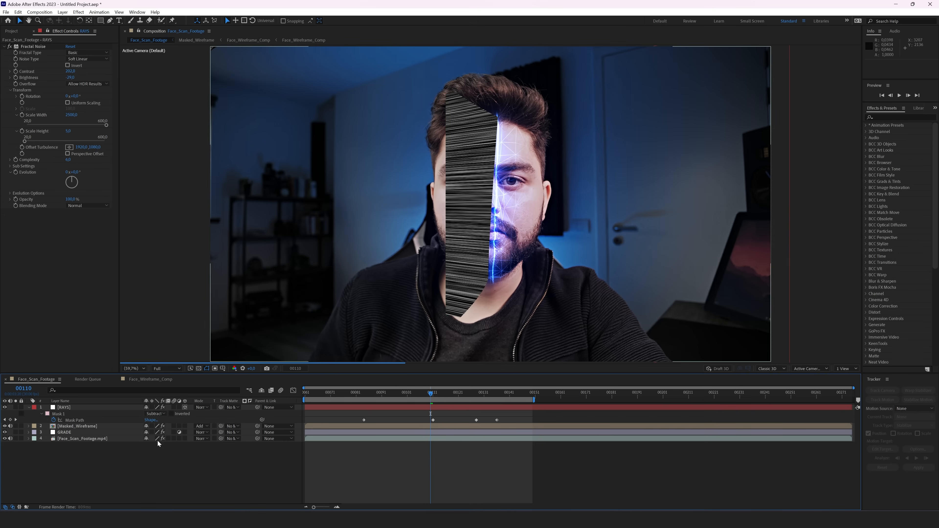
Step: Give the RAYS layer's Mask 1 a feather of 50 pixels
{"action": "key", "text": "f"}
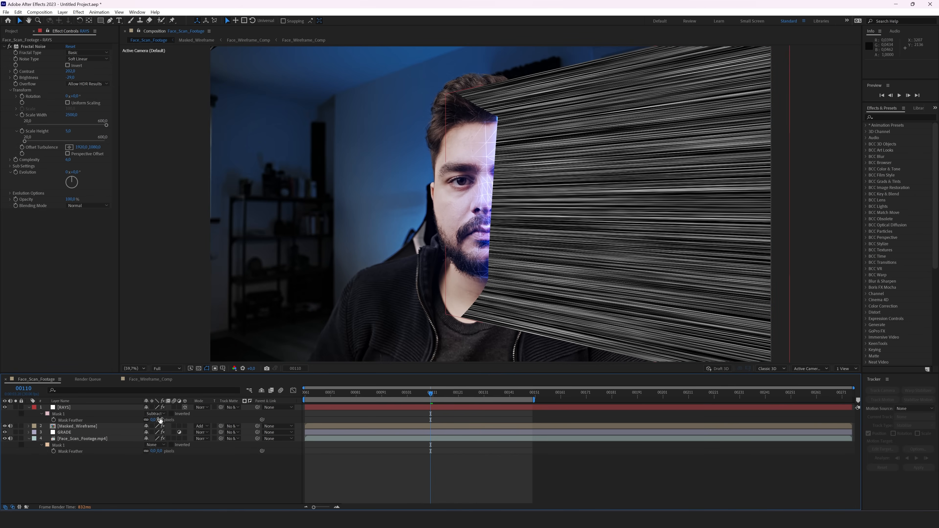
{"action": "type", "text": "50"}
{"action": "key", "text": "Return"}
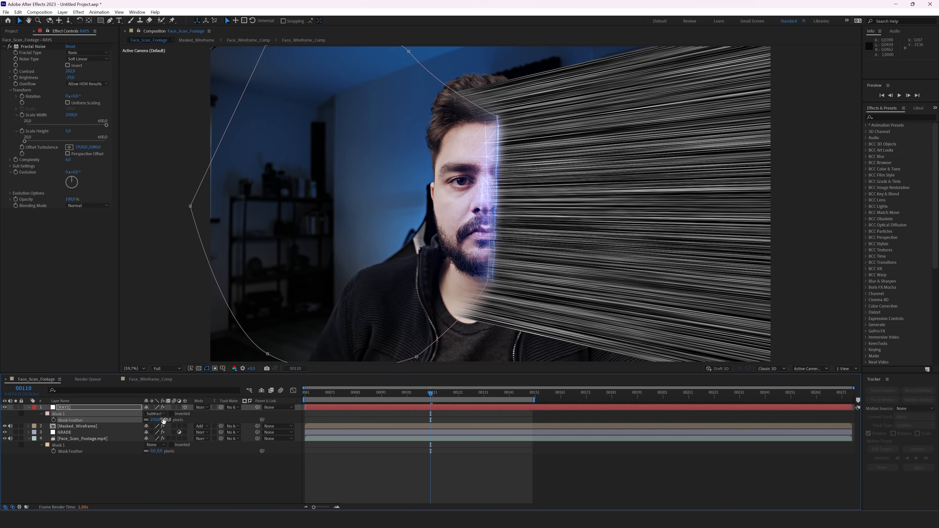
{"action": "left_click", "coordinate": [362, 409]}
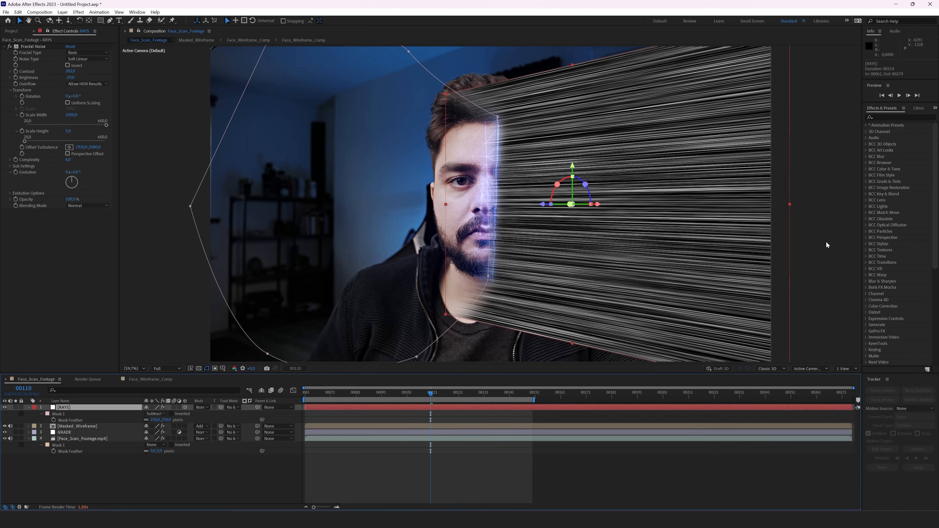
Step: Apply CC Power Pin to RAYS and pull the left pins in toward the face and chin
{"action": "key", "text": "ctrl+space"}
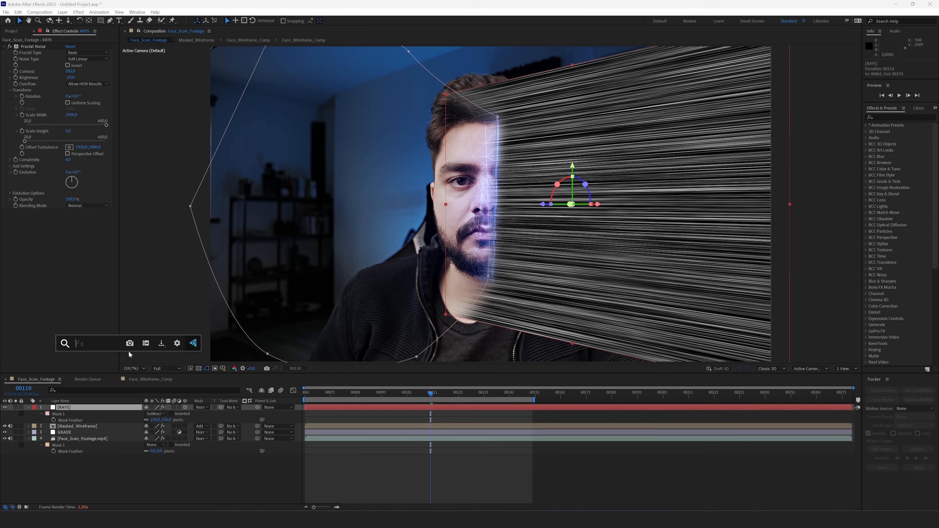
{"action": "type", "text": "cc power"}
{"action": "key", "text": "Return"}
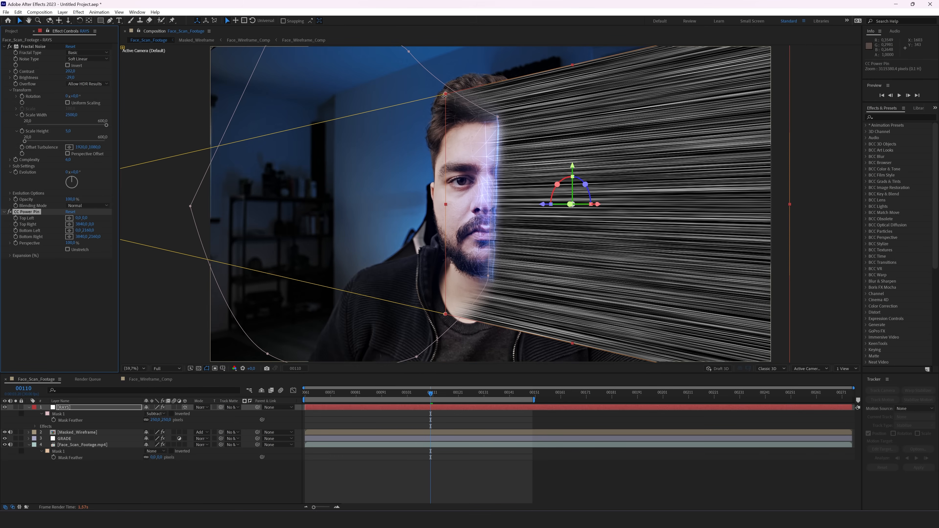
{"action": "left_click_drag", "start_coordinate": [444, 96], "coordinate": [461, 122]}
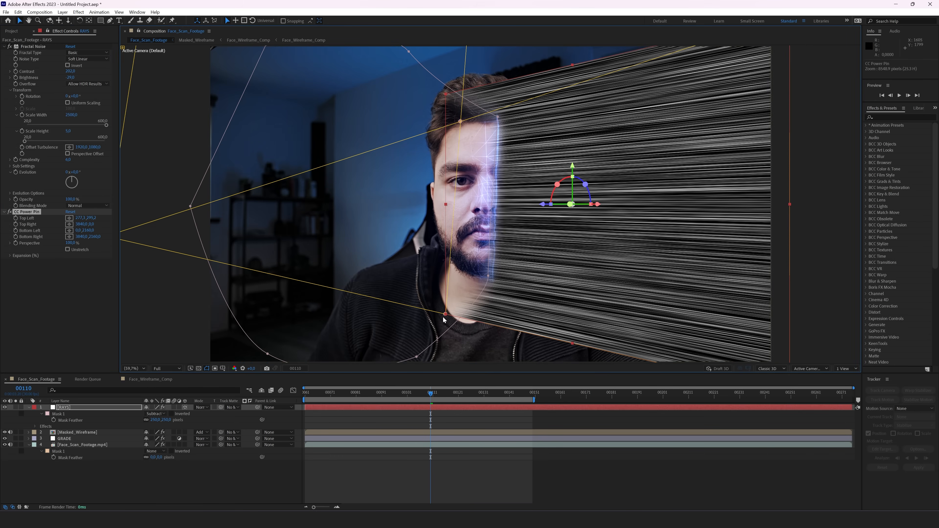
{"action": "left_click_drag", "start_coordinate": [445, 314], "coordinate": [455, 275]}
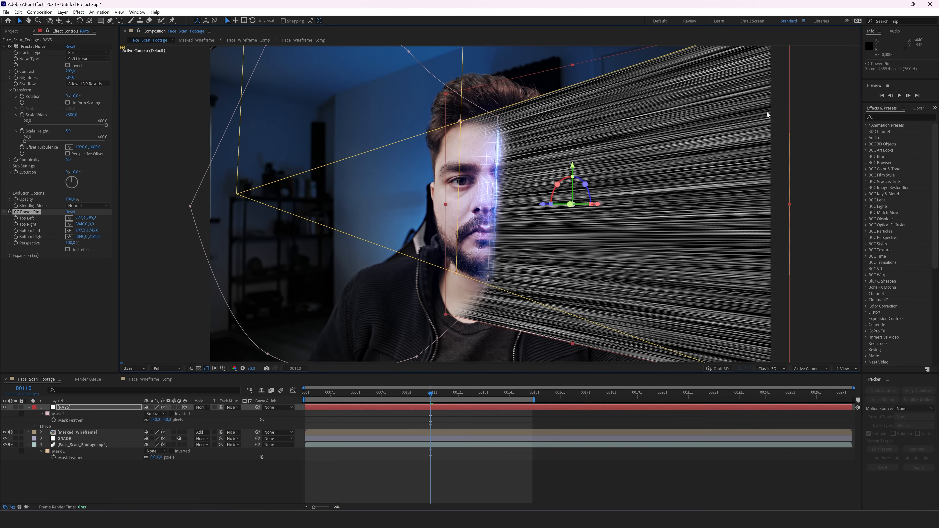
Step: Lower the top-right pin to finish the wedge, then delete the RAYS mask
{"action": "key", "text": "comma"}
{"action": "key", "text": "comma"}
{"action": "key", "text": "comma"}
{"action": "left_click_drag", "start_coordinate": [615, 125], "coordinate": [616, 192]}
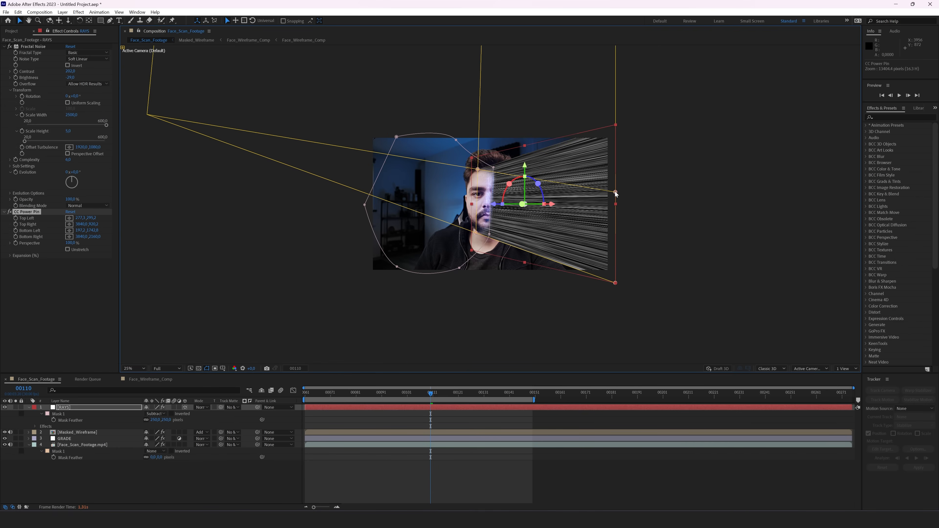
{"action": "left_click_drag", "start_coordinate": [615, 262], "coordinate": [615, 269]}
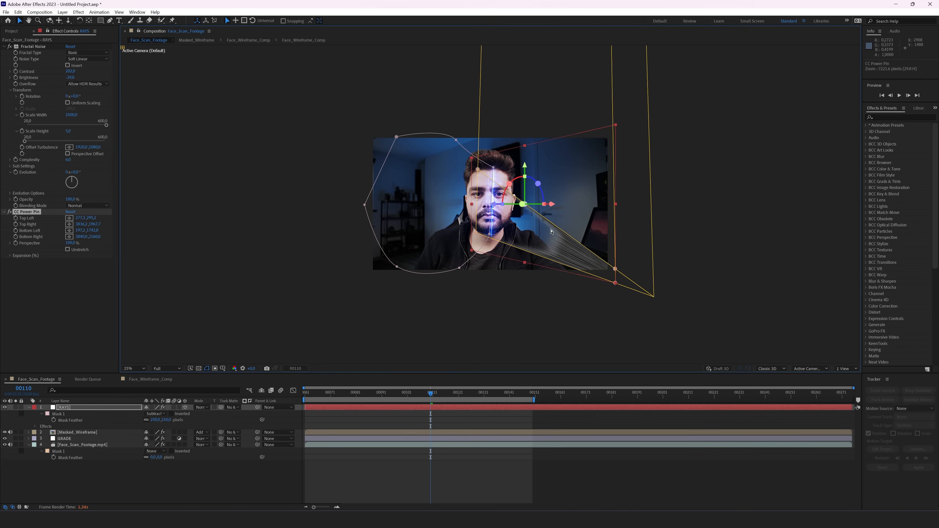
{"action": "key", "text": "period"}
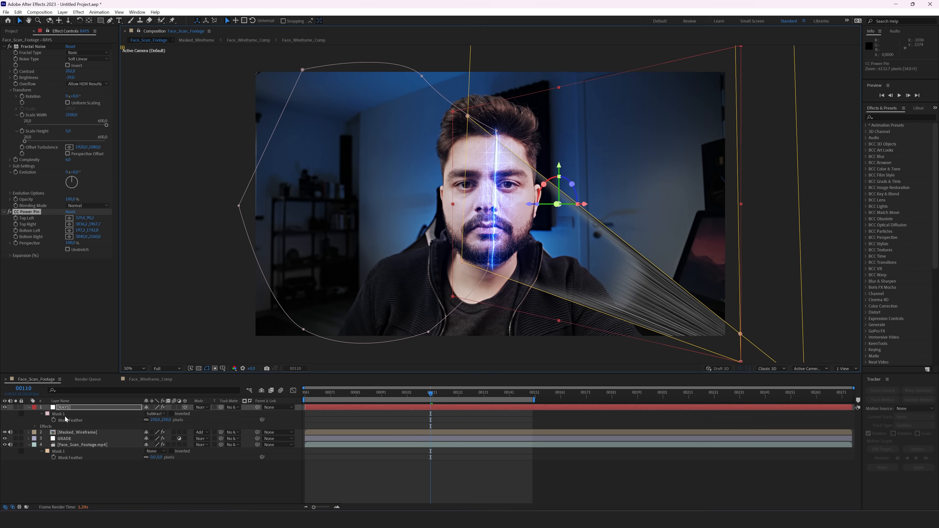
{"action": "left_click", "coordinate": [64, 414]}
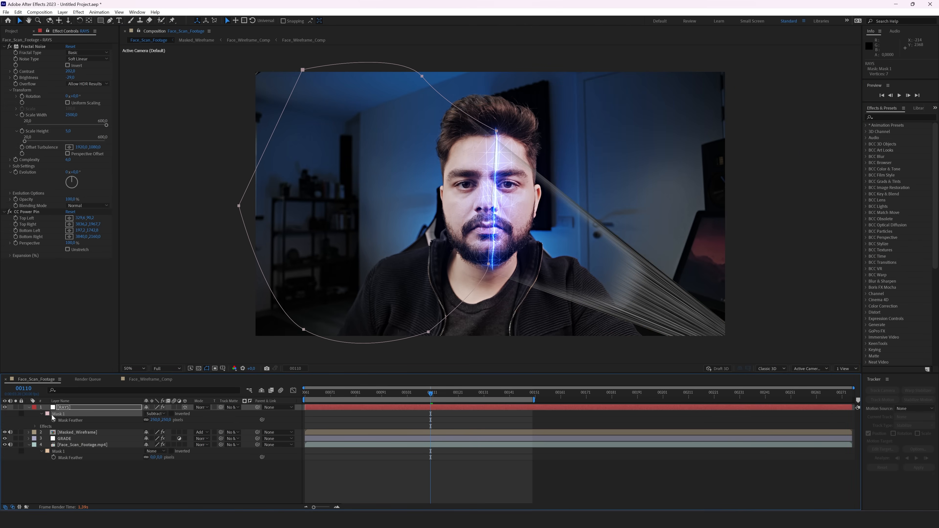
{"action": "key", "text": "Delete"}
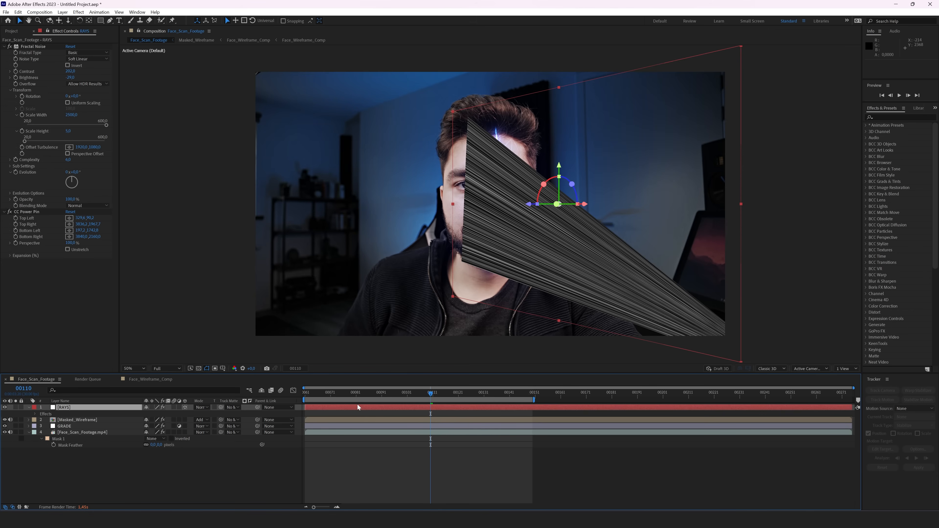
Step: Select CC Power Pin on RAYS and pull its left pins further left
{"action": "mouse_move", "coordinate": [424, 392]}
{"action": "left_mouse_down"}
{"action": "mouse_move", "coordinate": [393, 398]}
{"action": "mouse_move", "coordinate": [431, 405]}
{"action": "left_mouse_up"}
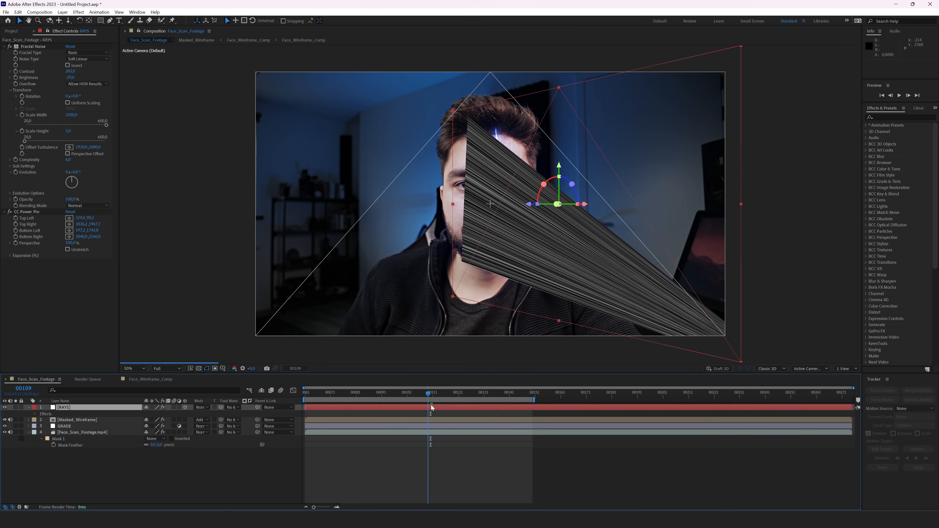
{"action": "mouse_move", "coordinate": [453, 112]}
{"action": "left_mouse_down"}
{"action": "mouse_move", "coordinate": [434, 98]}
{"action": "mouse_move", "coordinate": [439, 120]}
{"action": "left_mouse_up"}
{"action": "key", "text": "ctrl+z"}
{"action": "left_click", "coordinate": [31, 212]}
{"action": "left_click_drag", "start_coordinate": [461, 262], "coordinate": [439, 260]}
Step: Set the preview resolution to Quarter and position the left pins at frame 00082
{"action": "left_click_drag", "start_coordinate": [401, 398], "coordinate": [355, 395]}
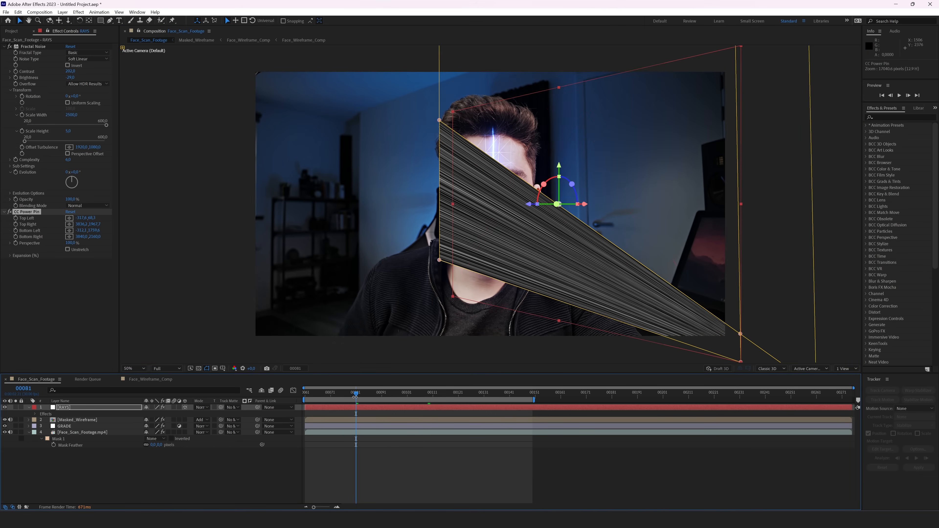
{"action": "left_click_drag", "start_coordinate": [356, 396], "coordinate": [368, 397]}
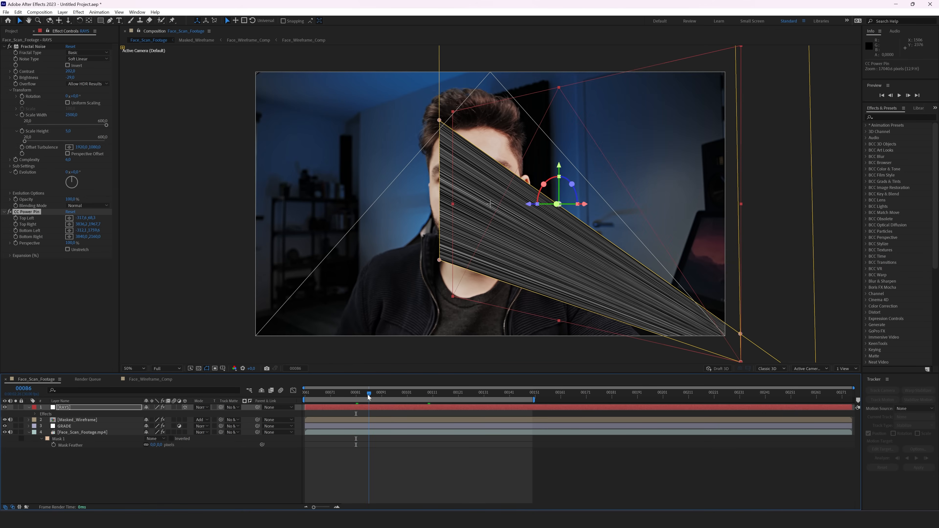
{"action": "left_click", "coordinate": [175, 369]}
{"action": "left_click", "coordinate": [166, 412]}
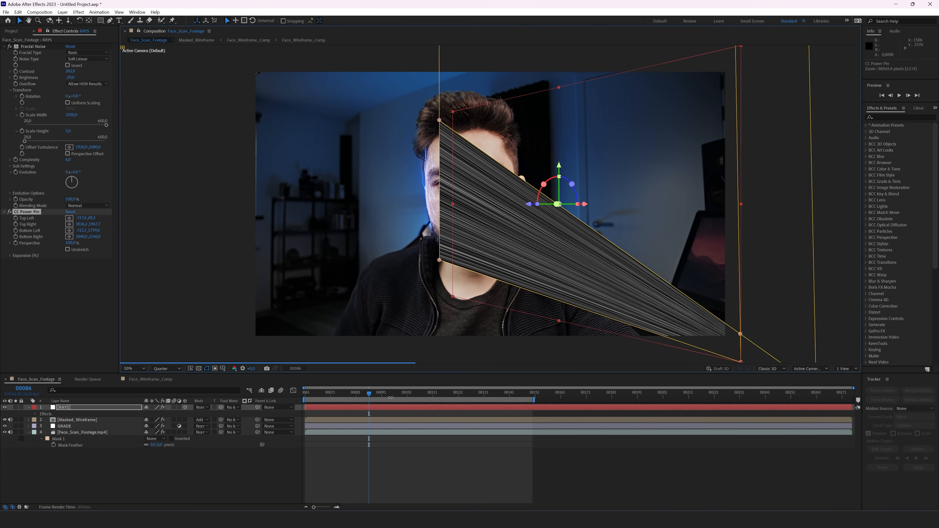
{"action": "left_click_drag", "start_coordinate": [369, 397], "coordinate": [358, 396]}
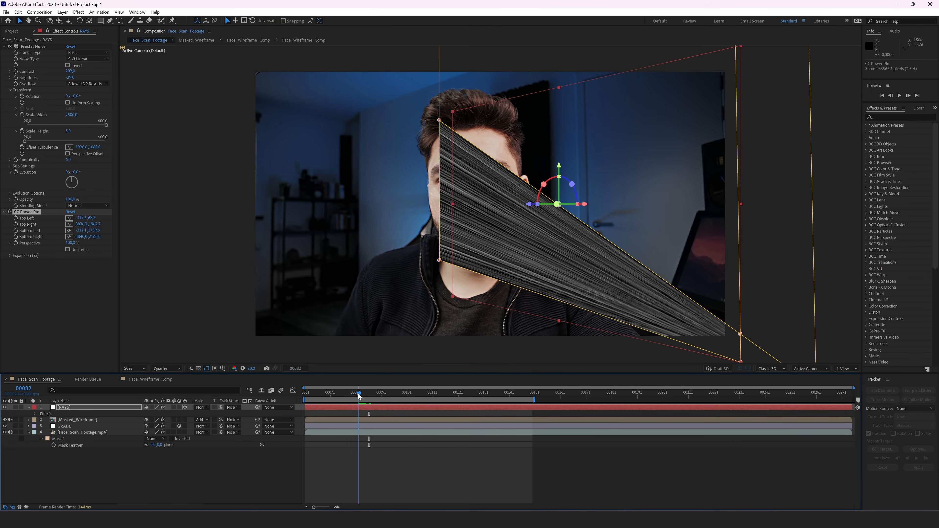
{"action": "left_click_drag", "start_coordinate": [439, 120], "coordinate": [427, 156]}
{"action": "left_click_drag", "start_coordinate": [439, 260], "coordinate": [429, 210]}
Step: Keyframe all Power Pin corners and move the left pins onto forehead and cheek at frame 00096
{"action": "left_click_drag", "start_coordinate": [15, 219], "coordinate": [17, 242]}
{"action": "left_click_drag", "start_coordinate": [360, 393], "coordinate": [394, 394]}
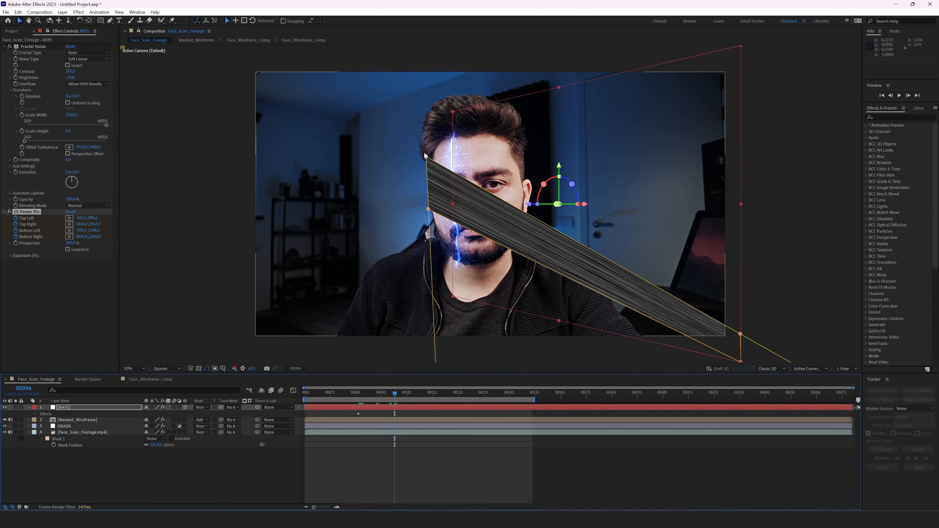
{"action": "left_click_drag", "start_coordinate": [427, 157], "coordinate": [455, 131]}
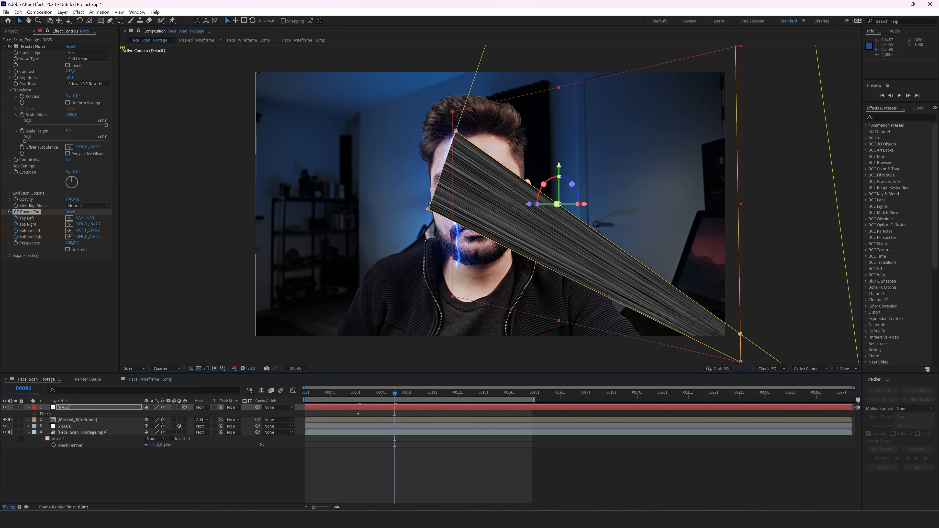
{"action": "left_click_drag", "start_coordinate": [428, 210], "coordinate": [457, 262]}
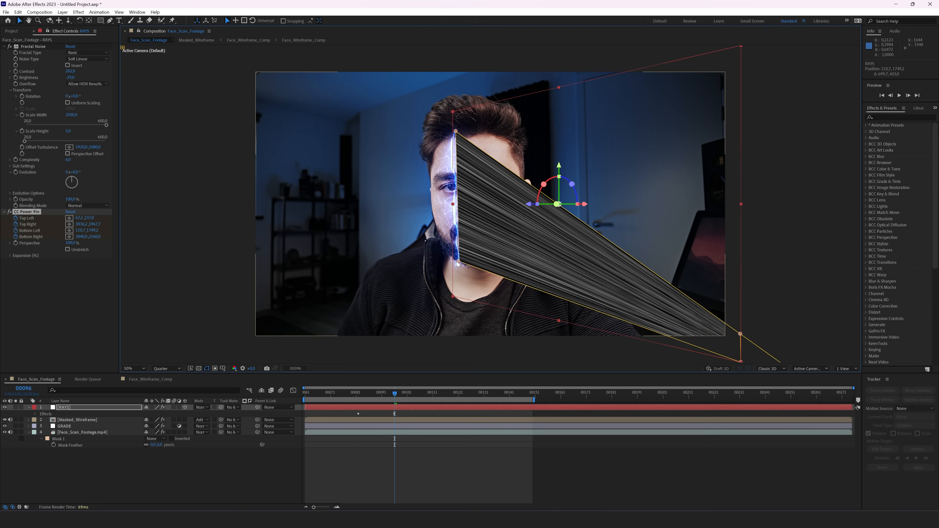
{"action": "mouse_move", "coordinate": [394, 394]}
{"action": "left_mouse_down"}
{"action": "mouse_move", "coordinate": [383, 396]}
{"action": "mouse_move", "coordinate": [394, 399]}
{"action": "left_mouse_up"}
{"action": "left_click_drag", "start_coordinate": [455, 131], "coordinate": [440, 129]}
{"action": "left_click_drag", "start_coordinate": [457, 262], "coordinate": [438, 261]}
{"action": "left_click_drag", "start_coordinate": [440, 130], "coordinate": [430, 110]}
Step: Add pin keyframes at frames 00115 and 00128 sweeping the rays off the face, then retime them
{"action": "left_click_drag", "start_coordinate": [395, 394], "coordinate": [443, 410]}
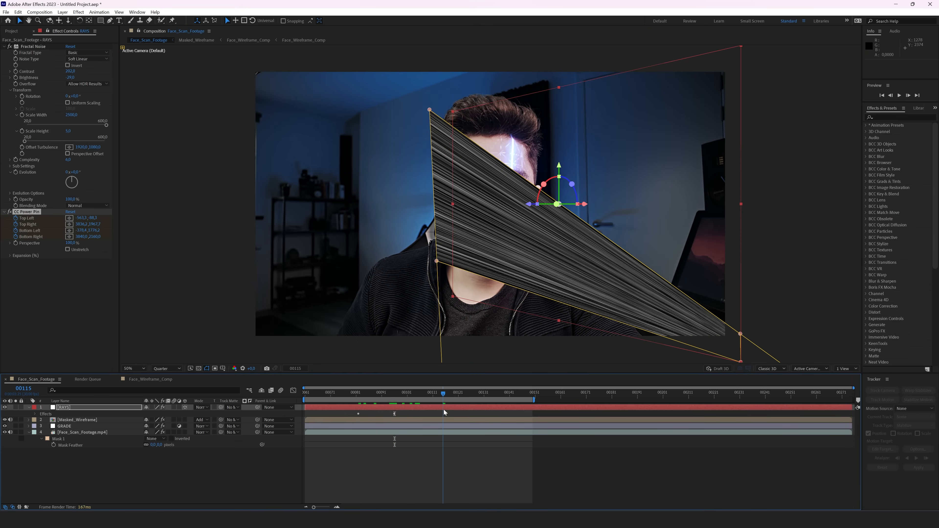
{"action": "left_click_drag", "start_coordinate": [430, 109], "coordinate": [468, 89]}
{"action": "left_click_drag", "start_coordinate": [437, 262], "coordinate": [484, 274]}
{"action": "left_click_drag", "start_coordinate": [444, 394], "coordinate": [490, 394]}
{"action": "left_click_drag", "start_coordinate": [484, 274], "coordinate": [535, 232]}
{"action": "left_click_drag", "start_coordinate": [469, 89], "coordinate": [534, 146]}
{"action": "left_click_drag", "start_coordinate": [490, 394], "coordinate": [477, 395]}
{"action": "left_click", "coordinate": [5, 407]}
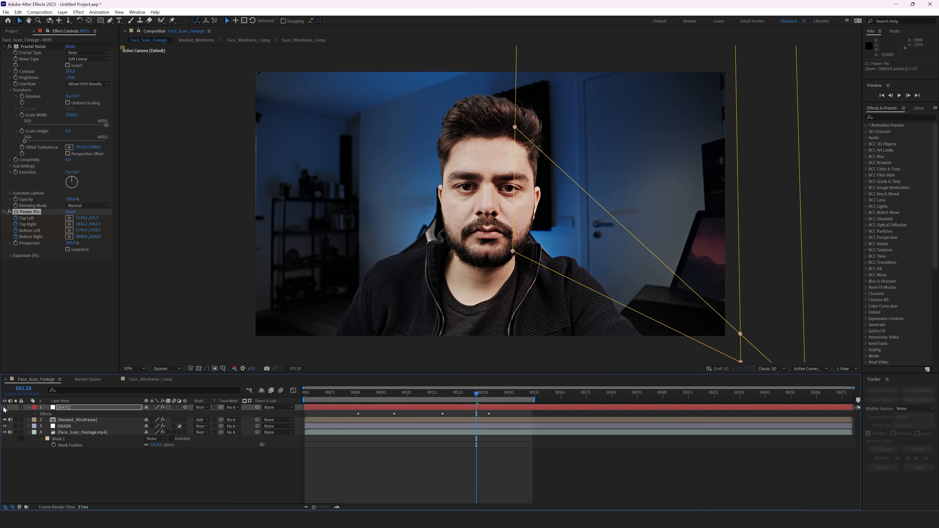
{"action": "key", "text": "u"}
{"action": "left_click_drag", "start_coordinate": [491, 433], "coordinate": [467, 434]}
Step: Split RAYS at frame 00133 and delete the part after the split
{"action": "left_click", "coordinate": [489, 394]}
{"action": "key", "text": "ctrl+shift+d"}
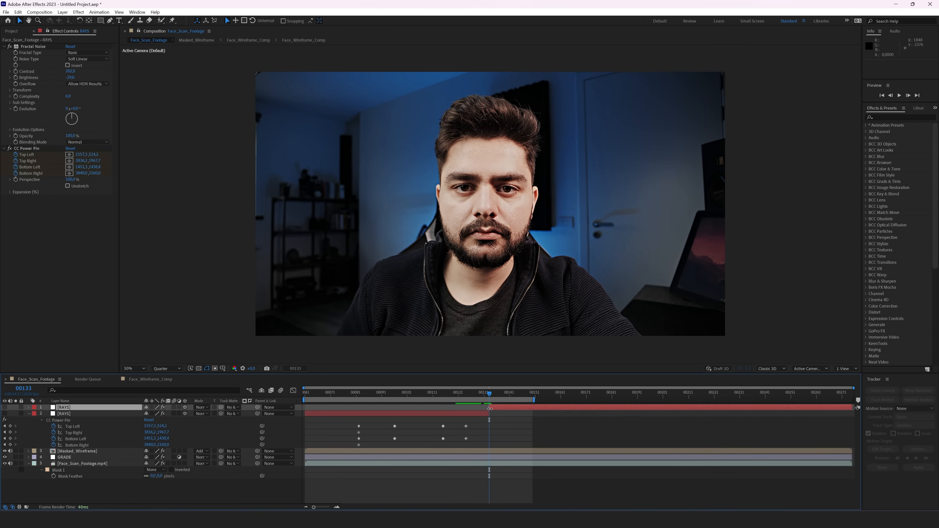
{"action": "key", "text": "Delete"}
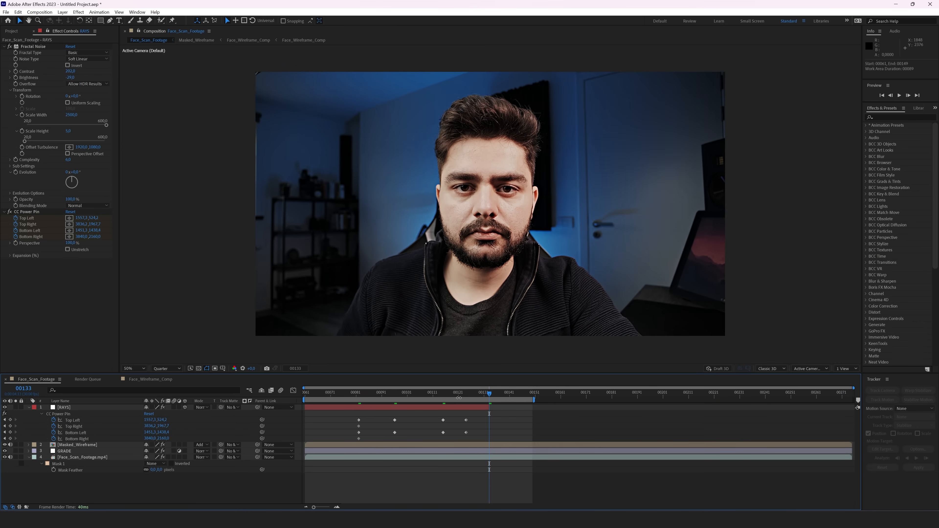
{"action": "left_click_drag", "start_coordinate": [459, 397], "coordinate": [386, 395]}
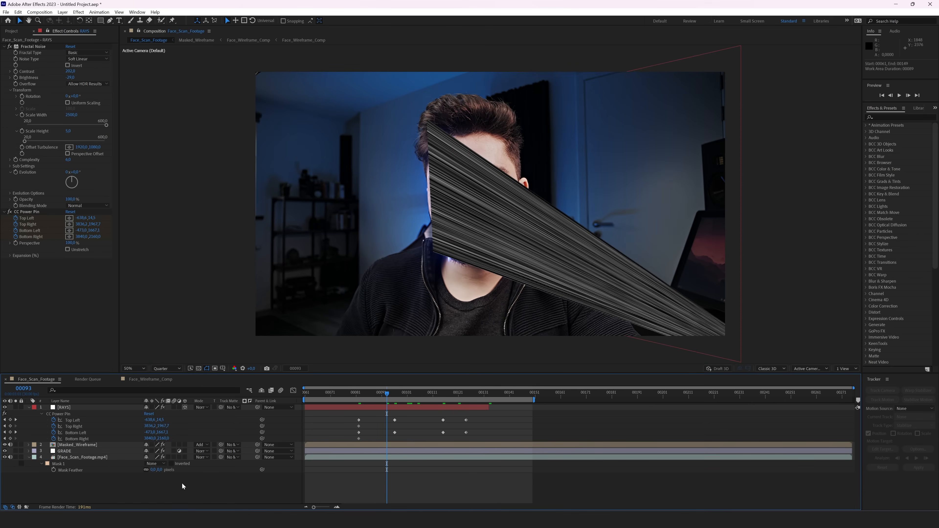
Step: Create a new solid named MASK and hide it
{"action": "right_click", "coordinate": [179, 389]}
{"action": "mouse_move", "coordinate": [222, 393]}
{"action": "left_click", "coordinate": [294, 416]}
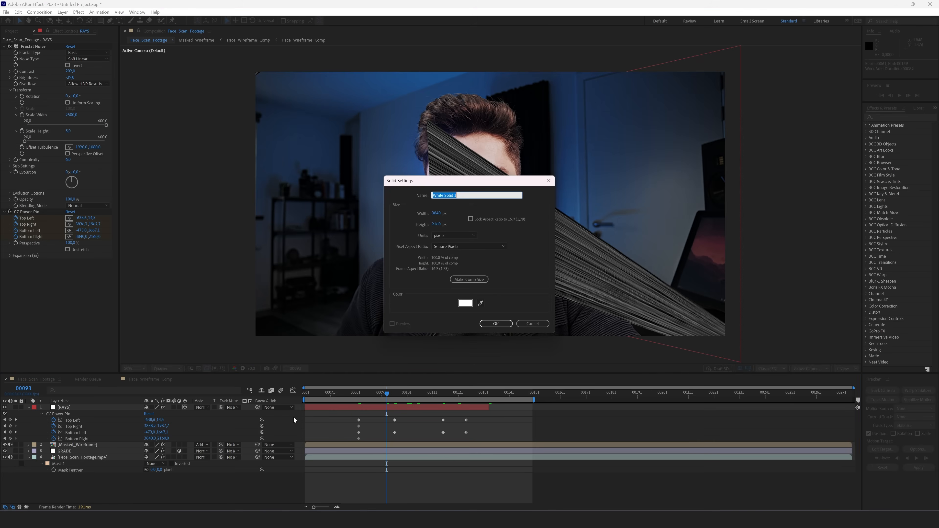
{"action": "key", "text": "Return"}
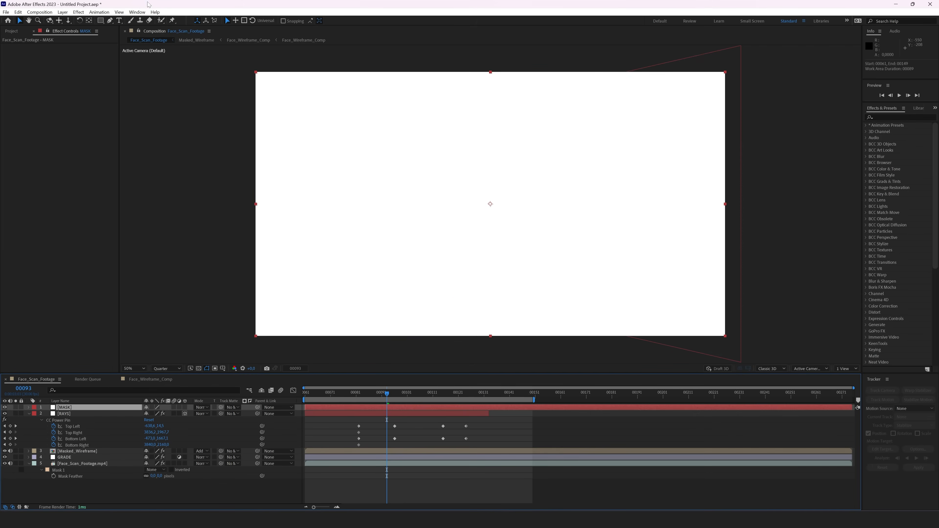
{"action": "left_click", "coordinate": [109, 21]}
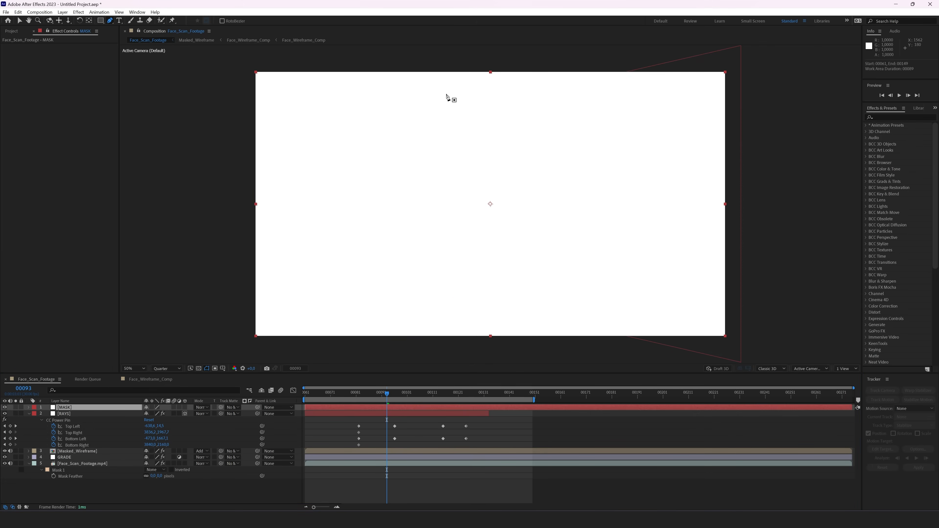
{"action": "left_click", "coordinate": [5, 407]}
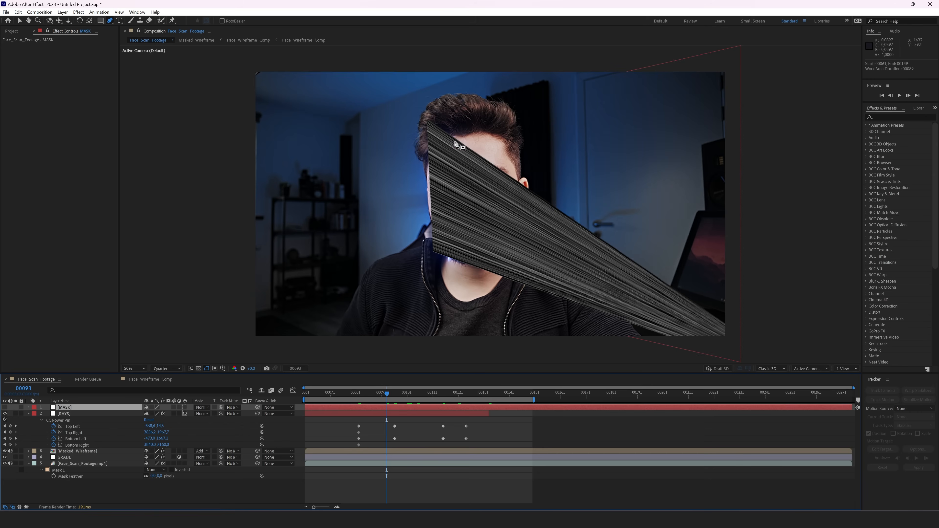
Step: Draw a Pen mask outlining the face on MASK, shifting it left at frame 00082
{"action": "left_click", "coordinate": [450, 58]}
{"action": "left_click_drag", "start_coordinate": [455, 124], "coordinate": [441, 147]}
{"action": "left_click_drag", "start_coordinate": [442, 223], "coordinate": [443, 292]}
{"action": "left_click", "coordinate": [352, 314]}
{"action": "left_click", "coordinate": [307, 223]}
{"action": "left_click", "coordinate": [334, 81]}
{"action": "left_click", "coordinate": [450, 57]}
{"action": "left_click_drag", "start_coordinate": [432, 129], "coordinate": [411, 129]}
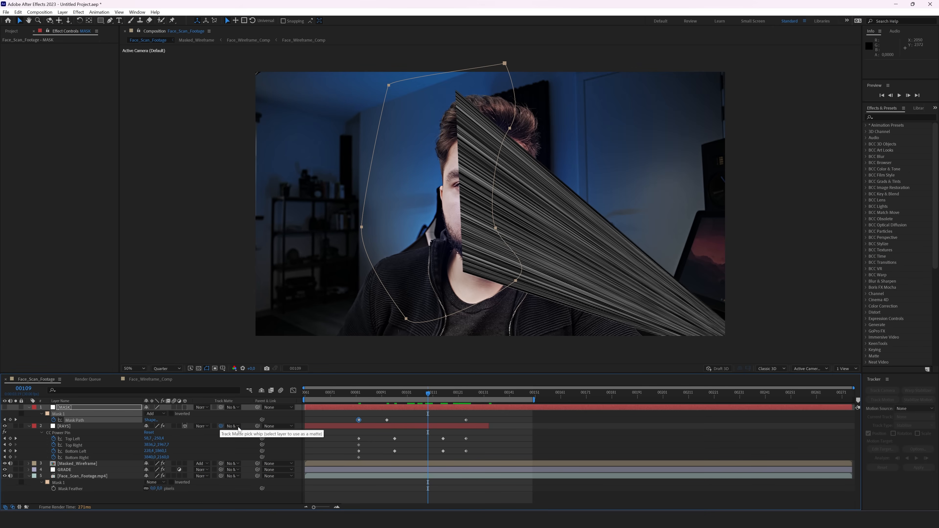
Step: Set RAYS' track matte to MASK inverted and feather the mask by 250 pixels
{"action": "left_click_drag", "start_coordinate": [221, 427], "coordinate": [96, 410]}
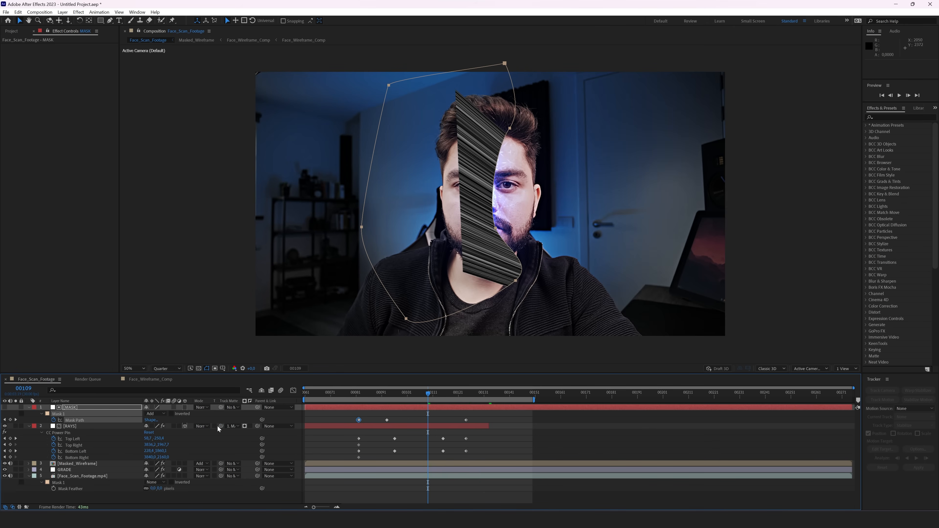
{"action": "left_click", "coordinate": [250, 427]}
{"action": "key", "text": "f"}
{"action": "type", "text": "250"}
{"action": "key", "text": "Return"}
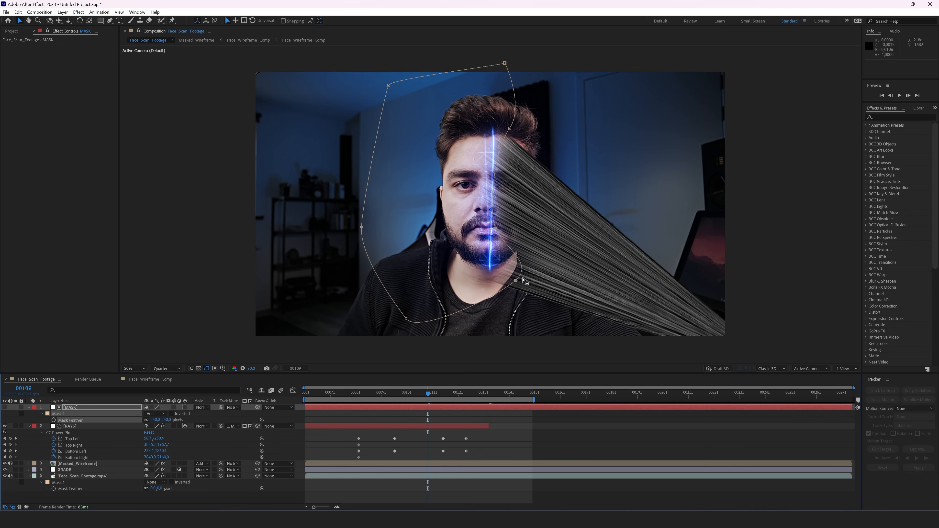
{"action": "left_click_drag", "start_coordinate": [516, 282], "coordinate": [488, 272]}
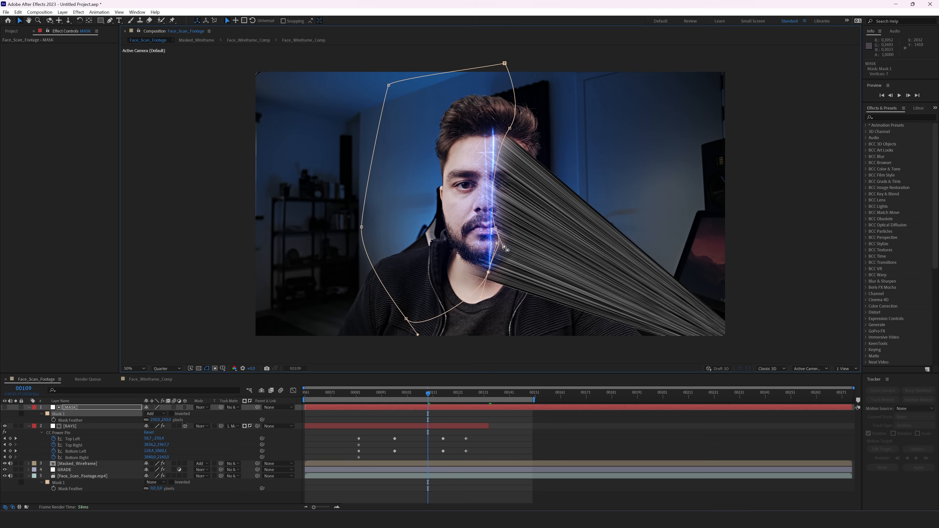
Step: Pull the rays' bottom-left Power Pin corner up toward the face
{"action": "left_click", "coordinate": [70, 426]}
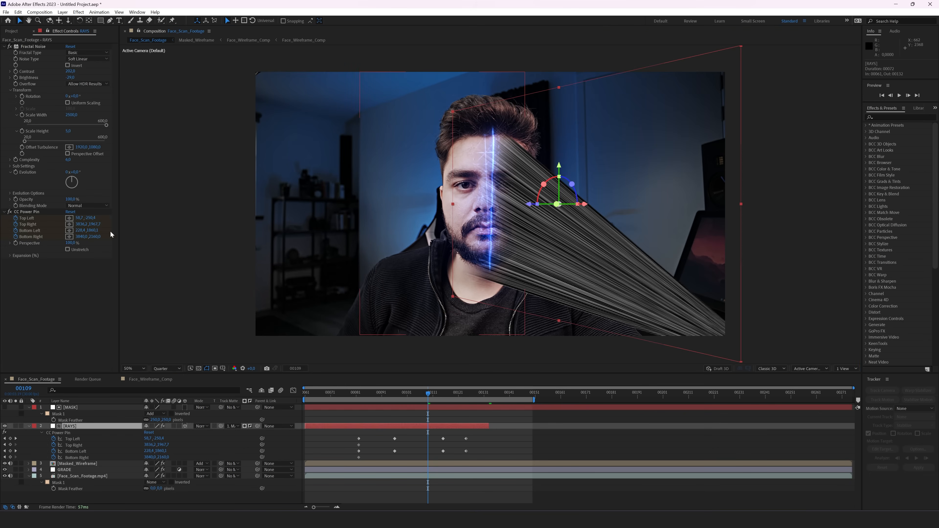
{"action": "left_click", "coordinate": [27, 212]}
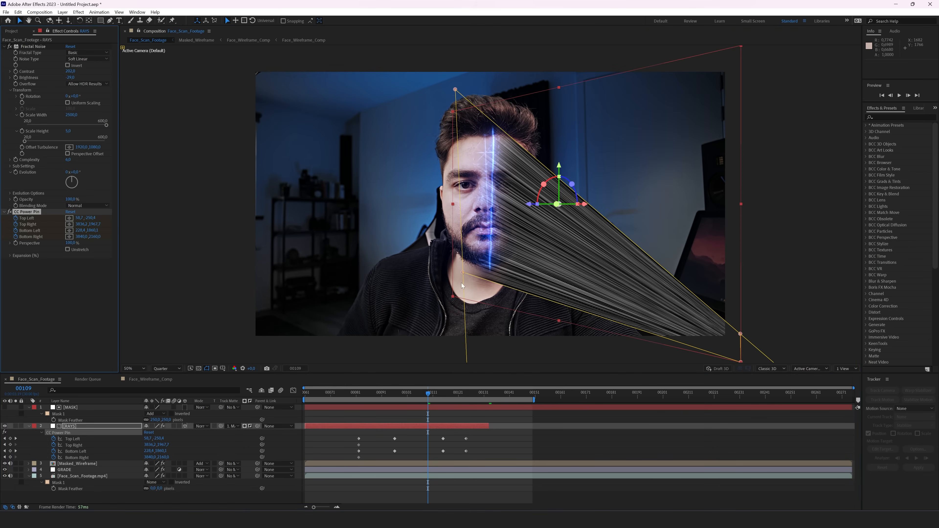
{"action": "left_click_drag", "start_coordinate": [463, 273], "coordinate": [471, 258]}
{"action": "left_click", "coordinate": [464, 408]}
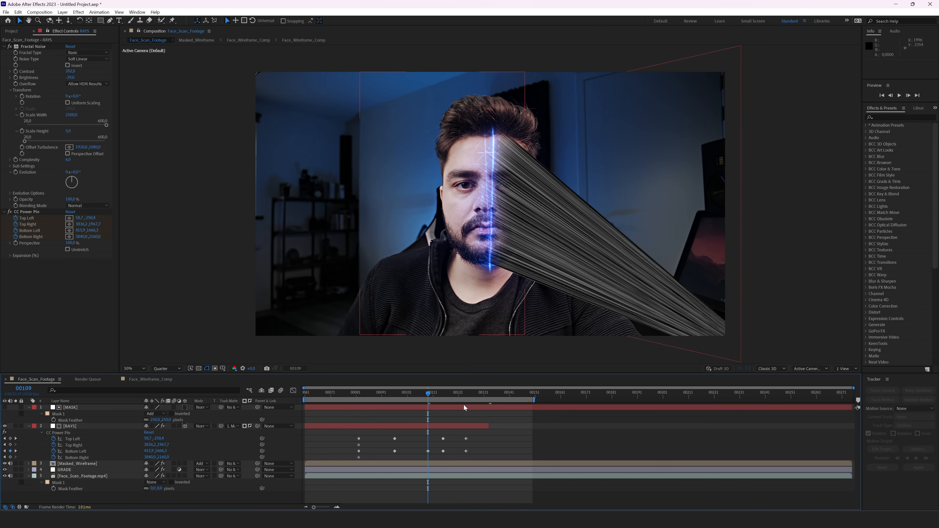
{"action": "left_click", "coordinate": [81, 427]}
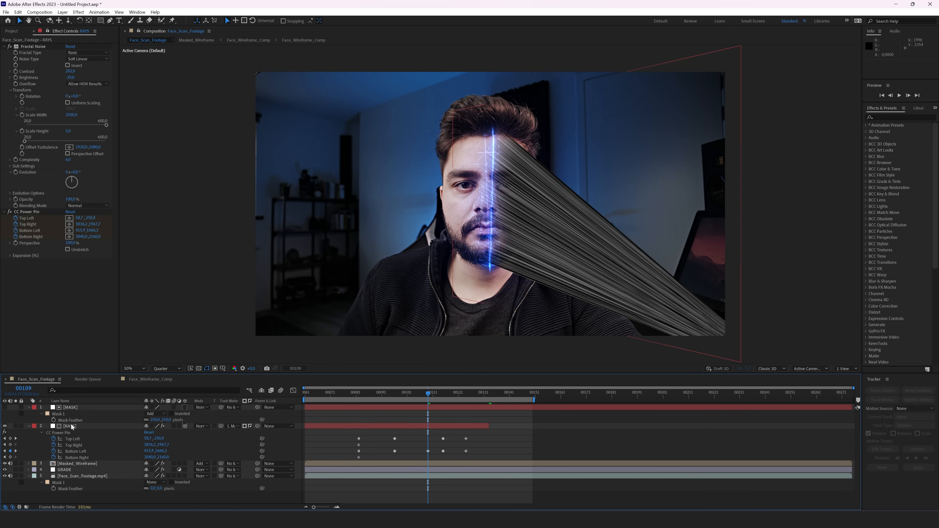
Step: Set the RAYS blending mode to Screen
{"action": "left_click", "coordinate": [202, 426]}
{"action": "left_click", "coordinate": [228, 164]}
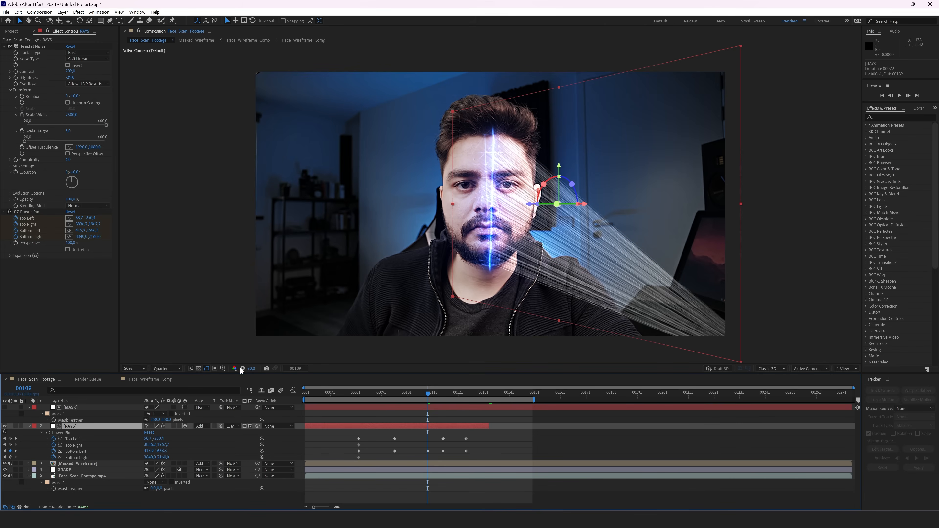
{"action": "left_click", "coordinate": [199, 426]}
{"action": "left_click", "coordinate": [204, 420]}
{"action": "left_click", "coordinate": [202, 426]}
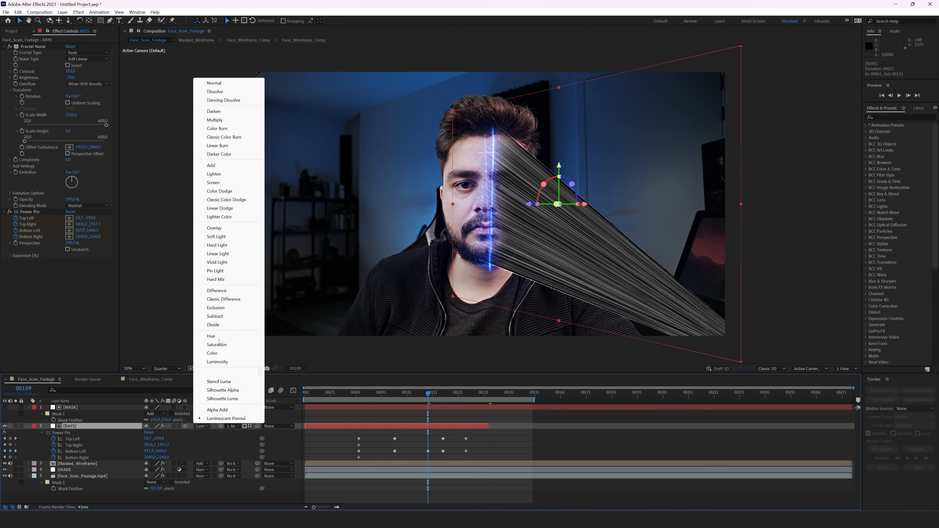
{"action": "left_click", "coordinate": [220, 183]}
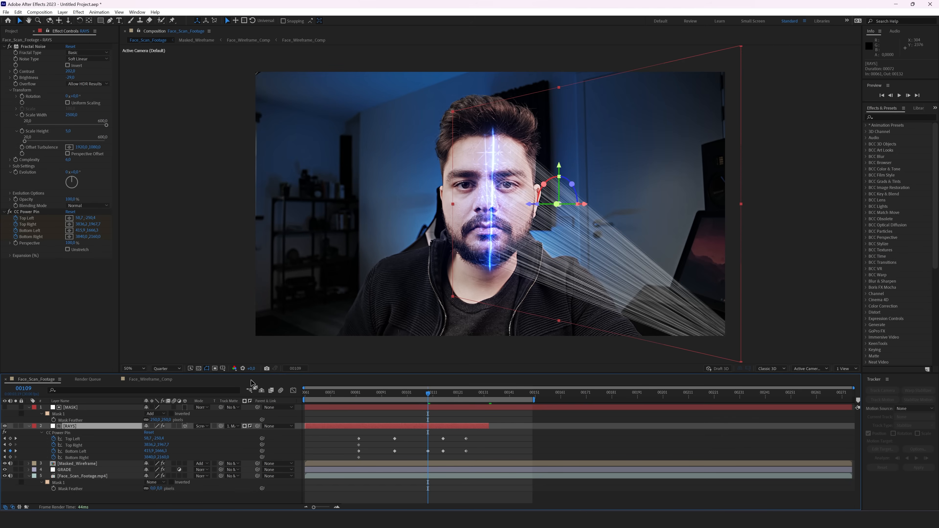
Step: Add Fast Box Blur to RAYS and set its opacity to 25%
{"action": "key", "text": "ctrl+space"}
{"action": "left_click", "coordinate": [218, 389]}
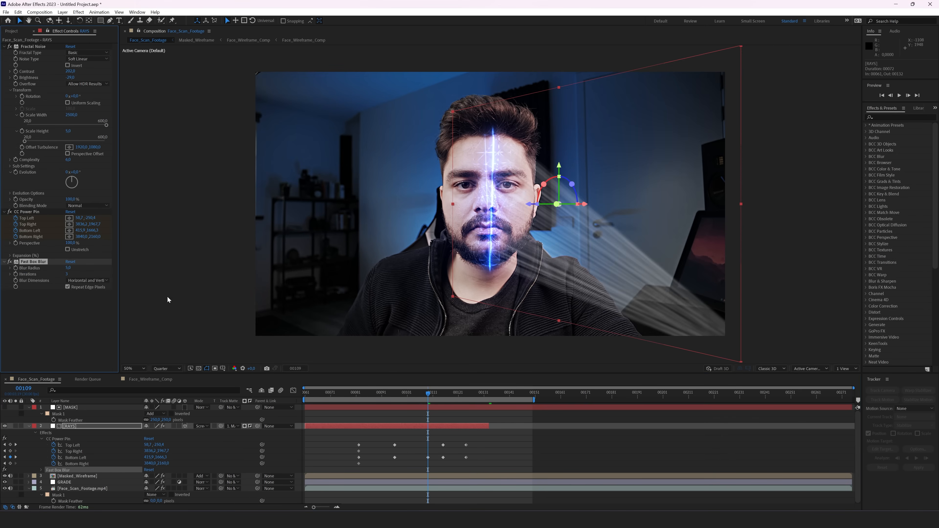
{"action": "key", "text": "t"}
{"action": "left_click", "coordinate": [148, 433]}
{"action": "type", "text": "25"}
{"action": "key", "text": "Return"}
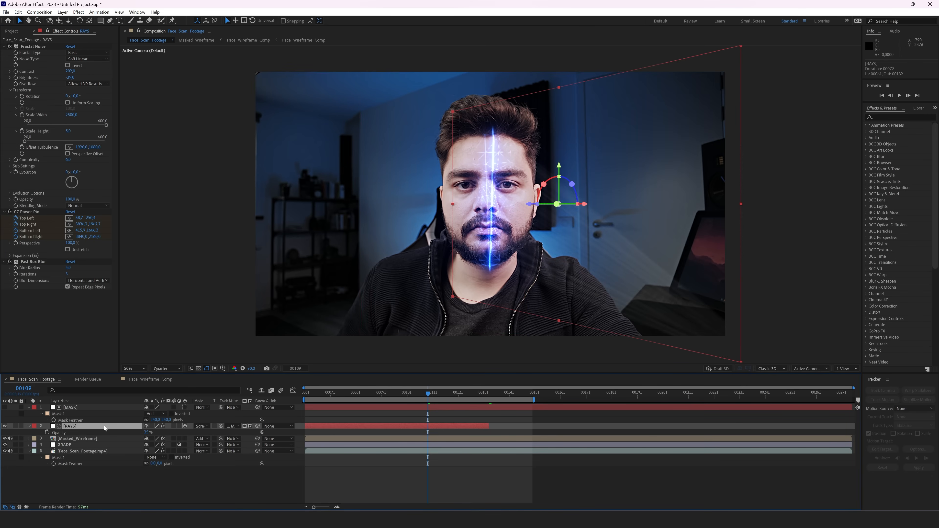
Step: Apply Tint to RAYS mapping white to blue 6292FF, and raise opacity to about 41%
{"action": "key", "text": "ctrl+space"}
{"action": "type", "text": "tint"}
{"action": "key", "text": "Return"}
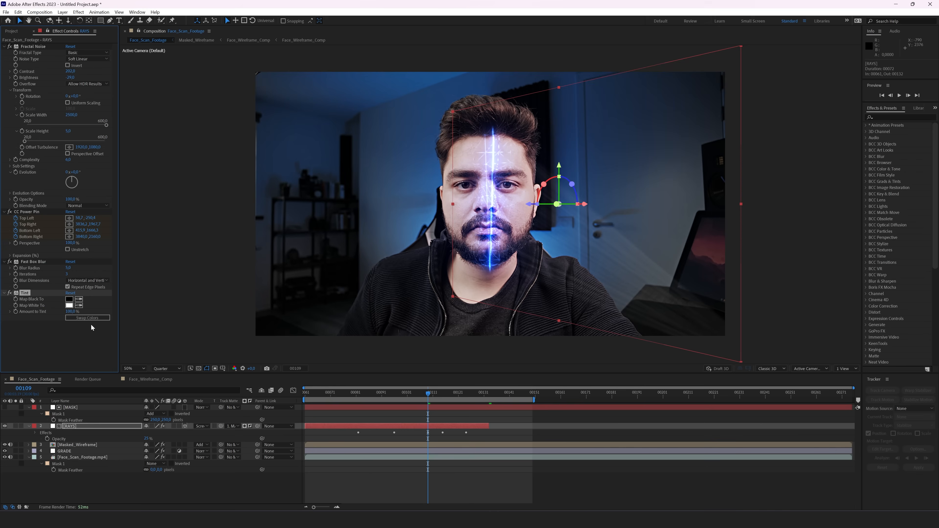
{"action": "left_click", "coordinate": [70, 306]}
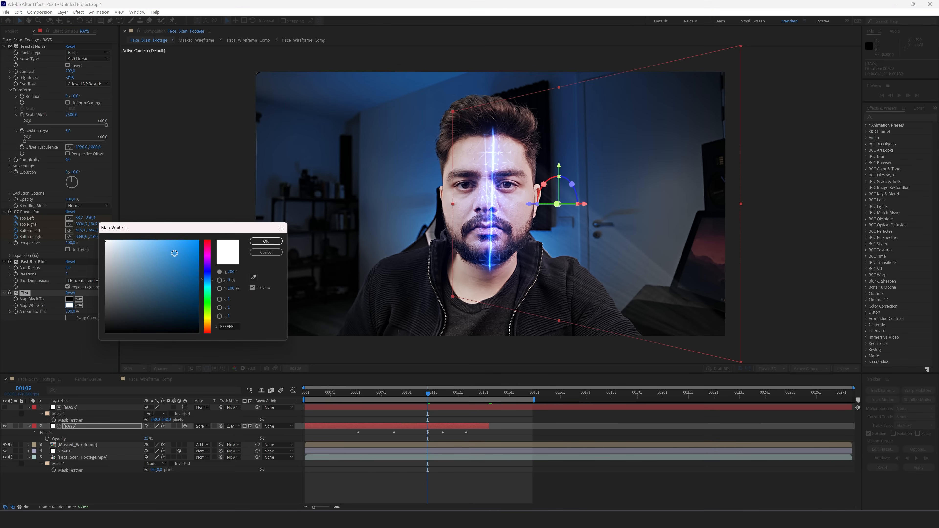
{"action": "left_click_drag", "start_coordinate": [209, 289], "coordinate": [212, 278]}
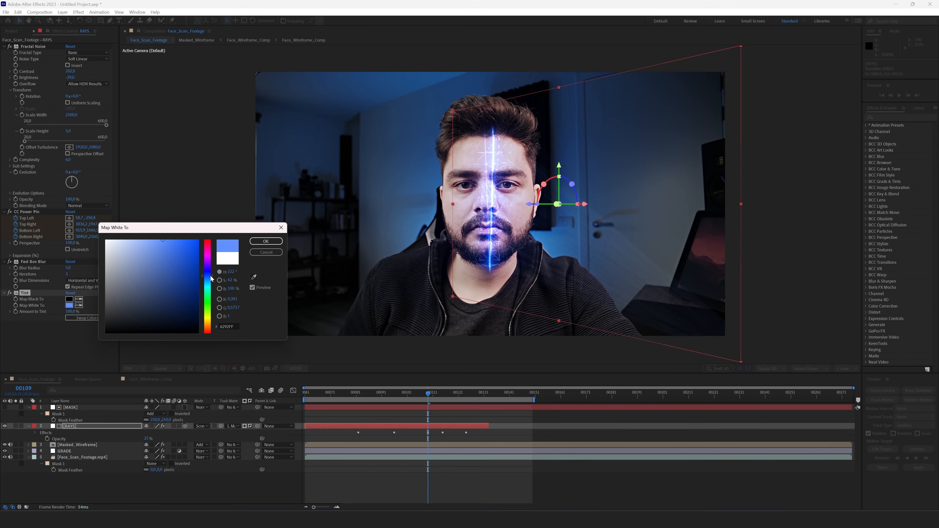
{"action": "key", "text": "Return"}
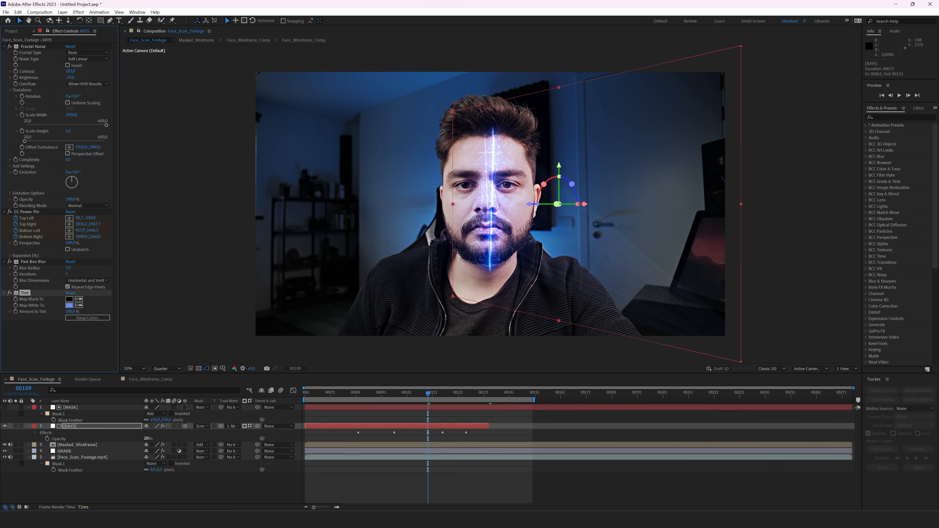
{"action": "left_click_drag", "start_coordinate": [147, 440], "coordinate": [158, 438]}
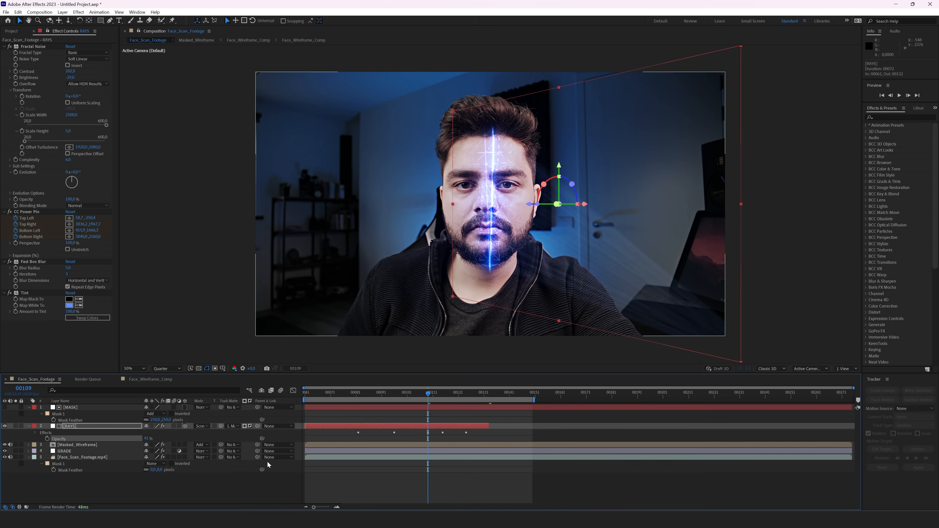
{"action": "left_click", "coordinate": [172, 487]}
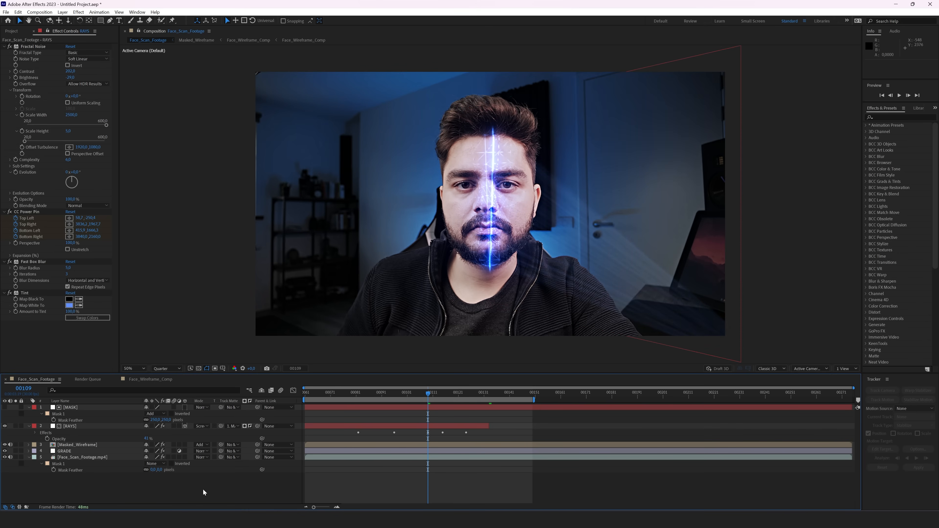
Step: Preview the rays fading in from 0% opacity around frame 80
{"action": "key", "text": "space"}
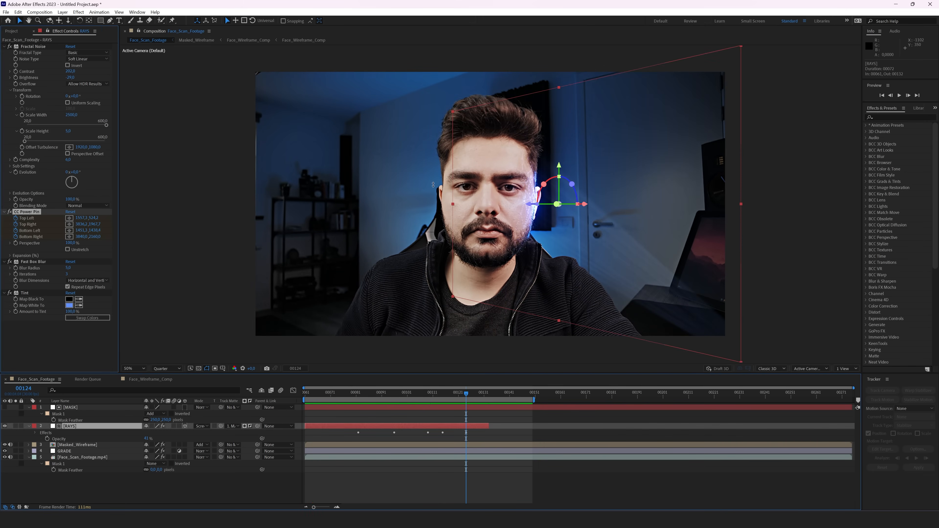
{"action": "left_click_drag", "start_coordinate": [481, 394], "coordinate": [356, 398]}
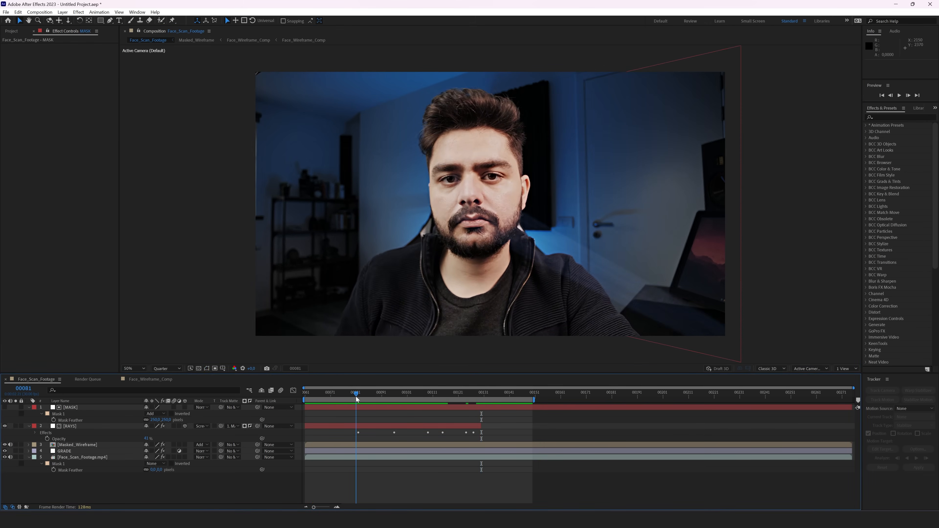
{"action": "key", "text": "space"}
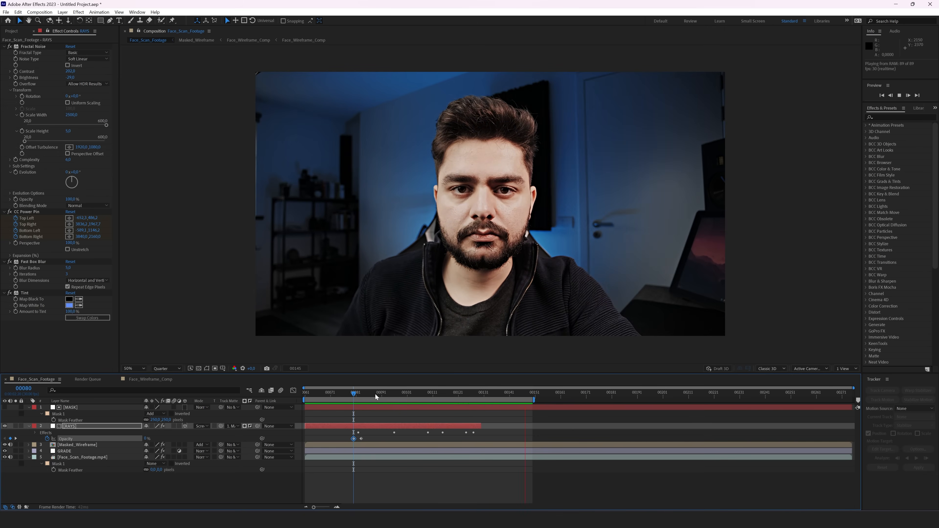
{"action": "left_click", "coordinate": [415, 395]}
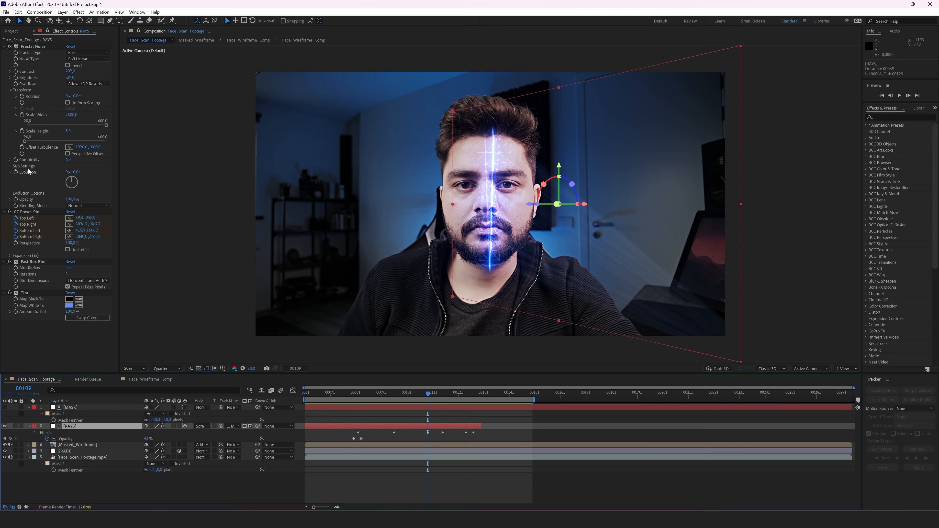
Step: Drive RAYS' Fractal Noise Evolution with time*5000 and preview the flickering streaks
{"action": "left_click", "coordinate": [16, 173], "text": "alt"}
{"action": "type", "text": "time"}
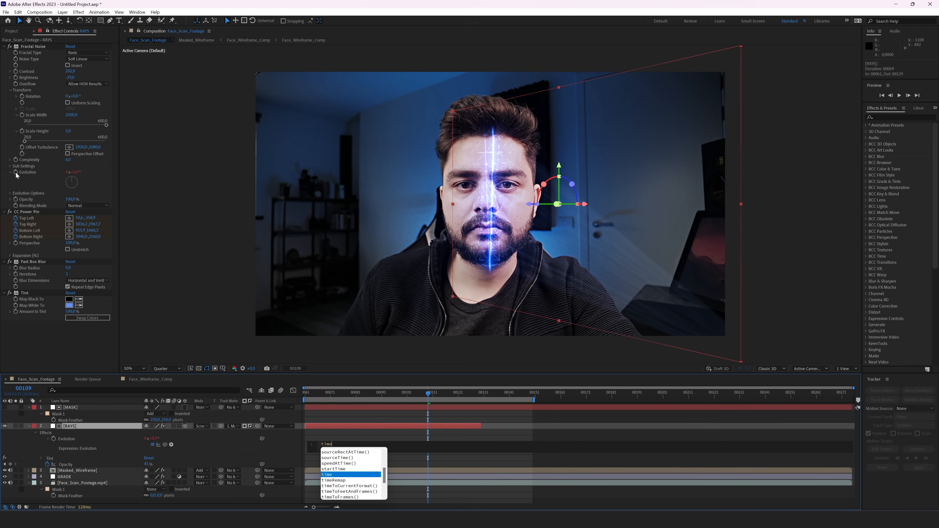
{"action": "type", "text": "*5000"}
{"action": "key", "text": "KP_Enter"}
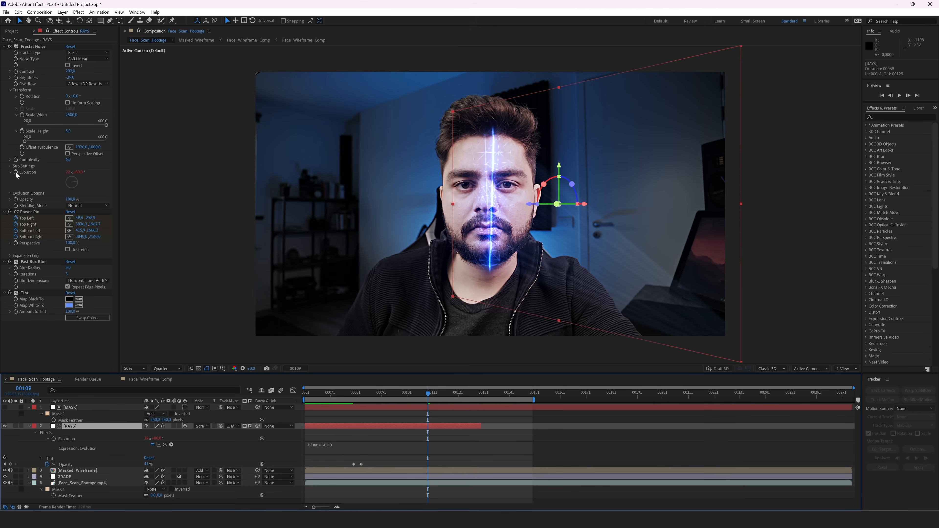
{"action": "key", "text": "space"}
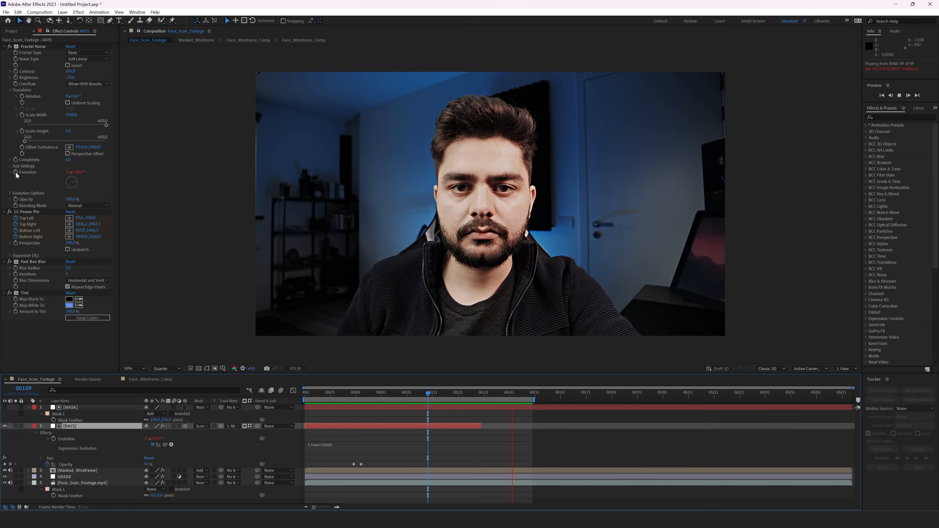
{"action": "left_click", "coordinate": [423, 394]}
{"action": "left_click", "coordinate": [29, 426]}
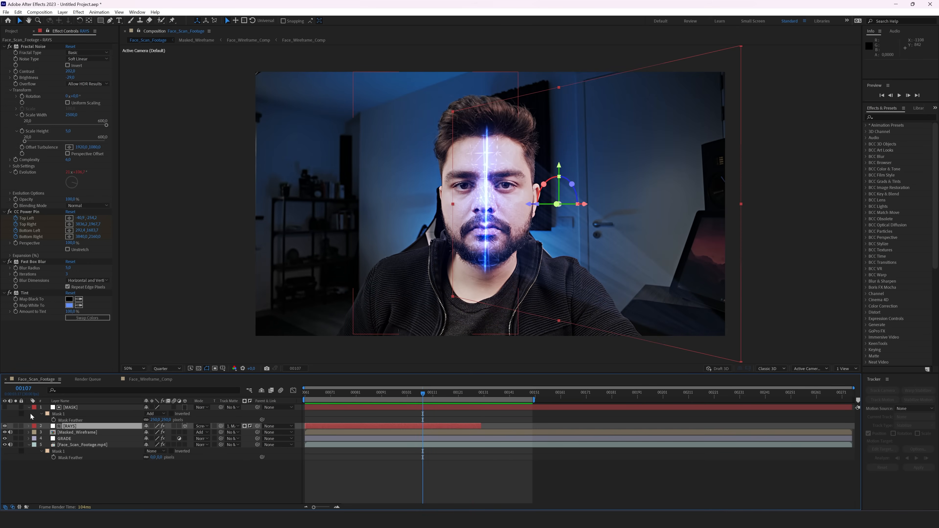
Step: Create a Vignitte adjustment layer with Curves pulled down to darken the image
{"action": "right_click", "coordinate": [67, 468]}
{"action": "mouse_move", "coordinate": [96, 376]}
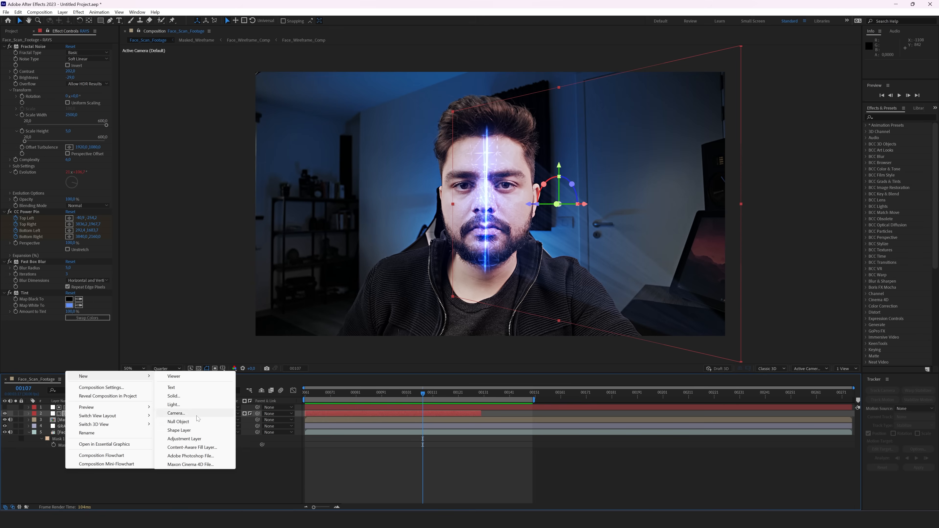
{"action": "left_click", "coordinate": [181, 439]}
{"action": "left_click_drag", "start_coordinate": [76, 408], "coordinate": [71, 408]}
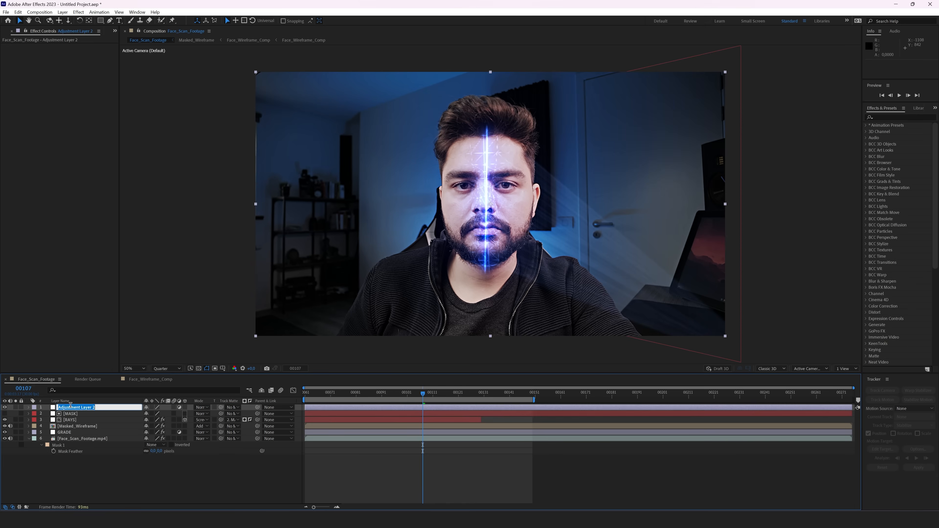
{"action": "key", "text": "ctrl+space"}
{"action": "type", "text": "cur"}
{"action": "key", "text": "Return"}
{"action": "left_click_drag", "start_coordinate": [63, 129], "coordinate": [70, 136]}
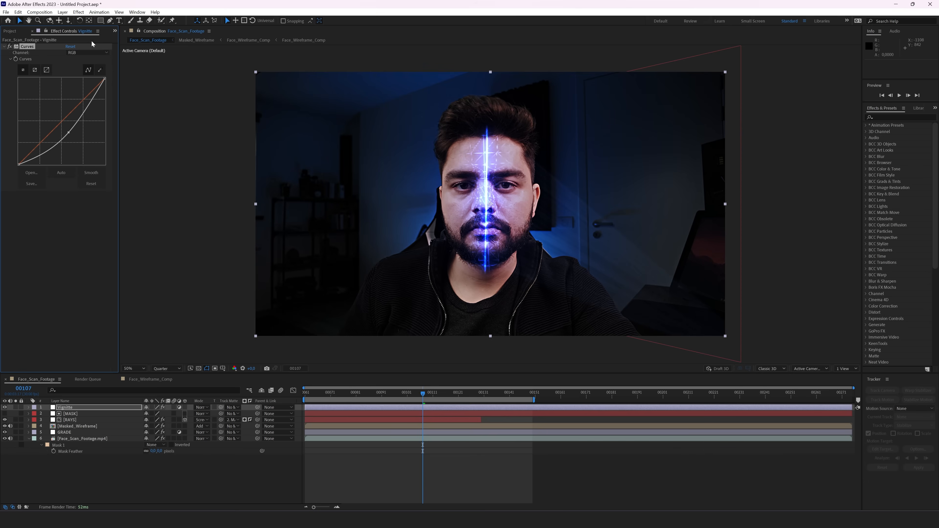
Step: Draw an oval mask around the face, set it to Subtract, and feather it 450 pixels
{"action": "left_click_drag", "start_coordinate": [100, 21], "coordinate": [124, 38]}
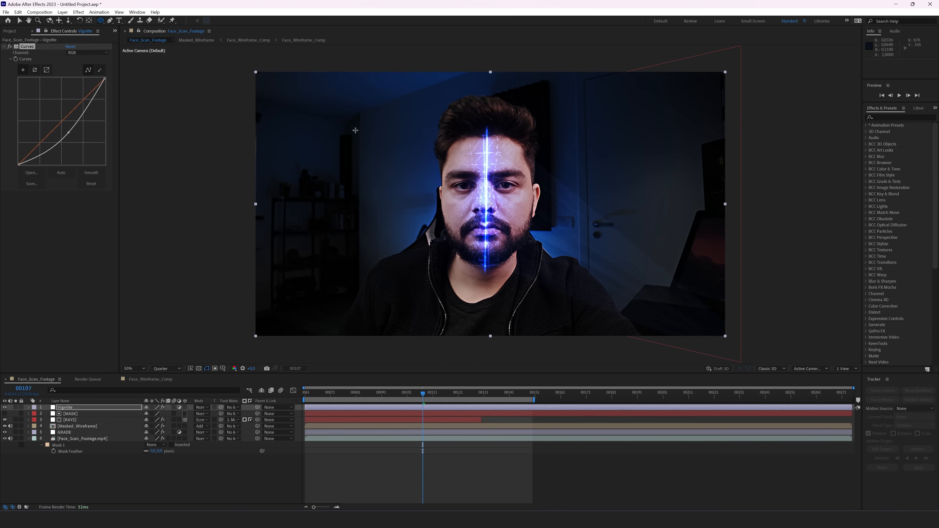
{"action": "mouse_move", "coordinate": [356, 130]}
{"action": "left_mouse_down"}
{"action": "mouse_move", "coordinate": [662, 318]}
{"action": "mouse_move", "coordinate": [654, 296]}
{"action": "left_mouse_up"}
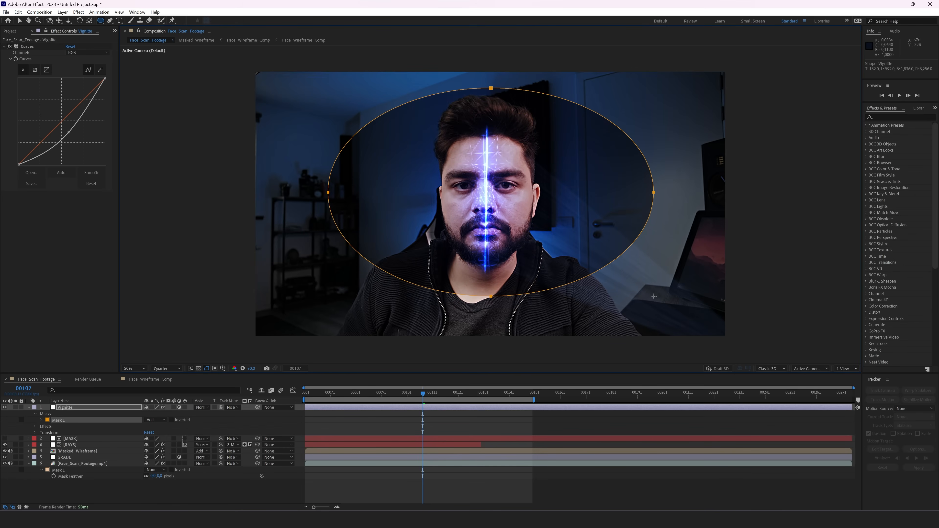
{"action": "left_click", "coordinate": [156, 419]}
{"action": "left_click", "coordinate": [164, 443]}
{"action": "key", "text": "f"}
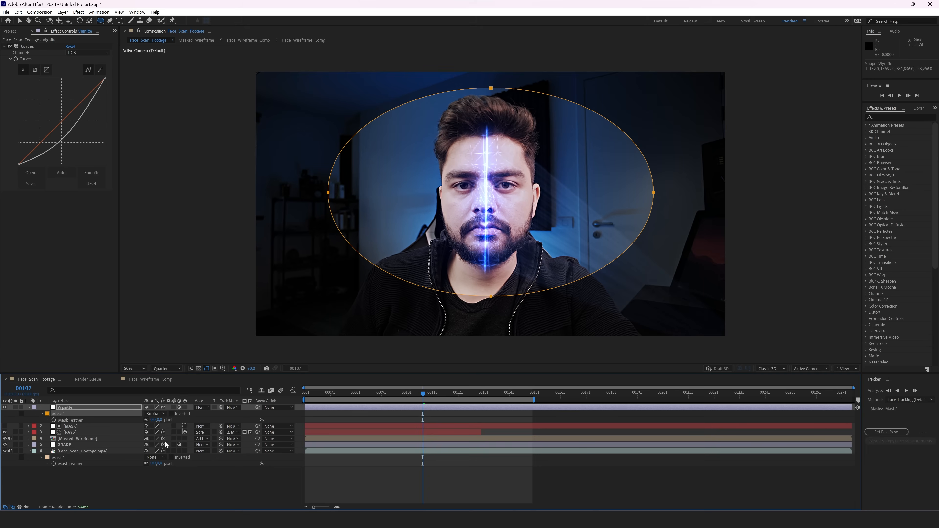
{"action": "key", "text": "Return"}
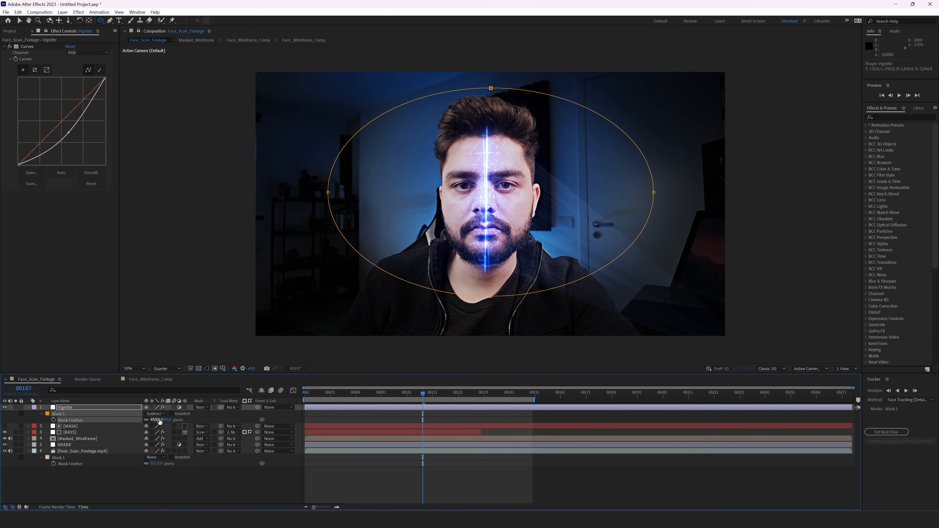
Step: Compare the vignette on and off, then move the Vignitte layer below GRADE
{"action": "left_click", "coordinate": [405, 419]}
{"action": "left_click", "coordinate": [5, 407]}
{"action": "left_click", "coordinate": [5, 407]}
{"action": "left_click", "coordinate": [5, 407]}
{"action": "left_click", "coordinate": [4, 407]}
{"action": "left_click", "coordinate": [4, 407]}
{"action": "left_click", "coordinate": [4, 408]}
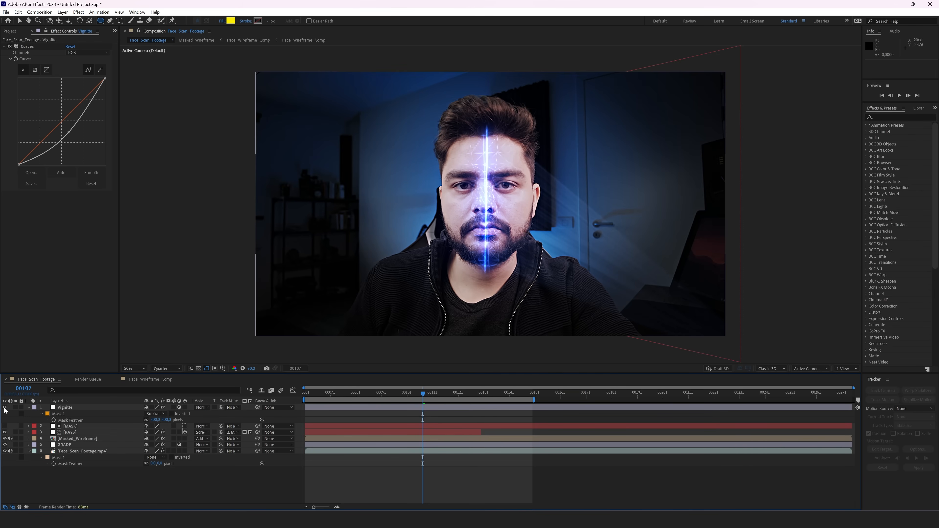
{"action": "left_click_drag", "start_coordinate": [68, 409], "coordinate": [66, 448]}
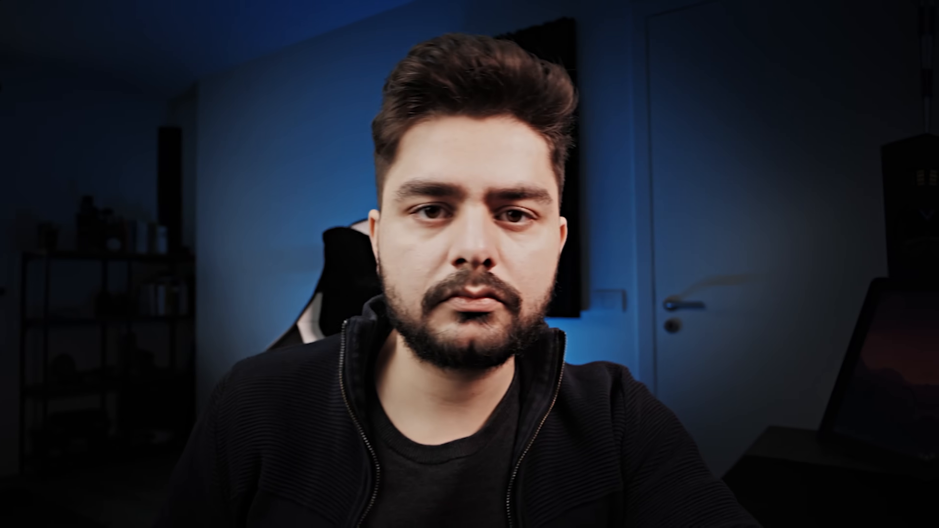